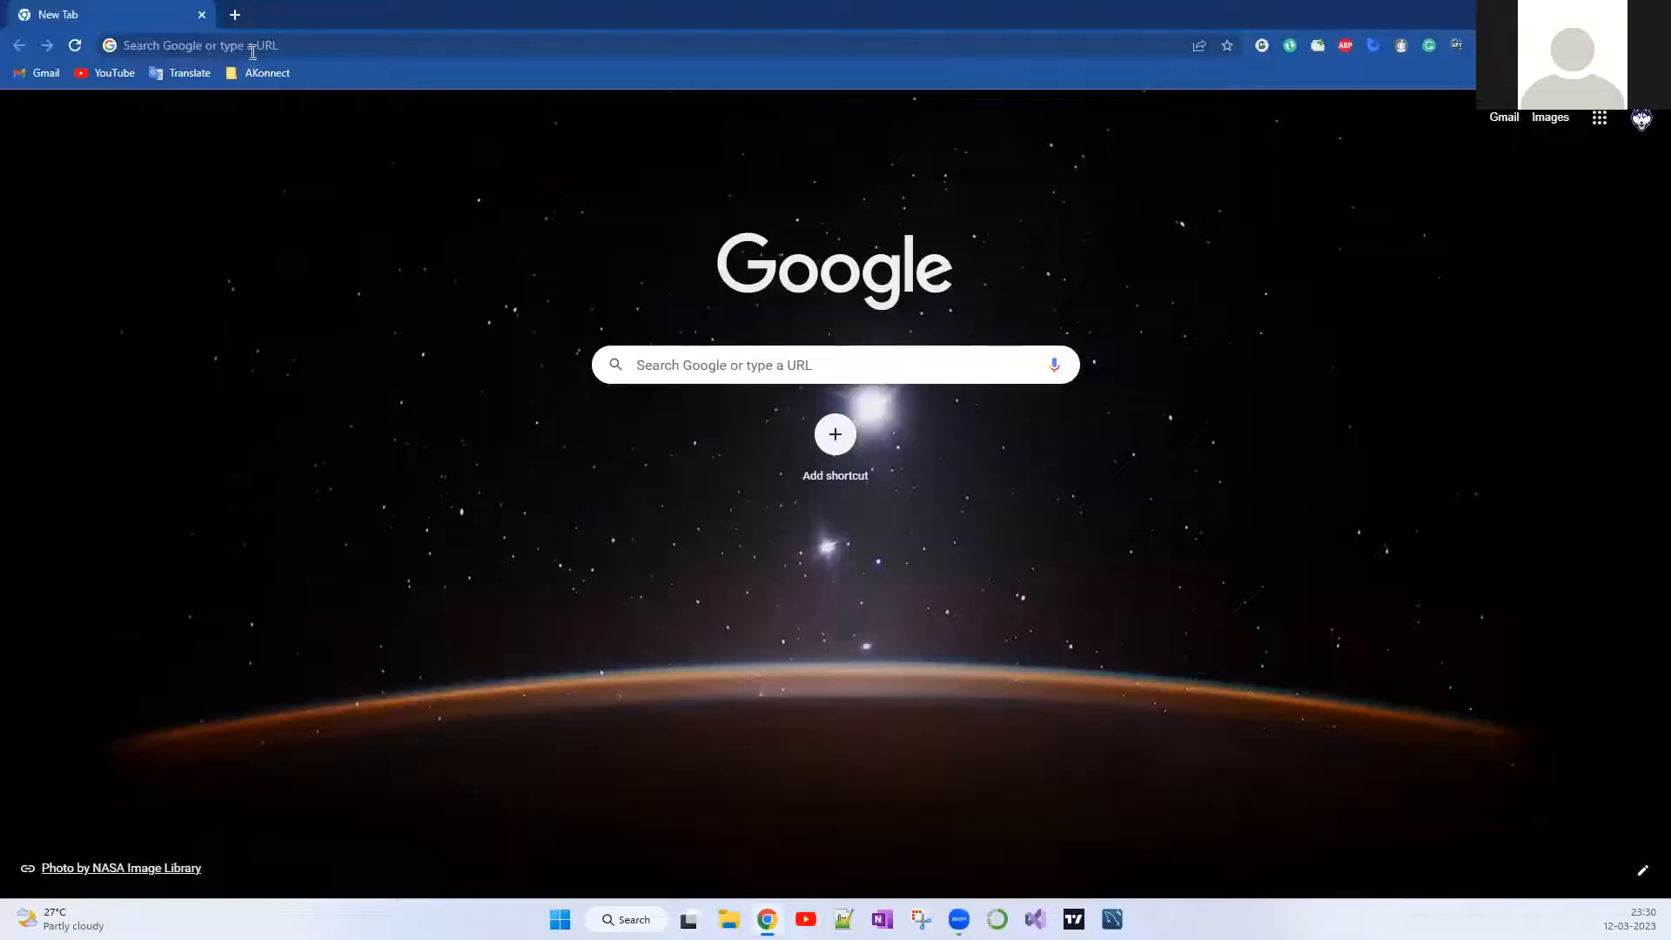
Step: Search Google for 'apache web server' and open the official httpd.apache.org result
left_click(251, 46)
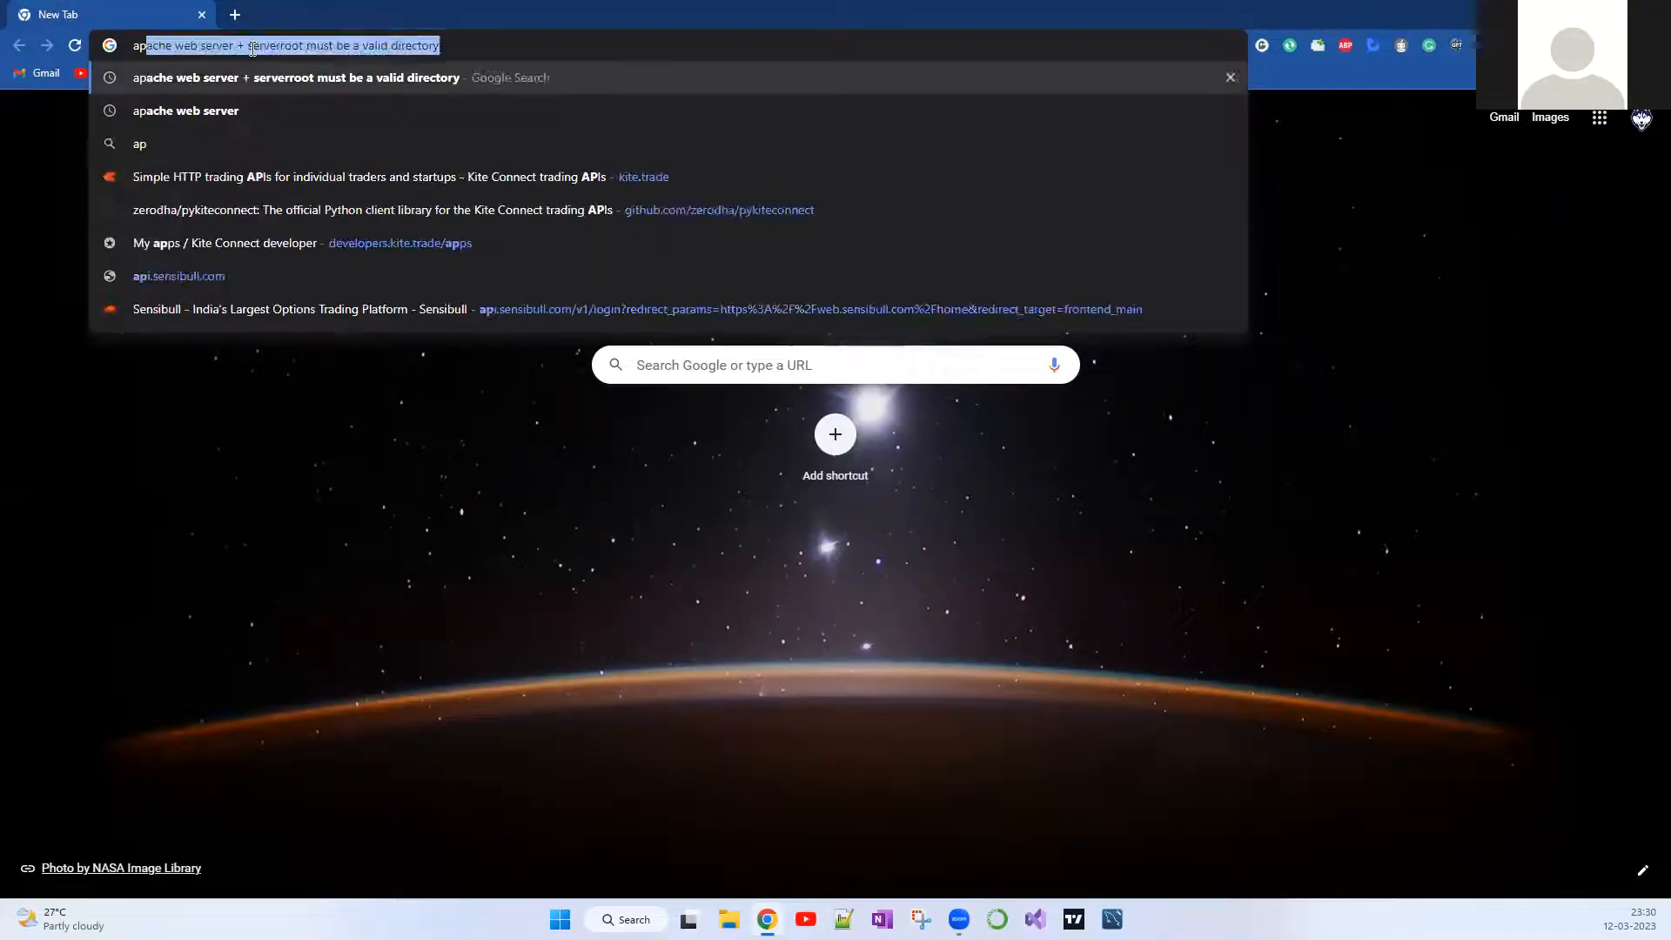
type("apache")
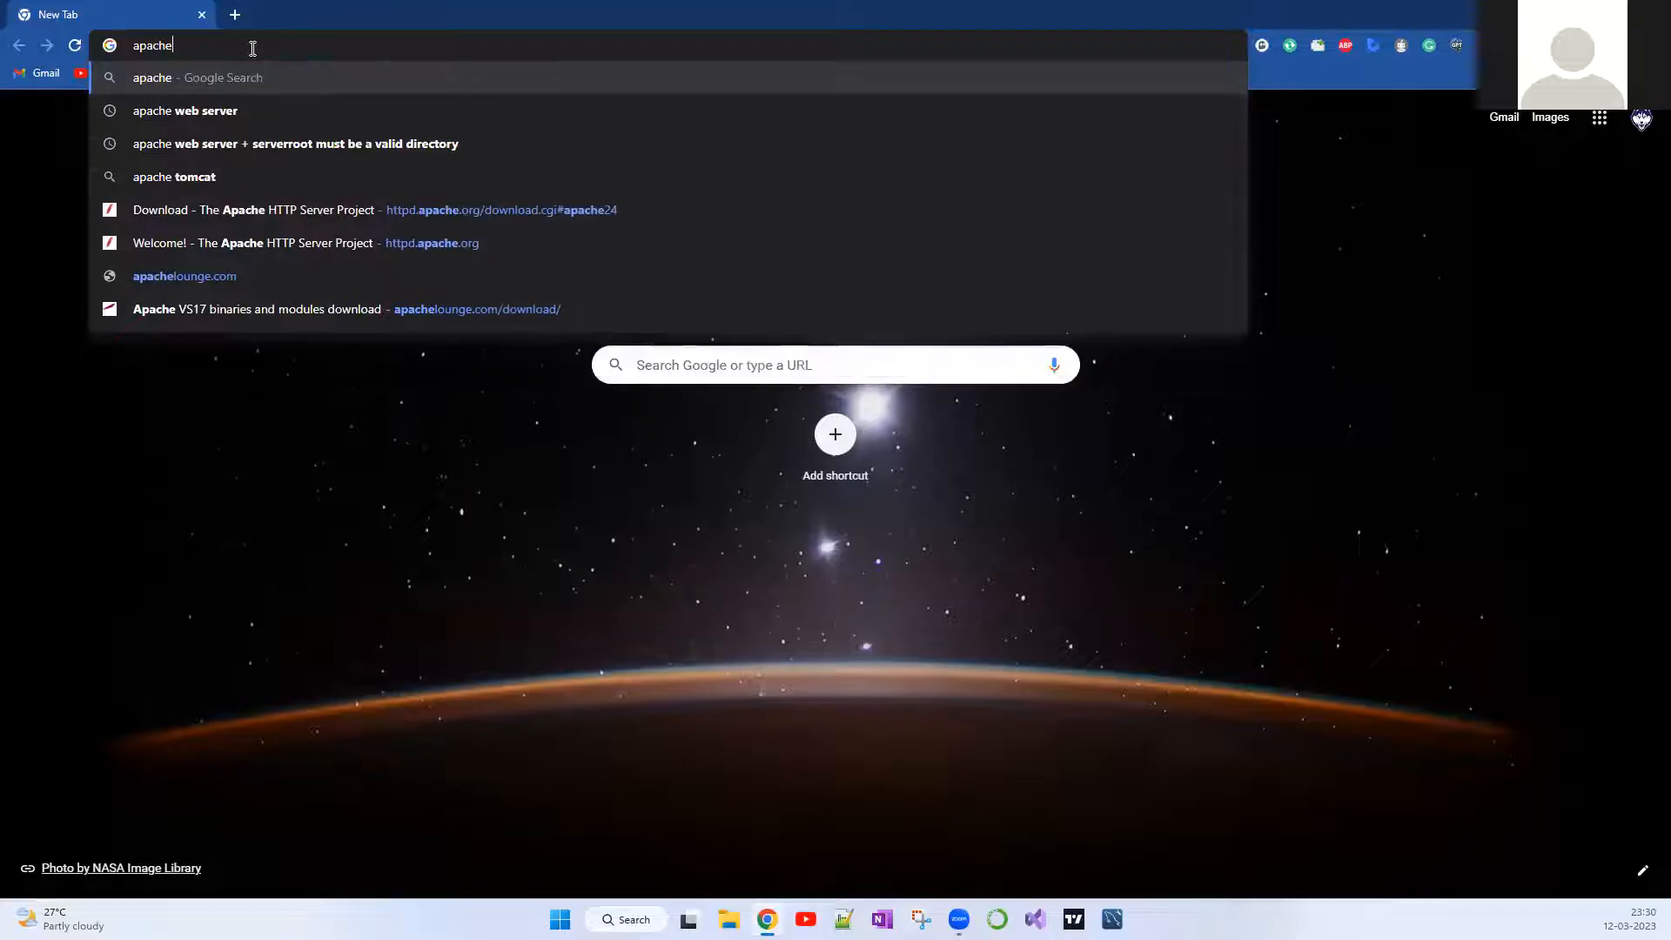
type(" Web")
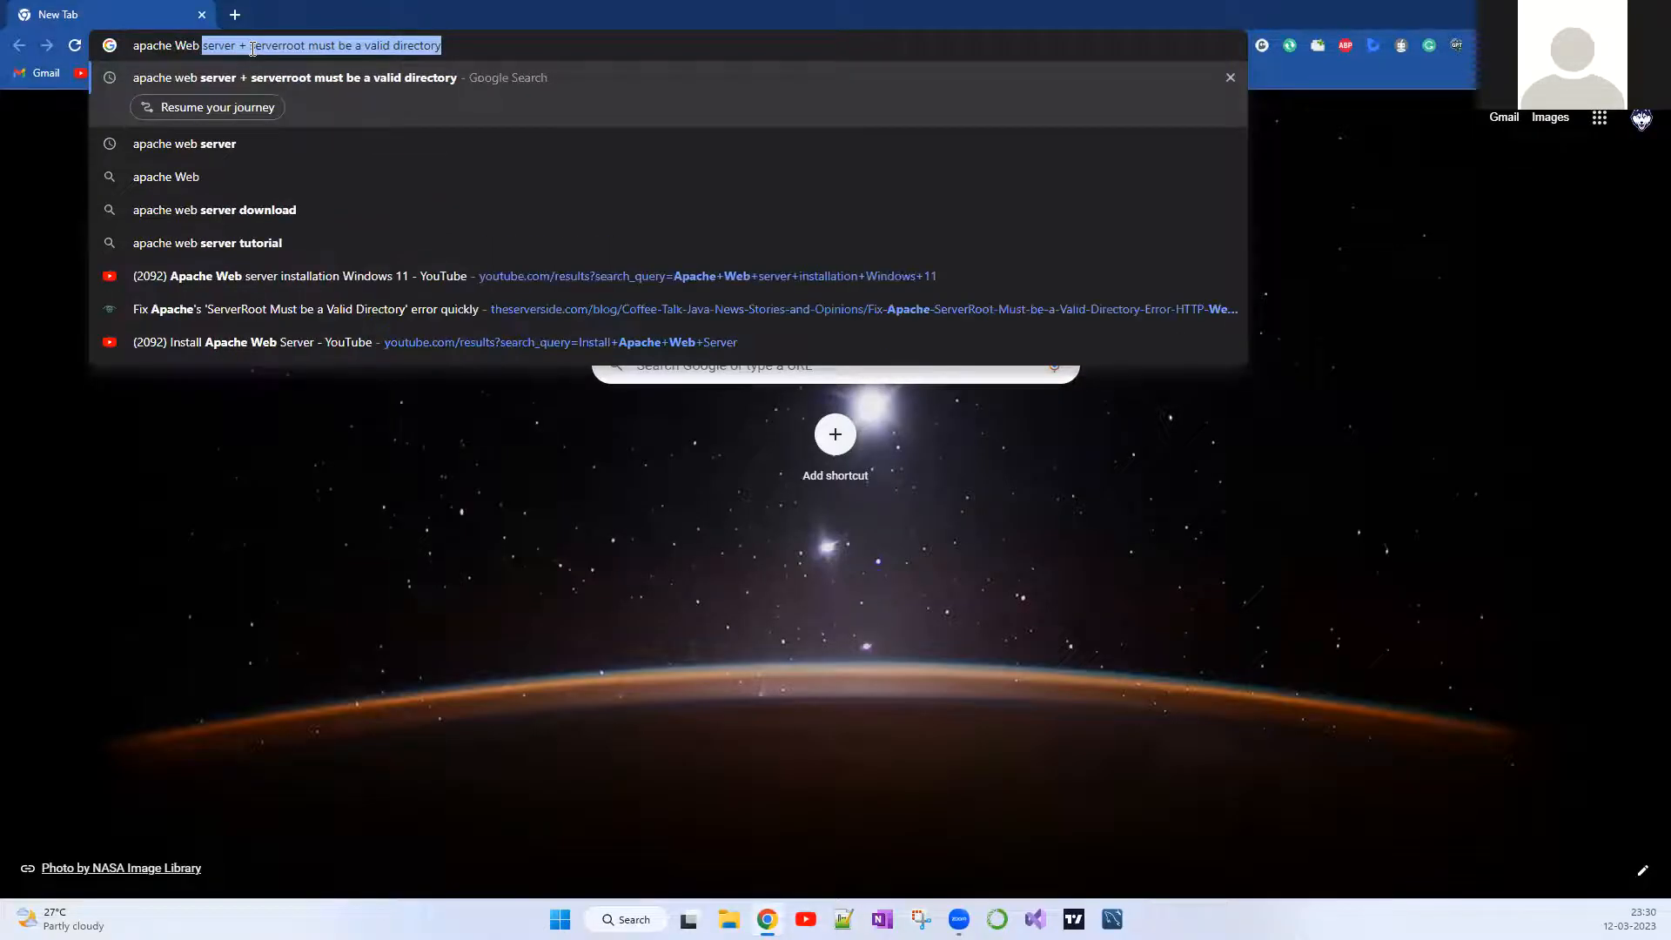
key("BackSpace")
type("server")
key("BackSpace")
type("r")
key("Return")
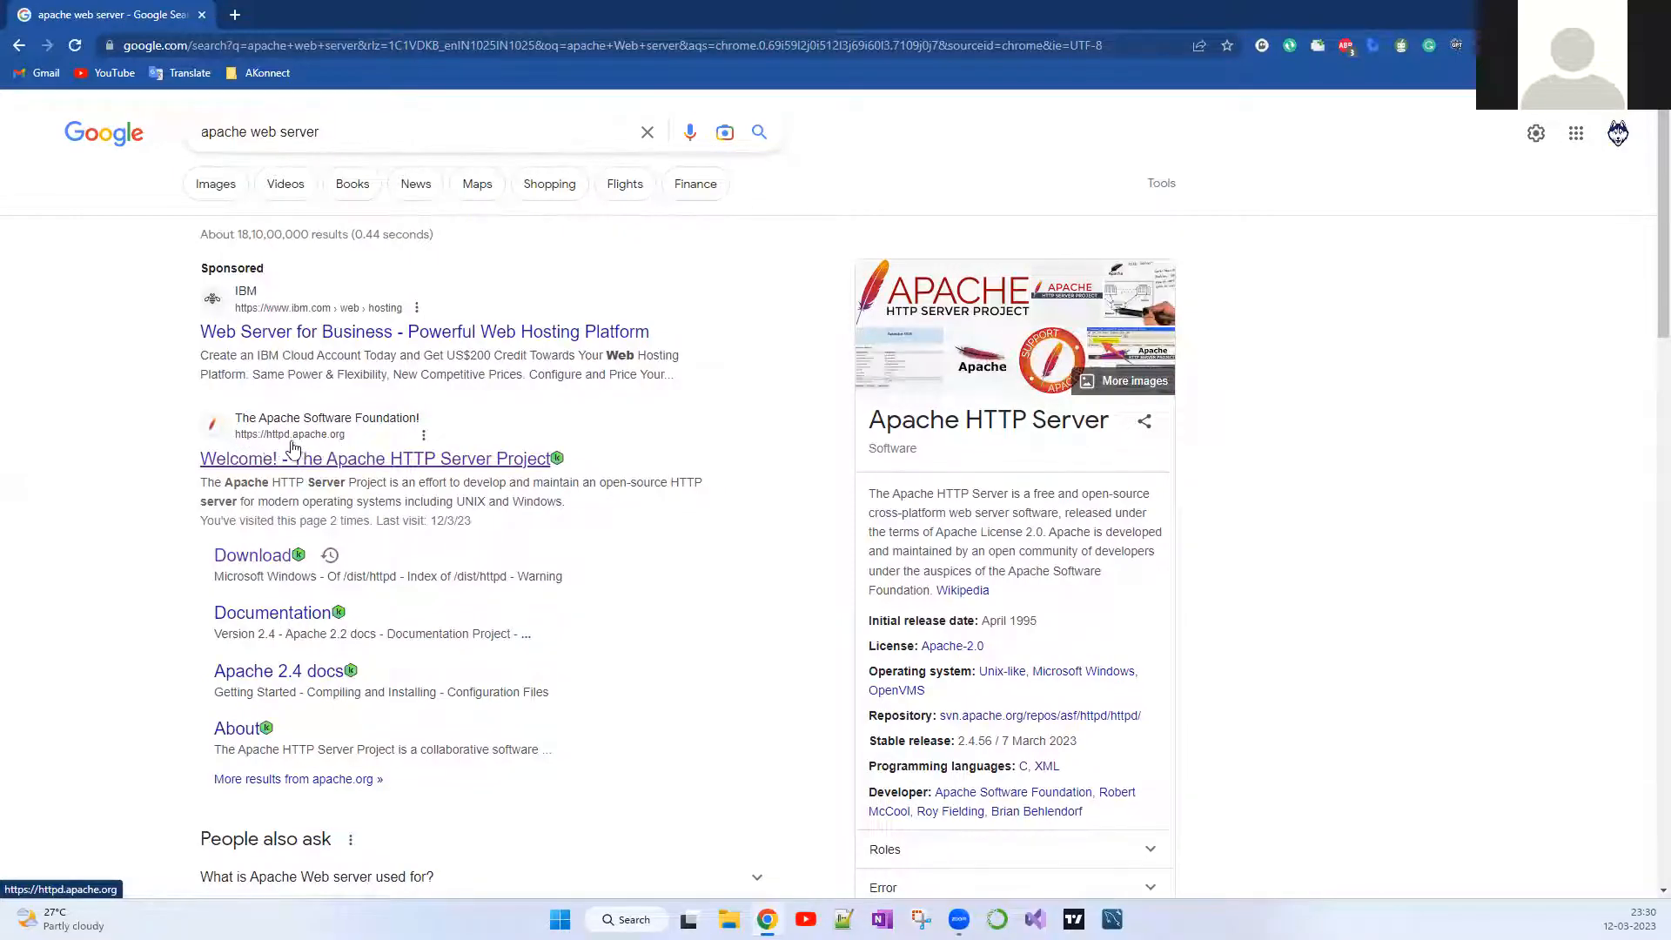
left_click(337, 463)
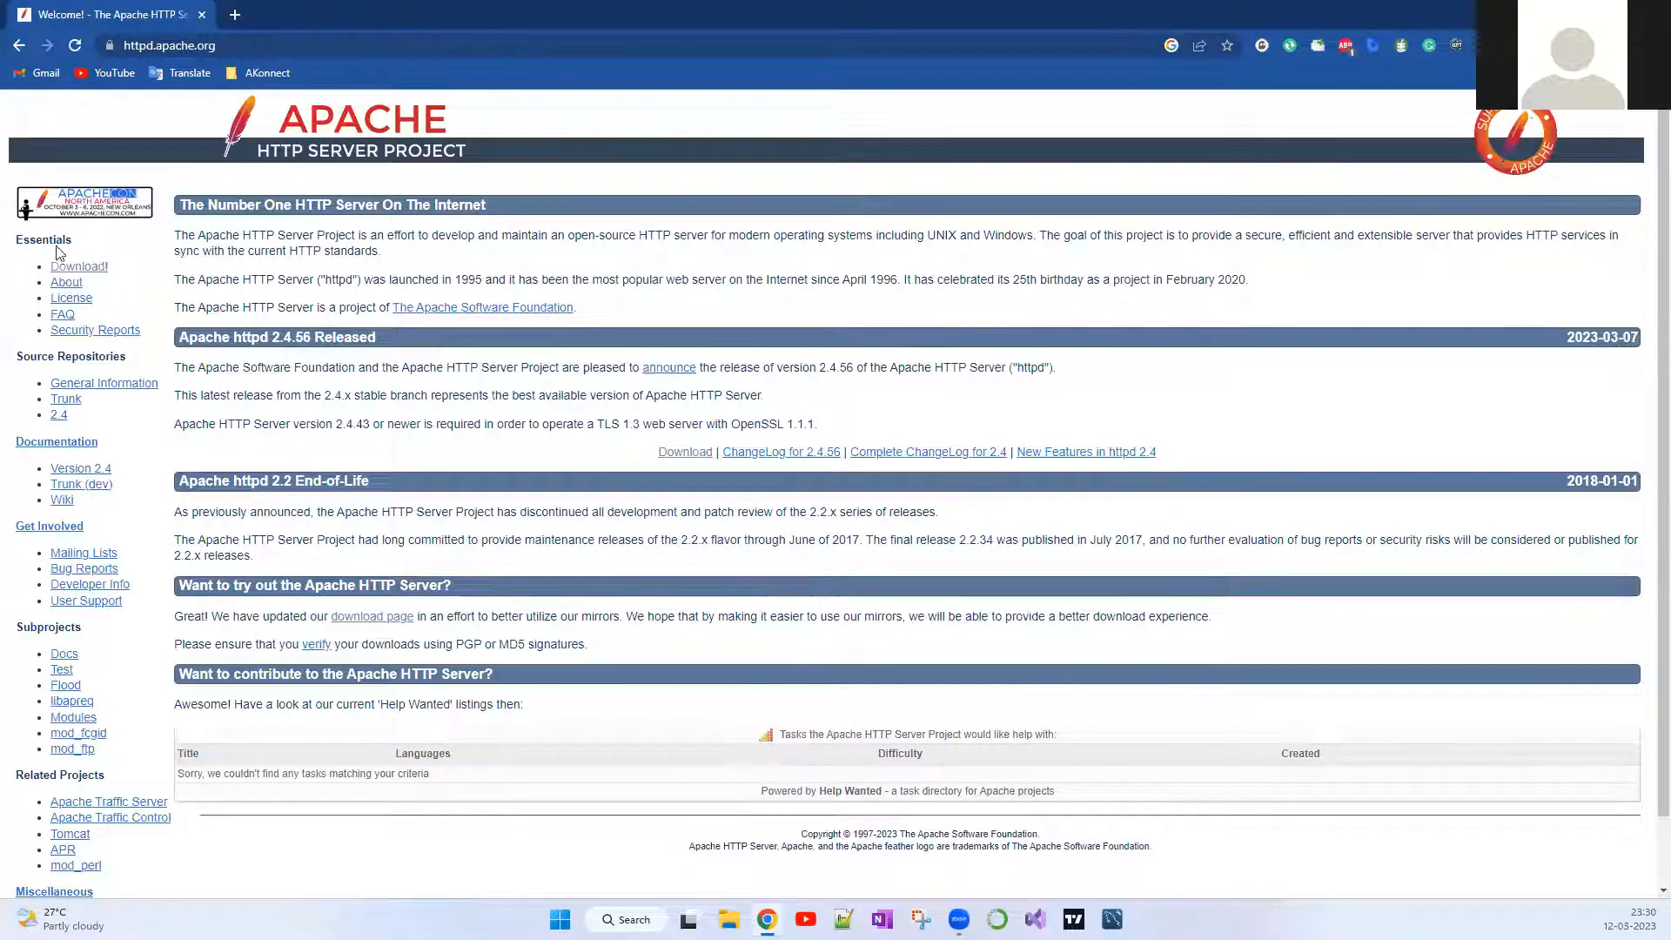
Step: From the Download page's 2.4.56 release section, follow Files for Microsoft Windows to the Windows guide
left_click(76, 270)
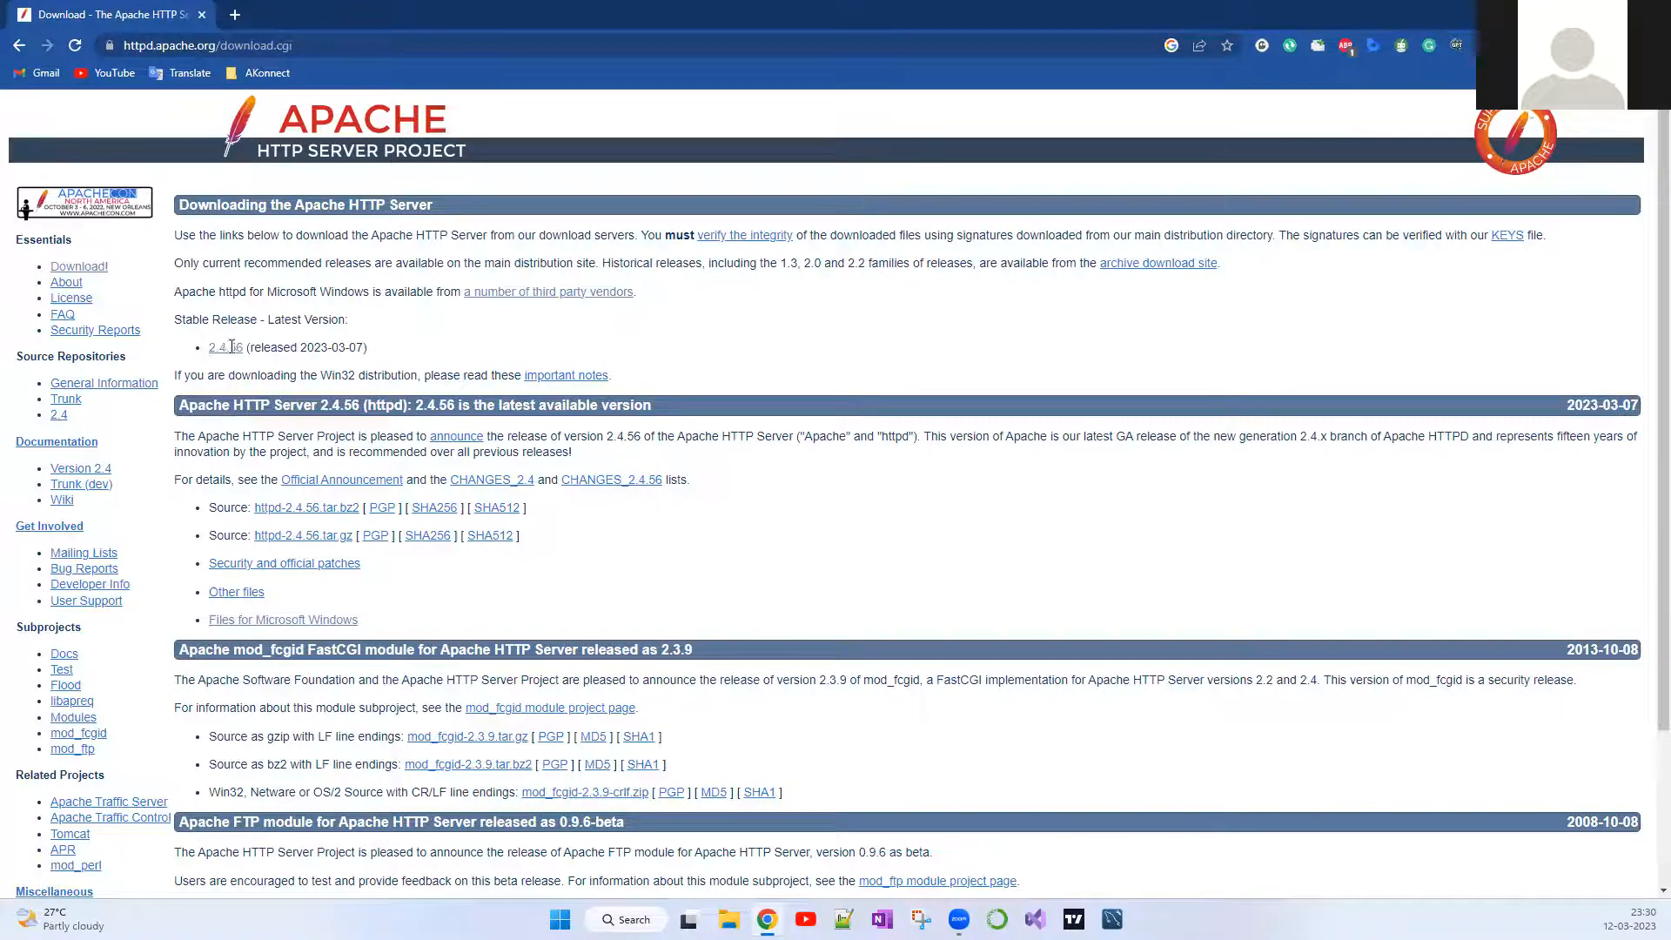
left_click_drag(205, 347, 247, 349)
left_click(431, 330)
left_click(225, 350)
scroll(224, 379, "up", 2)
left_click(534, 301)
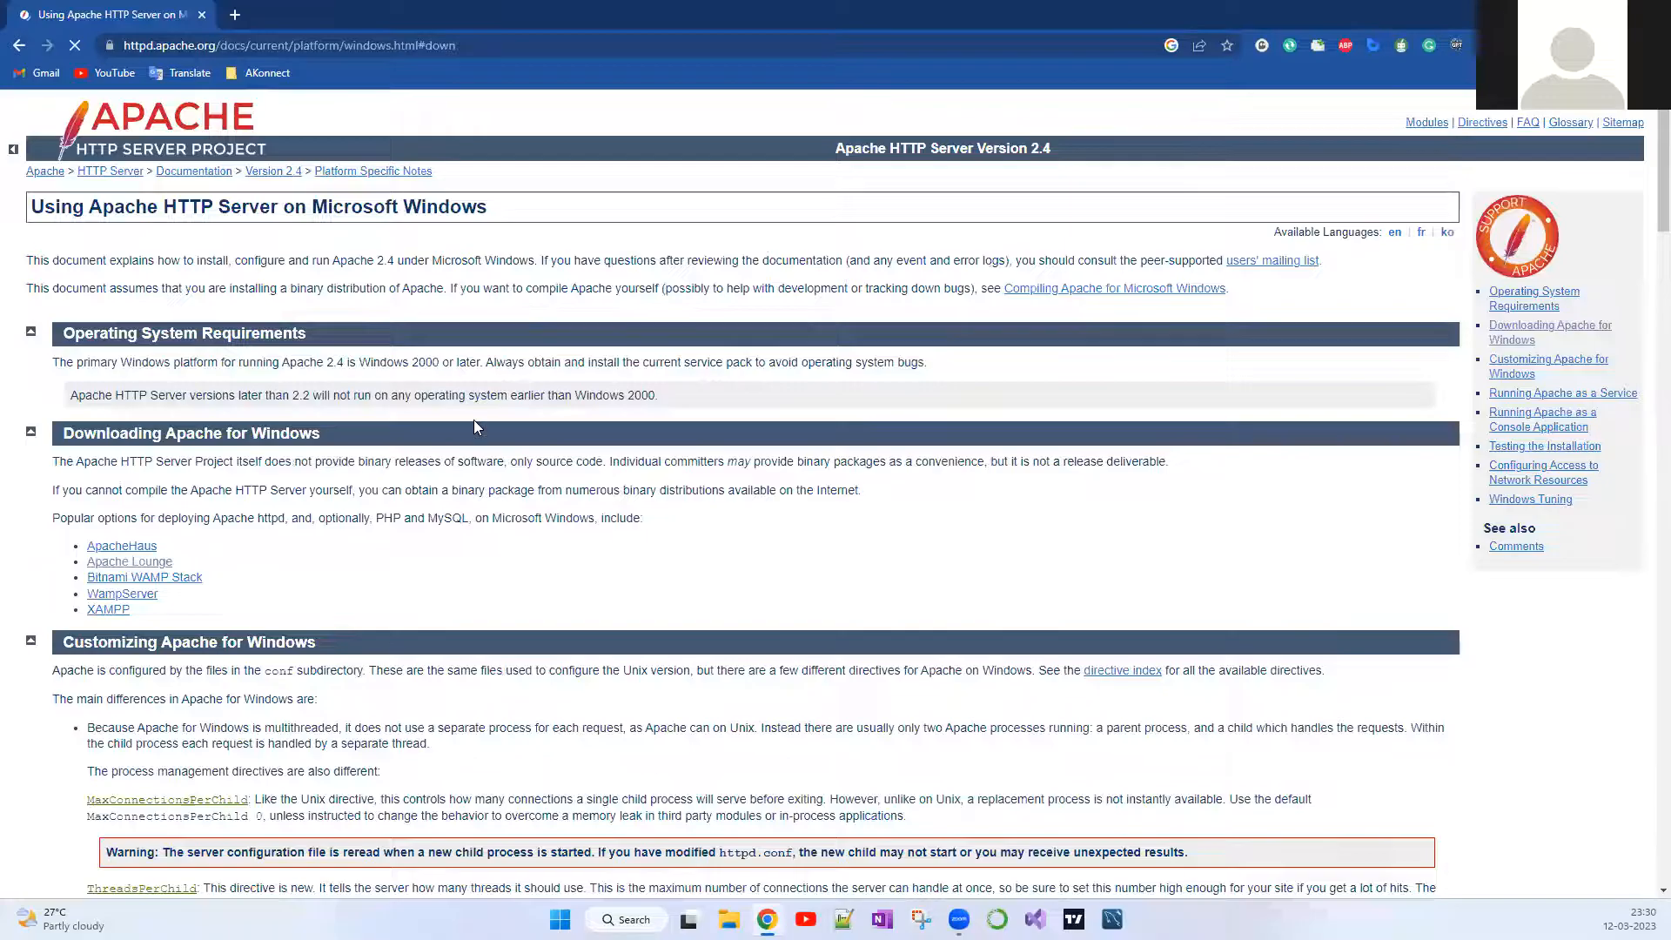
scroll(474, 426, "up", 3)
Step: Download httpd-2.4.56-win64-VS17.zip from Apache Lounge and show it in the Downloads folder
left_click(117, 565)
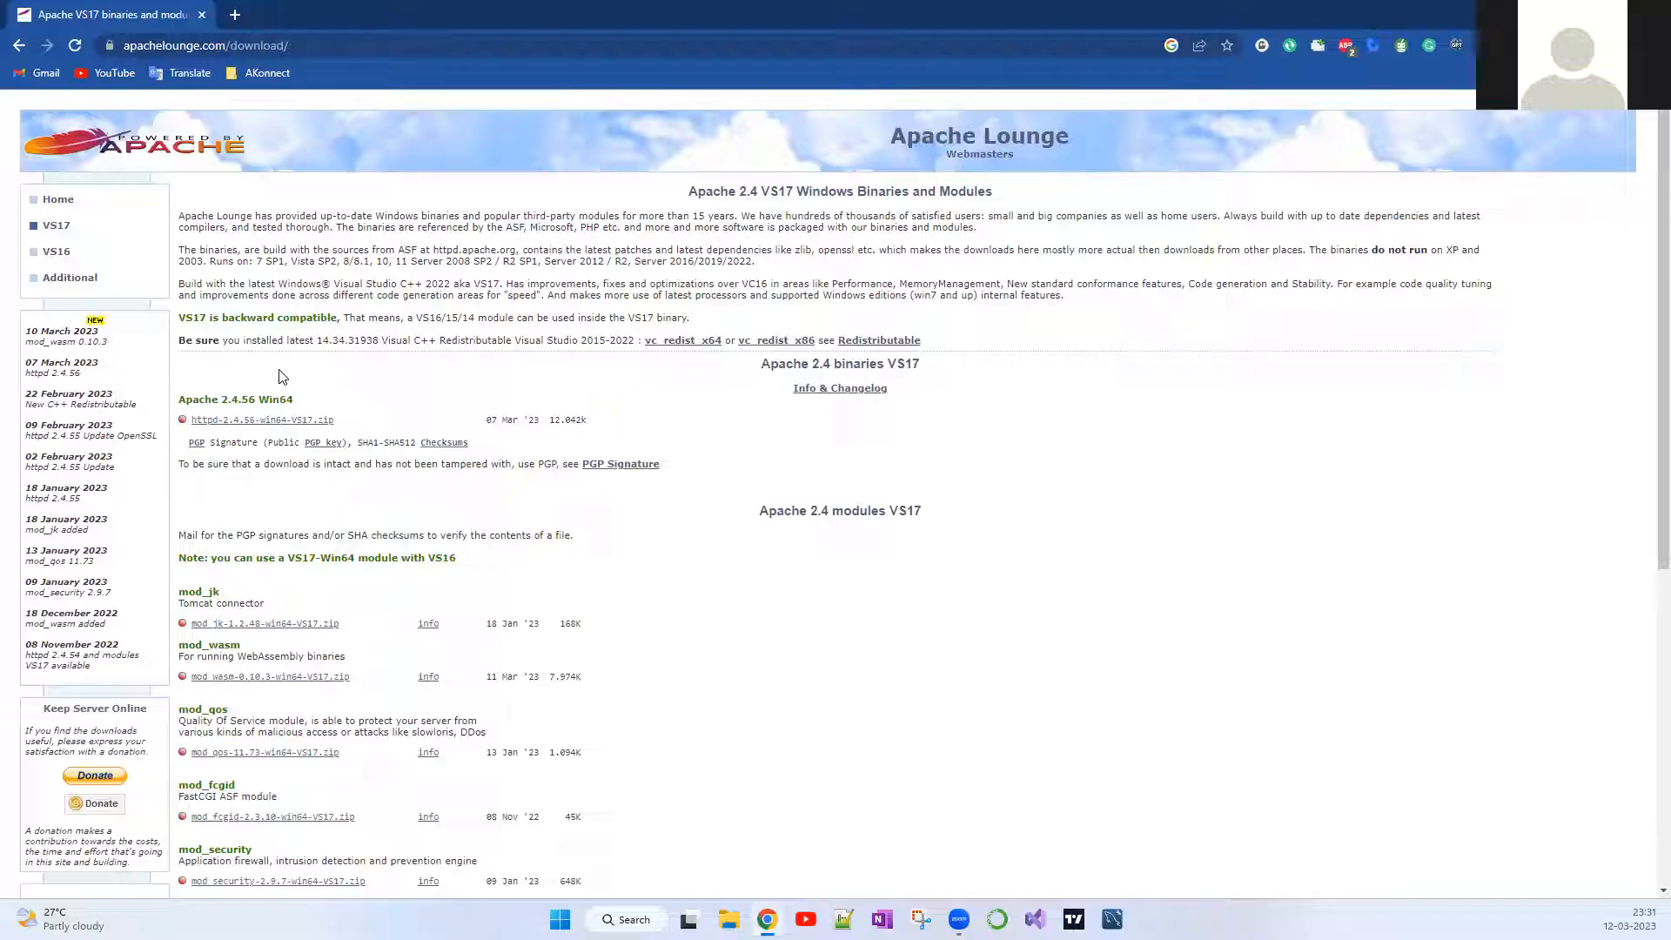
double_click(241, 400)
left_click(282, 421)
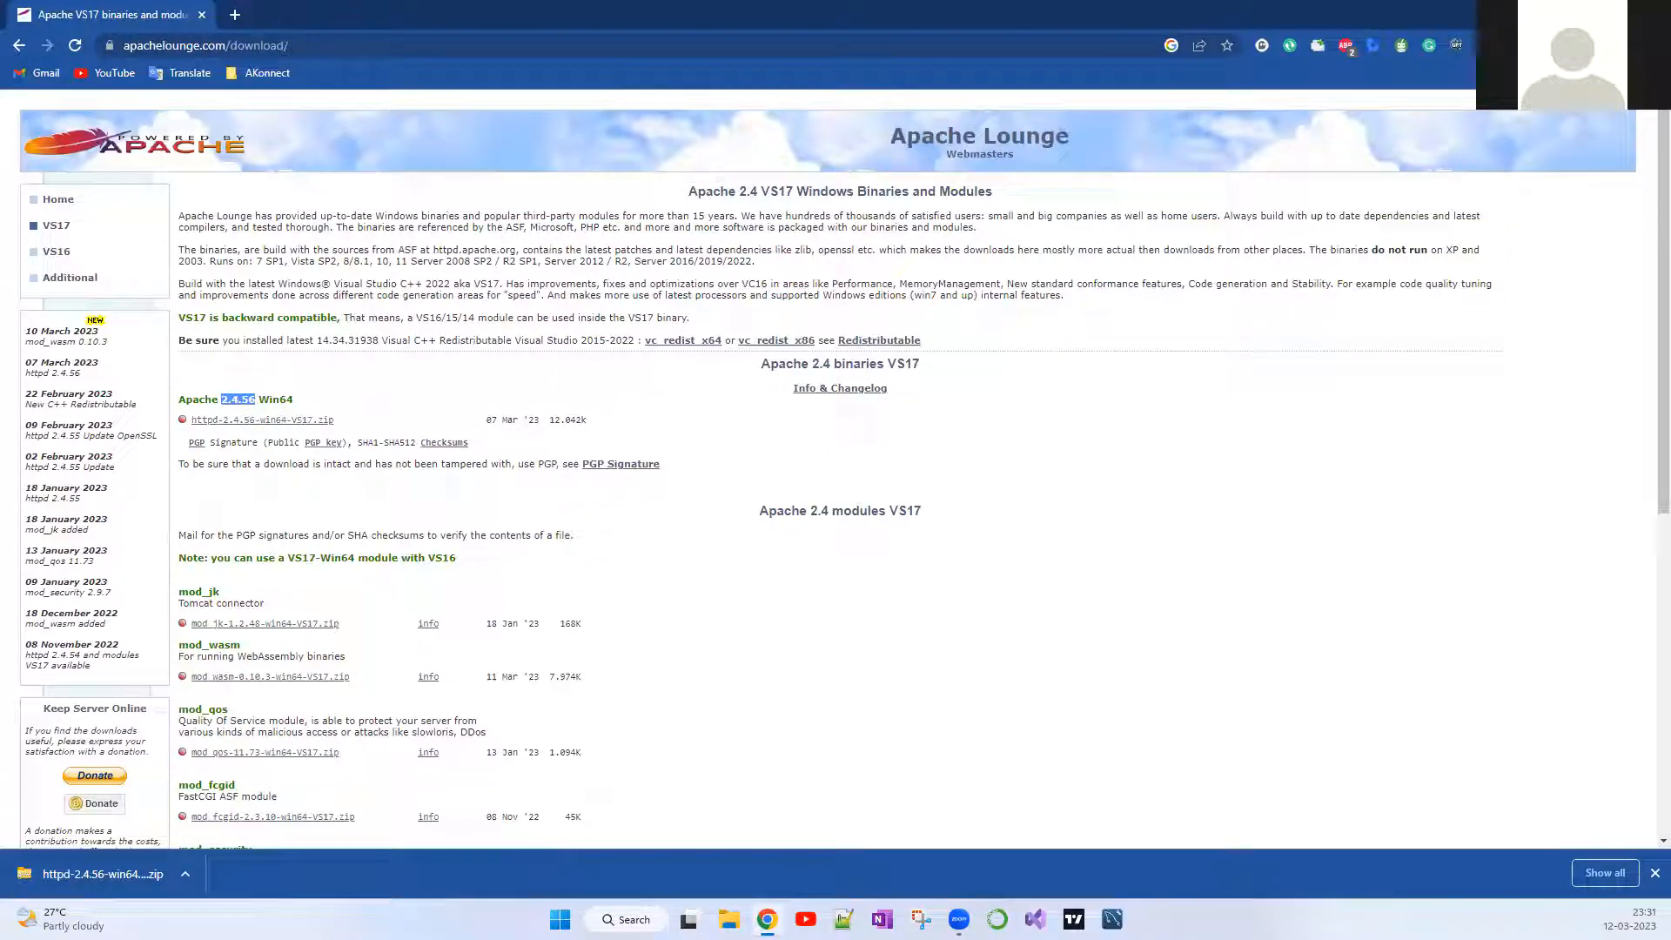
left_click(186, 874)
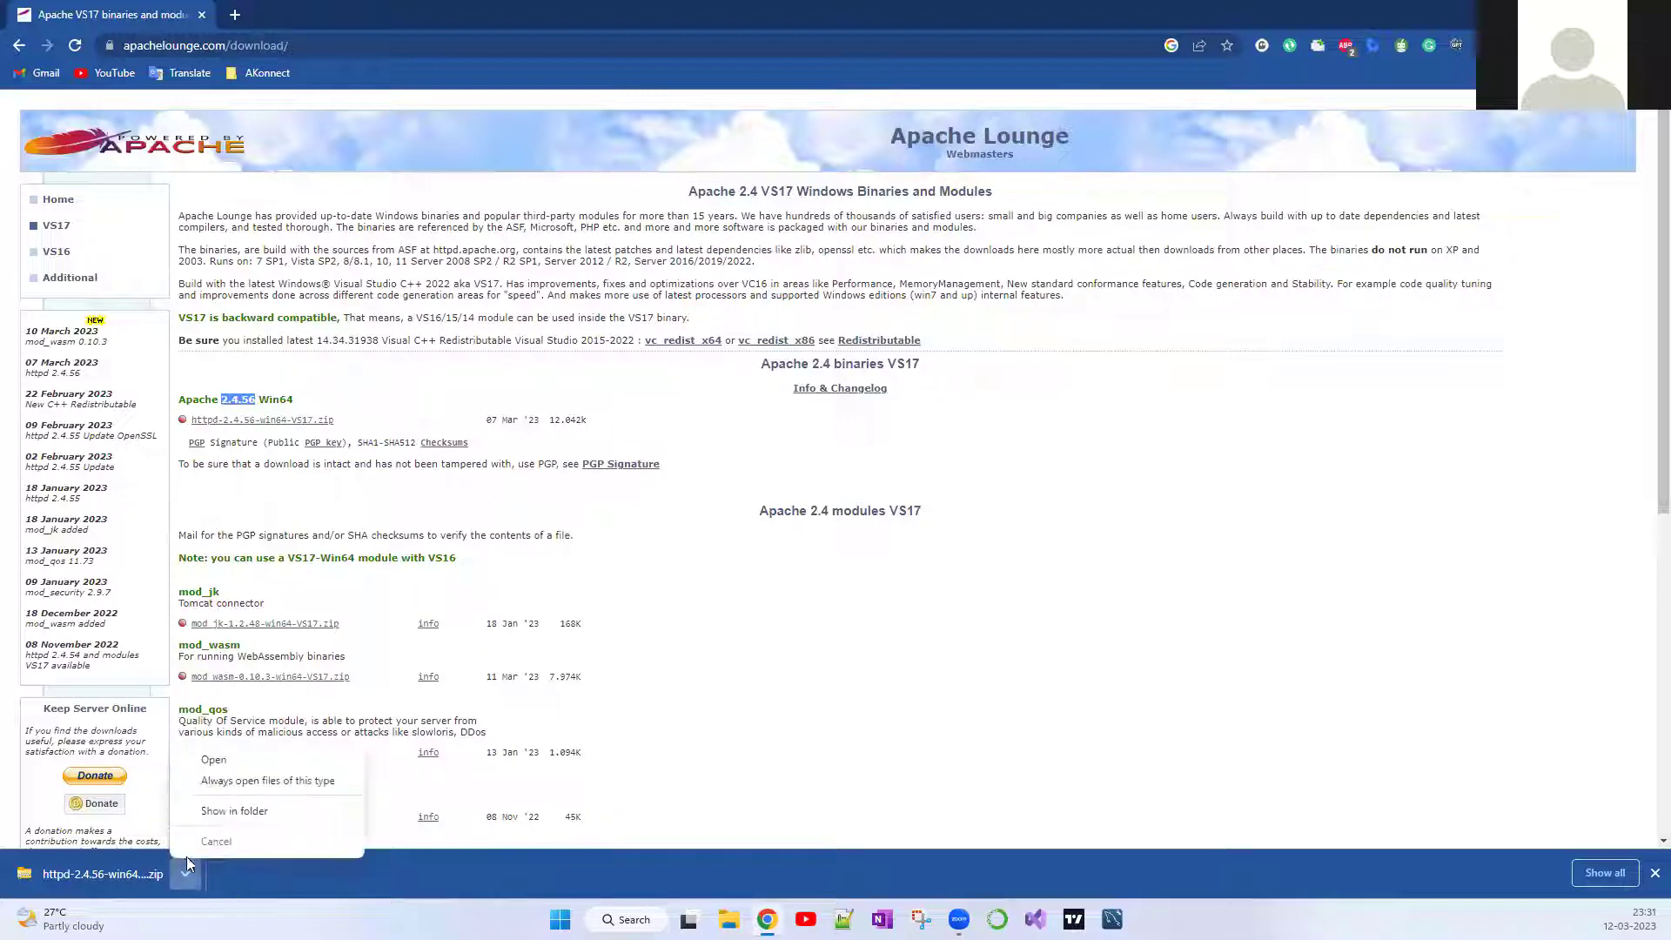
left_click(257, 818)
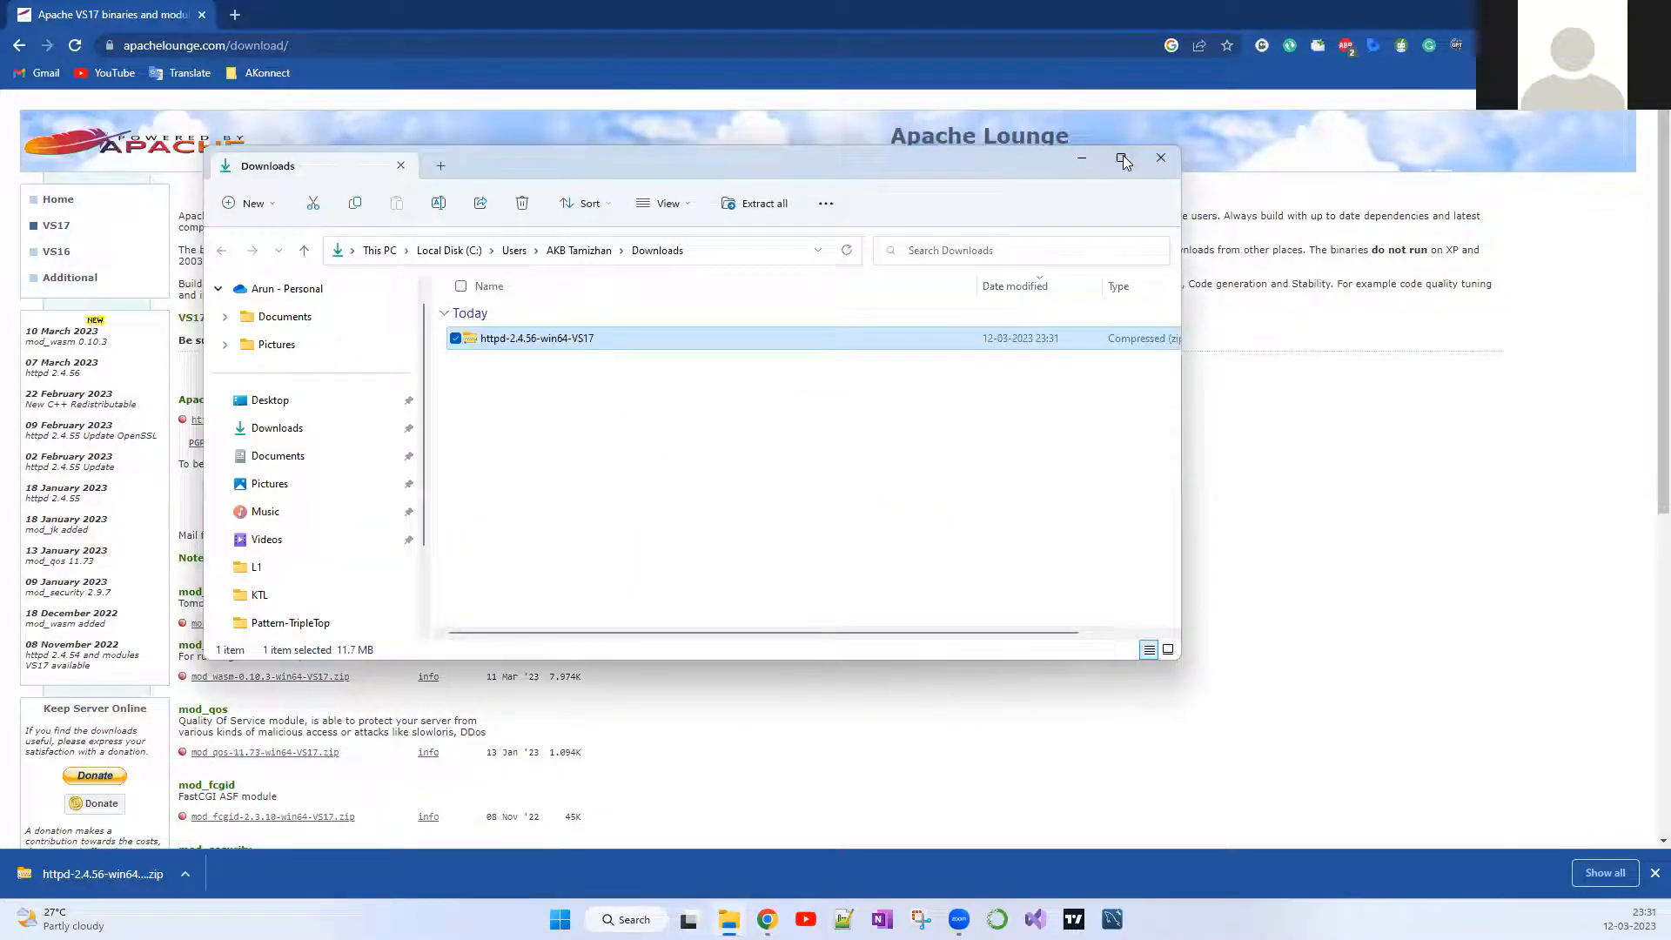
Step: Extract the zip with 7-Zip into its own httpd-2.4.56-win64-VS17 folder
left_click(1118, 157)
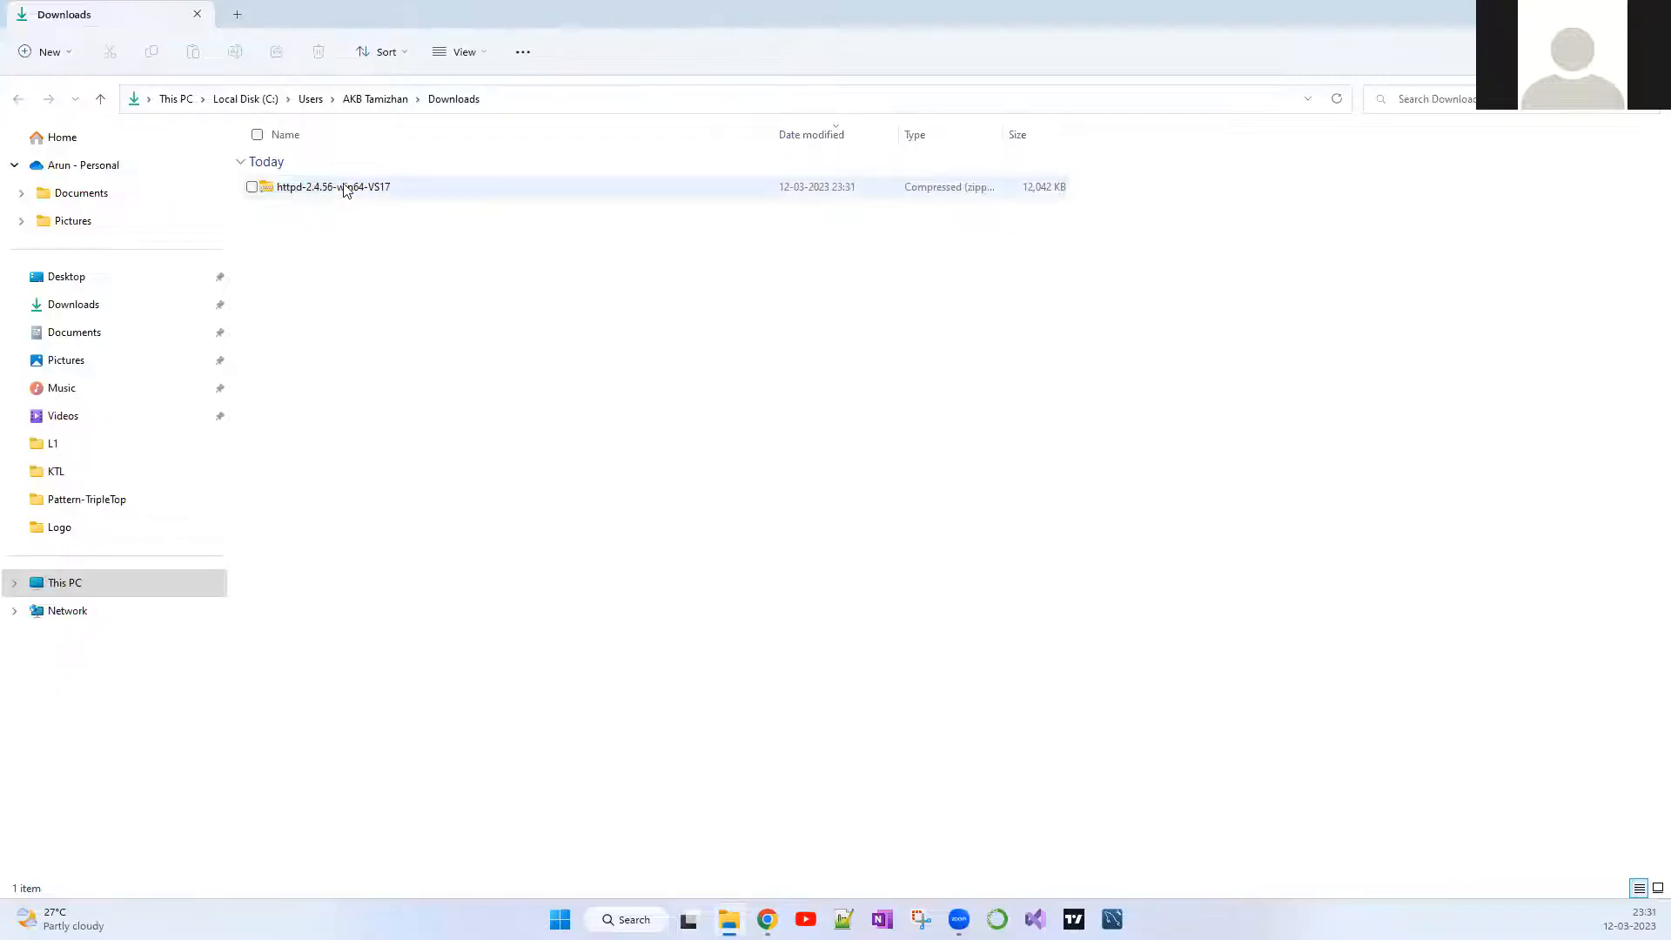
right_click(347, 188)
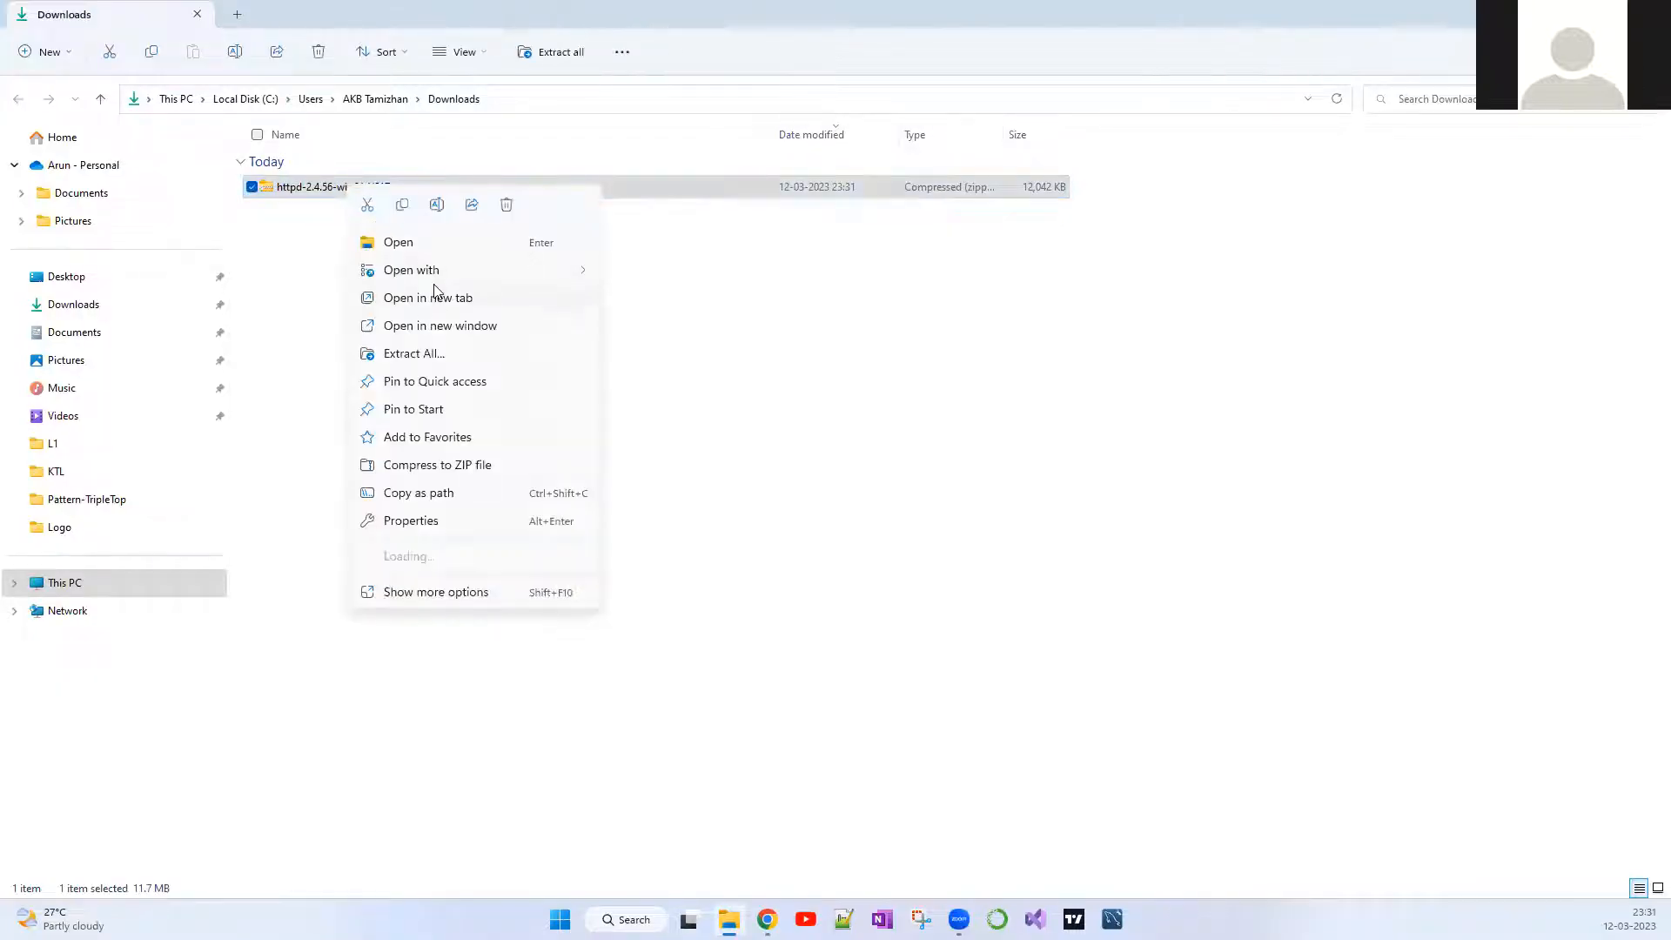
left_click(436, 592)
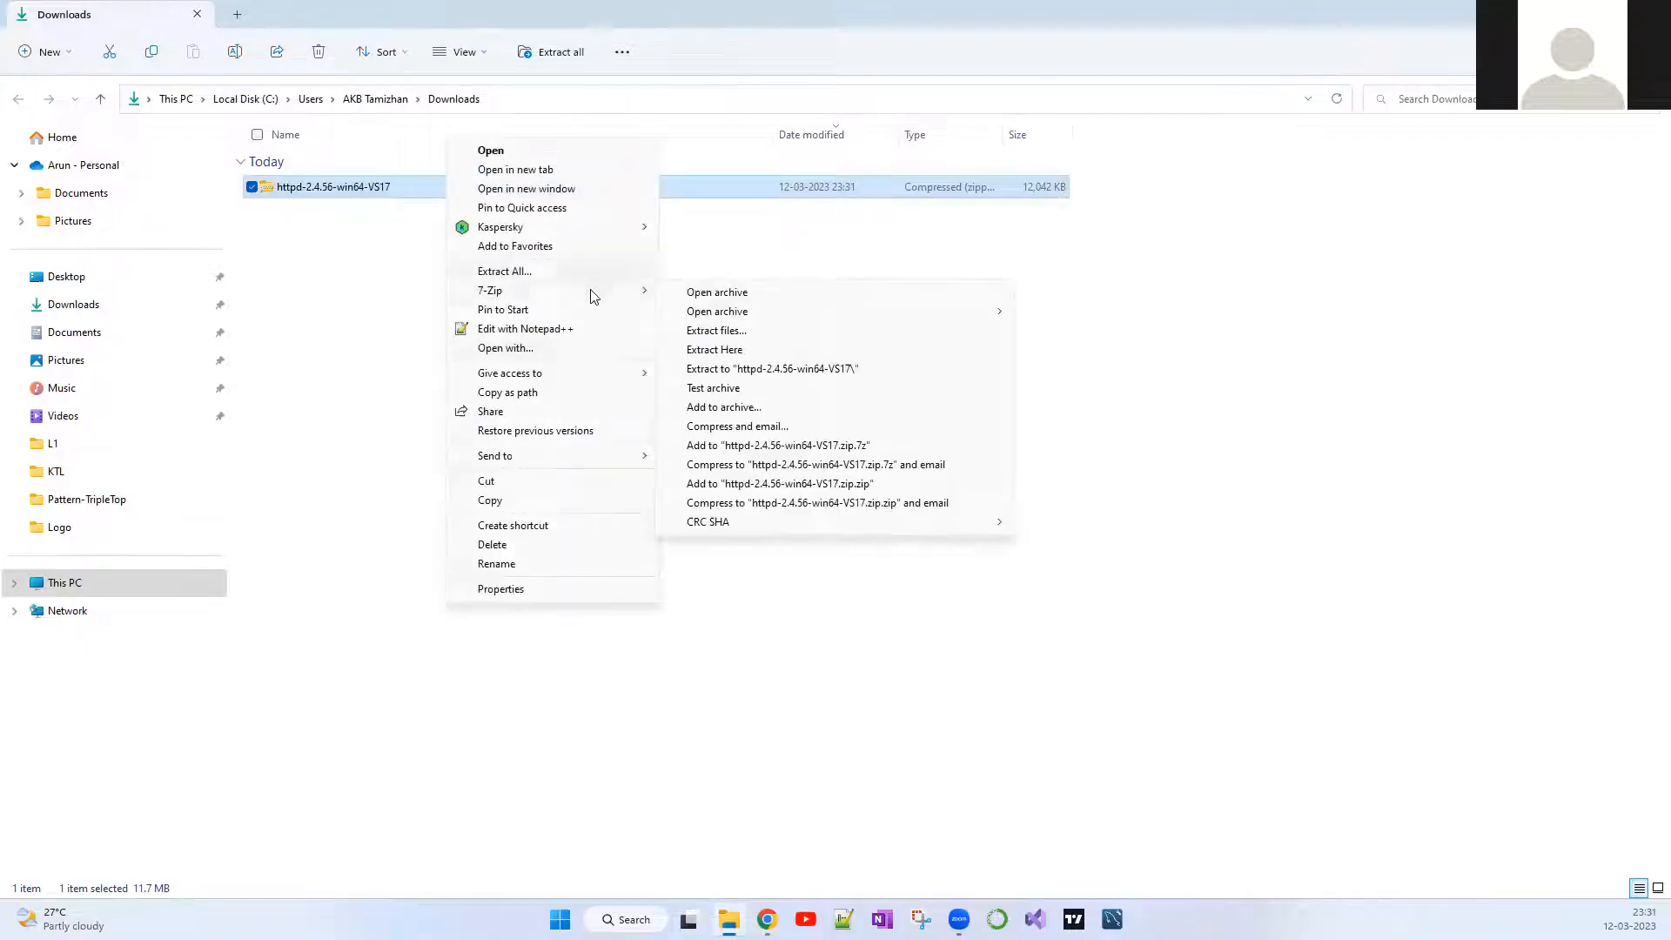
mouse_move(490, 290)
left_click(792, 370)
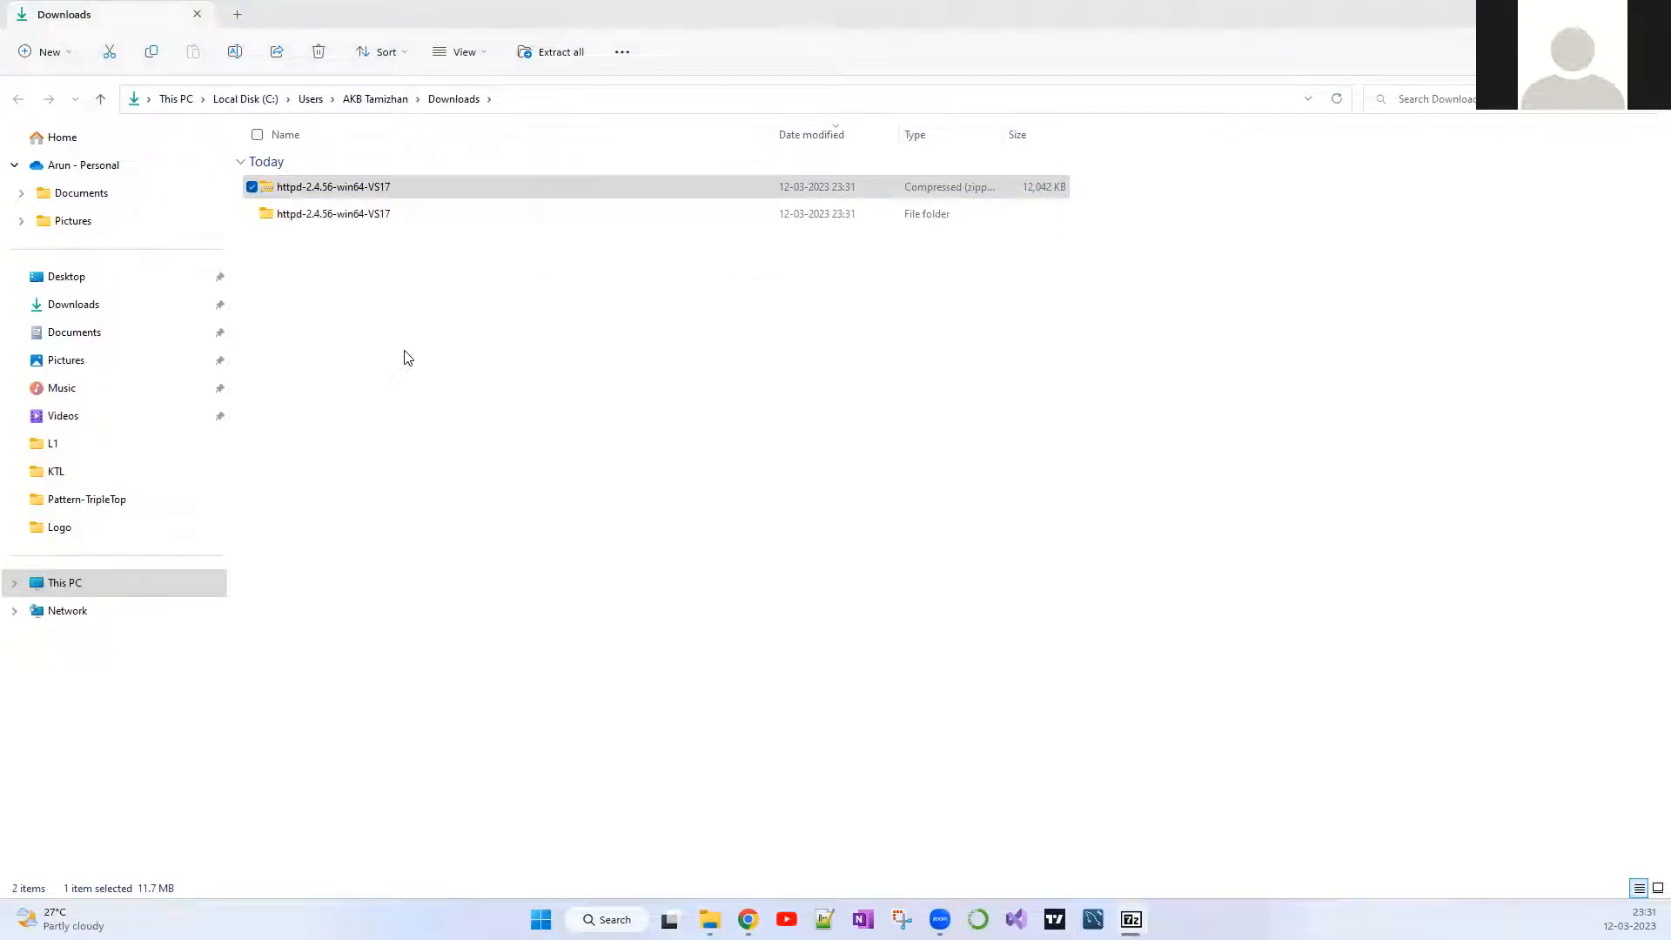
Step: Enter the extracted httpd-2.4.56-win64-VS17 folder containing Apache24
left_click(436, 355)
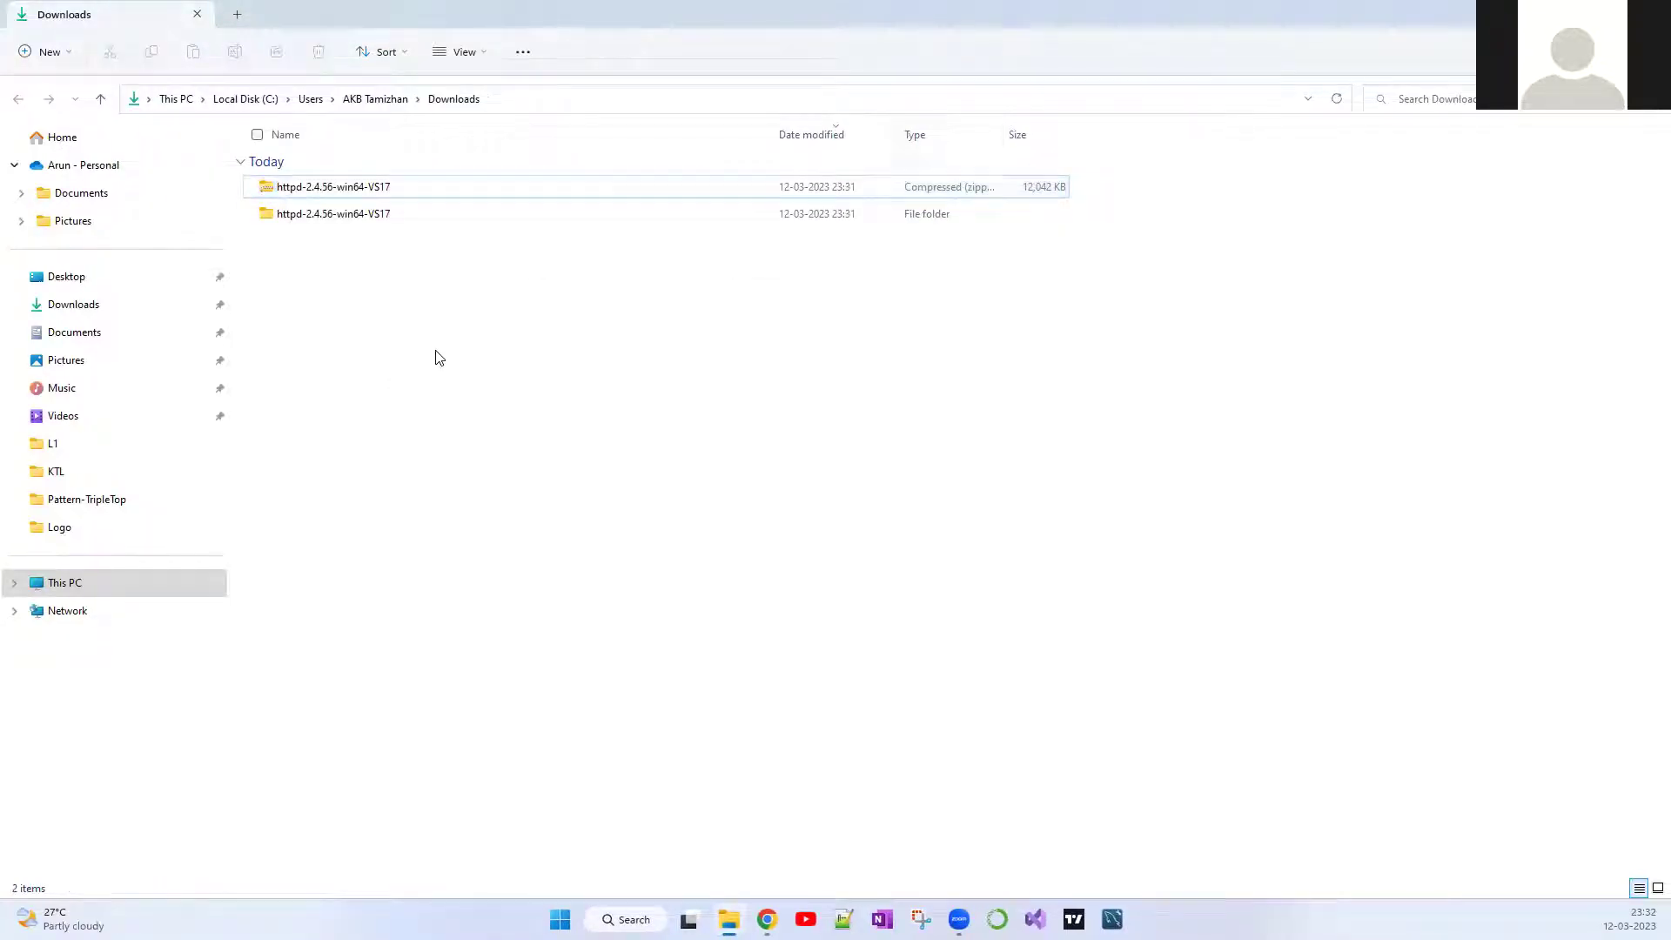
double_click(324, 220)
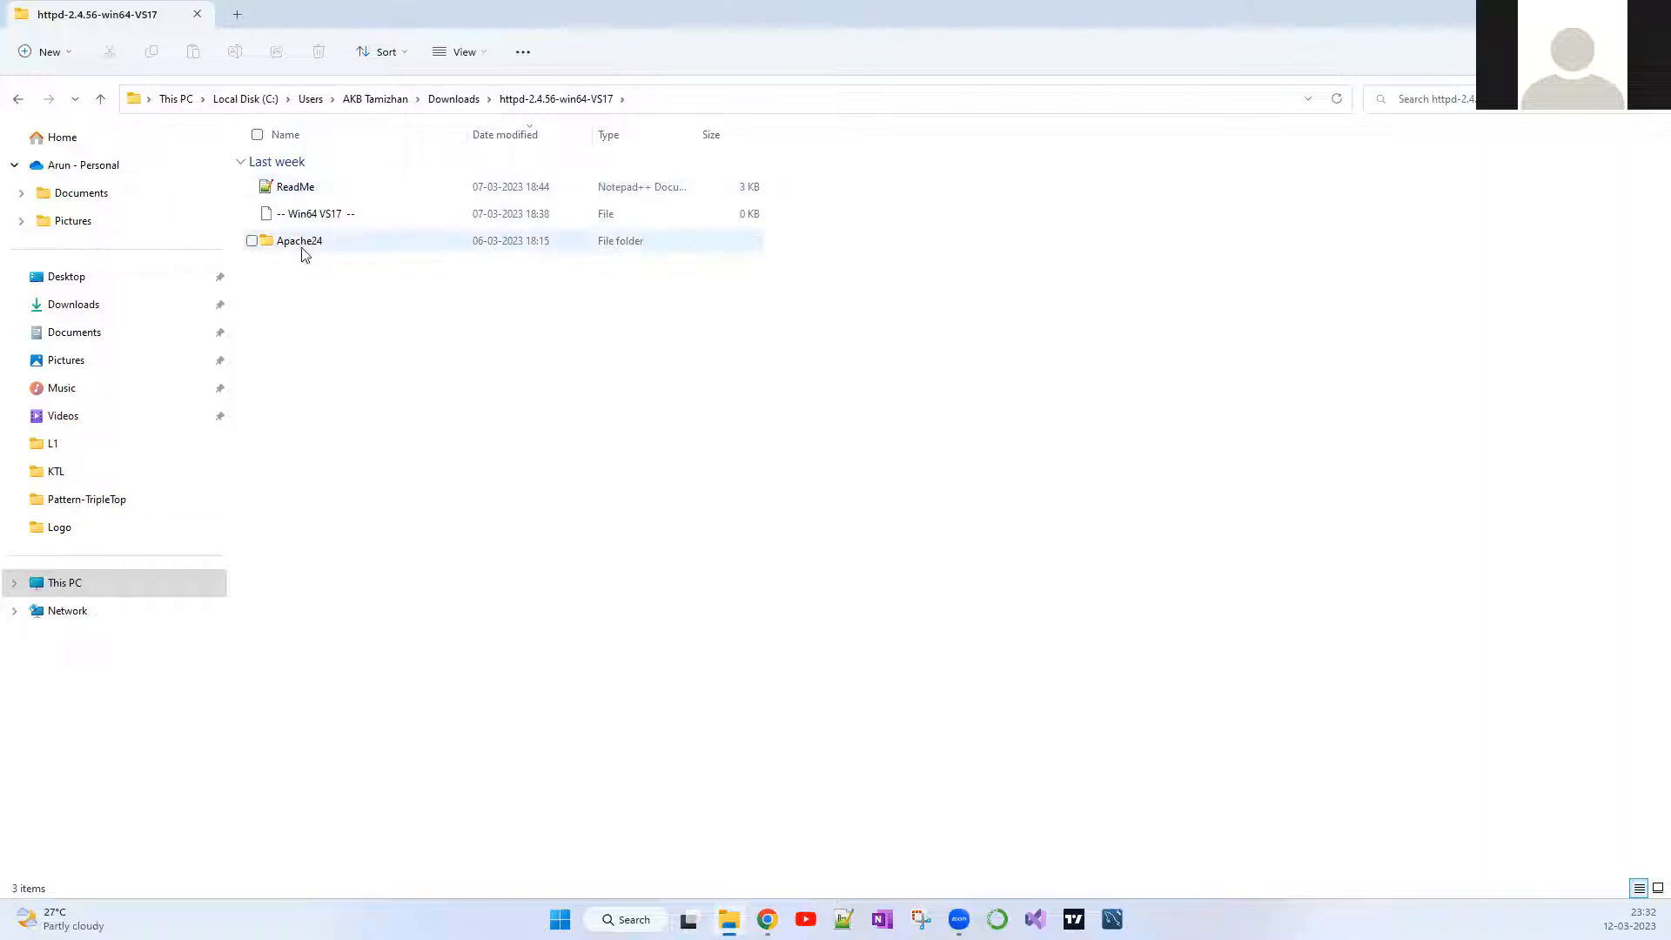
left_click(300, 244)
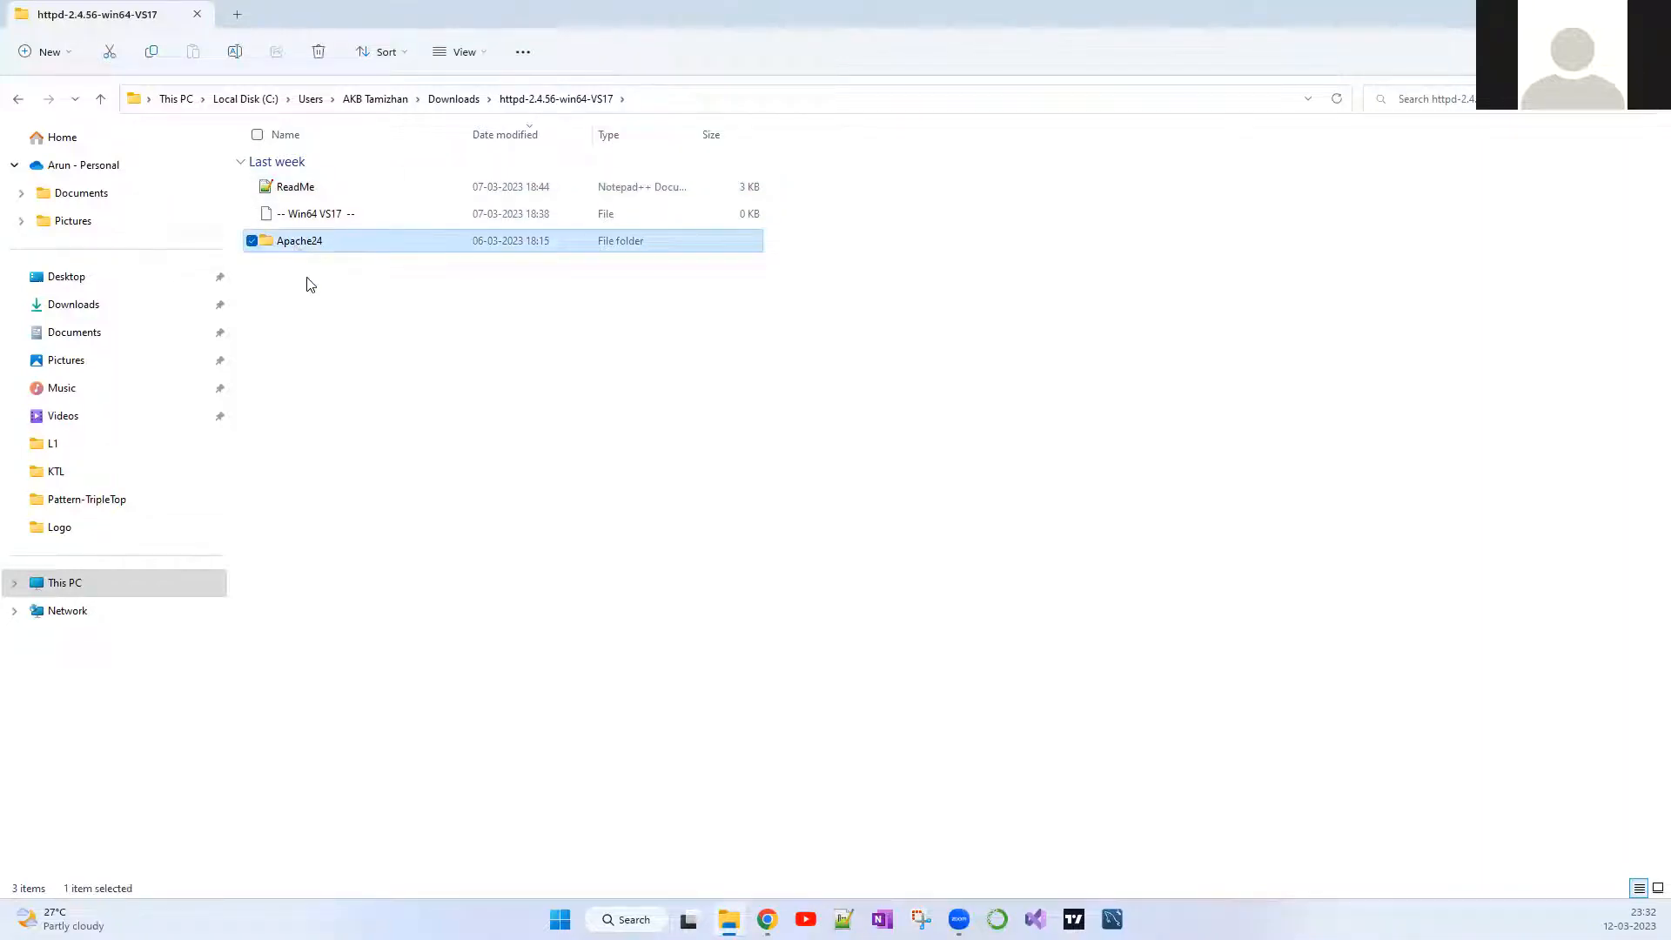
left_click(305, 280)
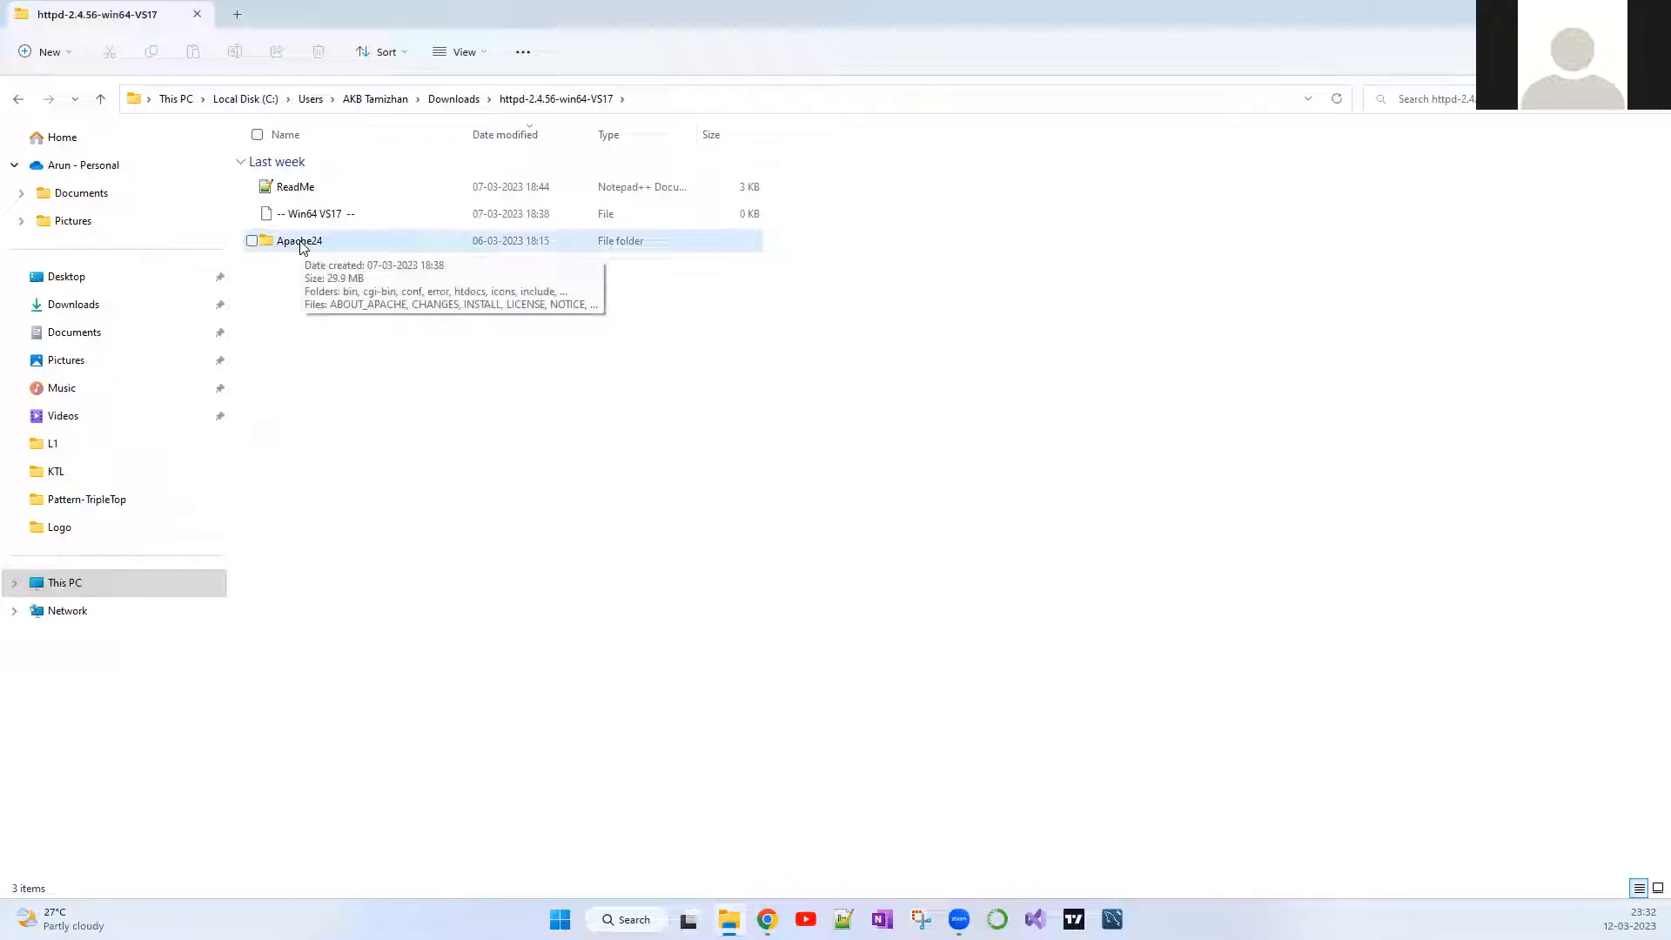
double_click(297, 193)
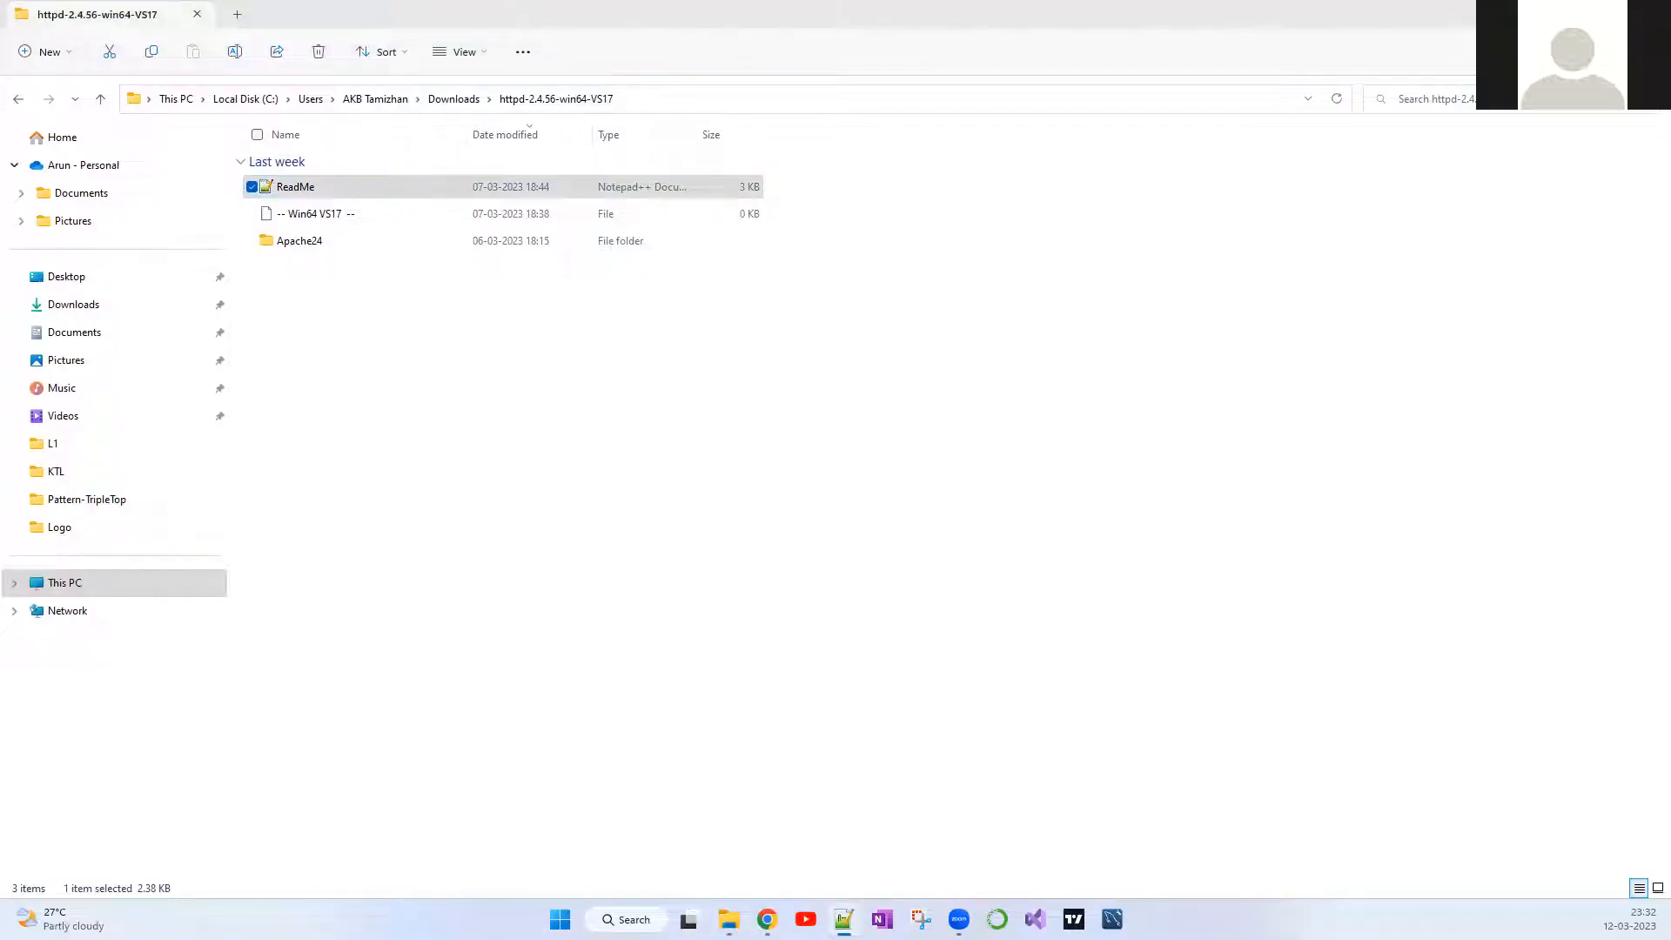
left_click(1005, 151)
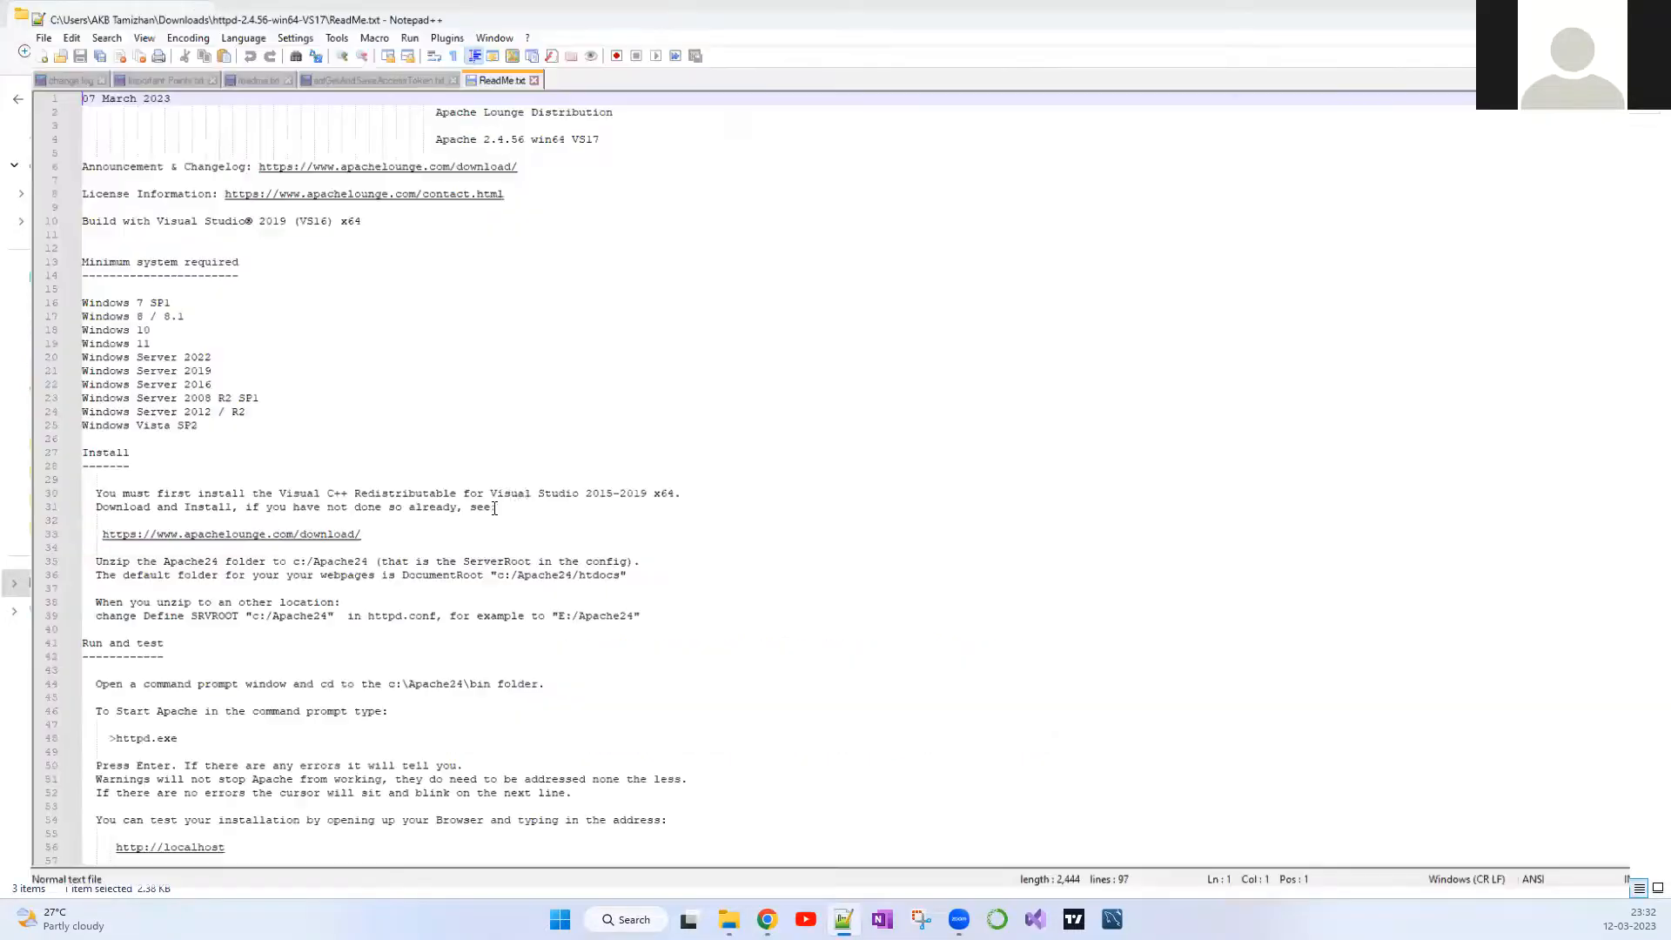
scroll(494, 508, "down", 3)
scroll(522, 457, "down", 3)
scroll(523, 457, "down", 4)
left_click_drag(230, 523, 76, 523)
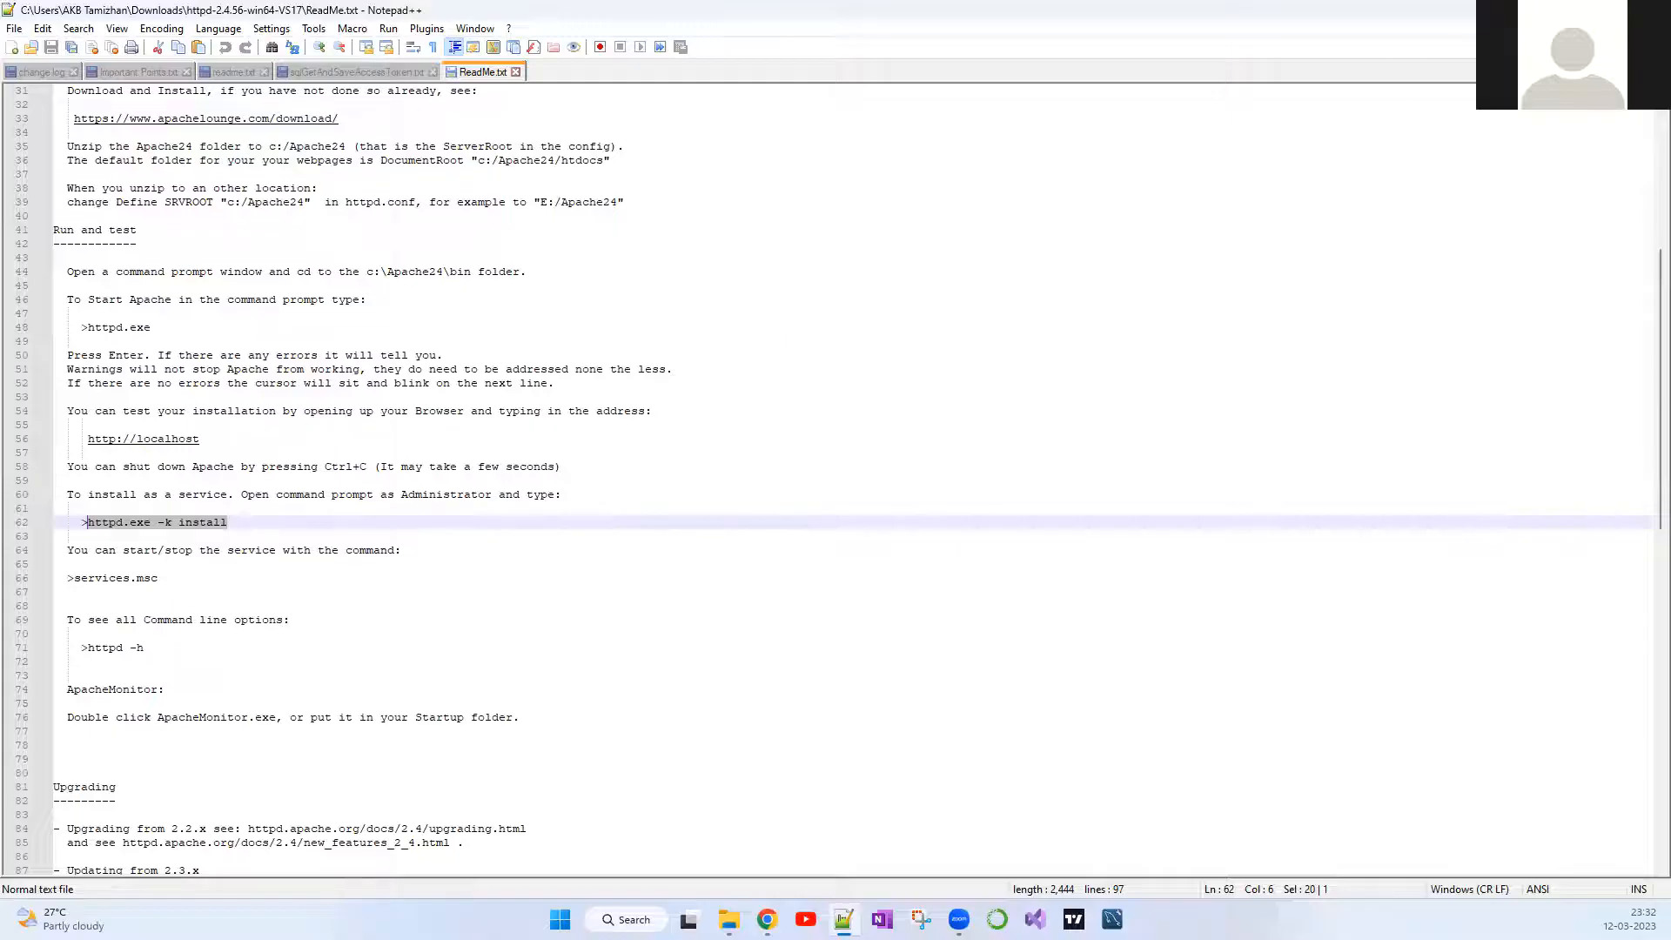
key("alt+Tab")
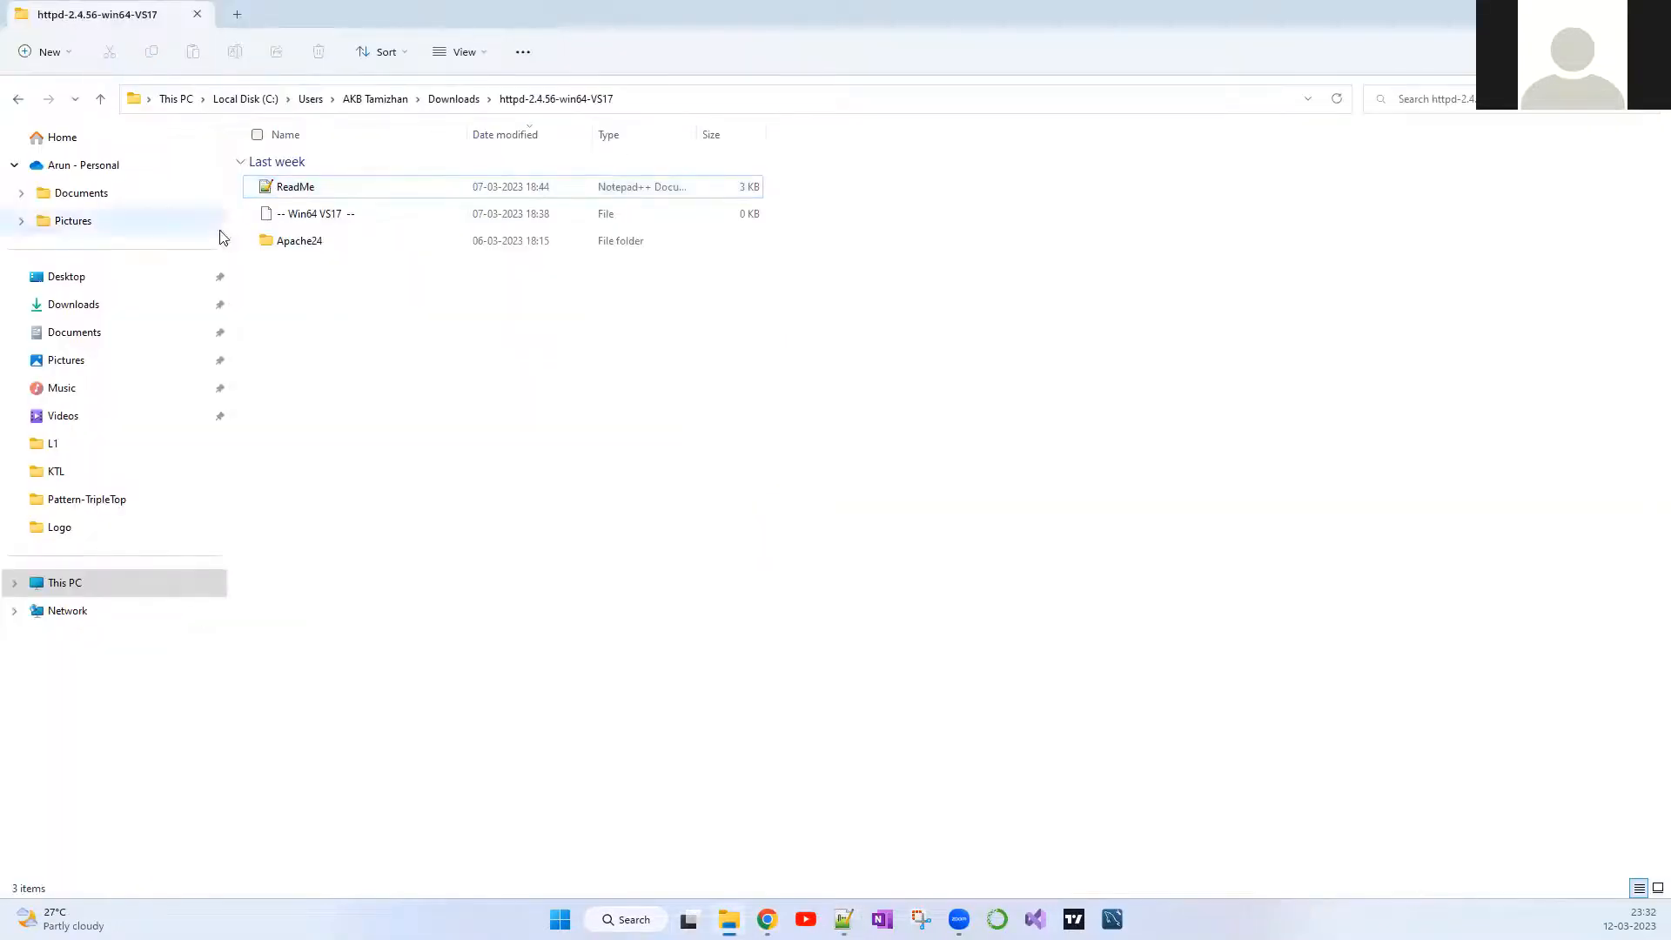
Step: Revisit the extracted Apache24 folder, then browse to Local Disk (C:) where Apache24 now sits
left_click(18, 99)
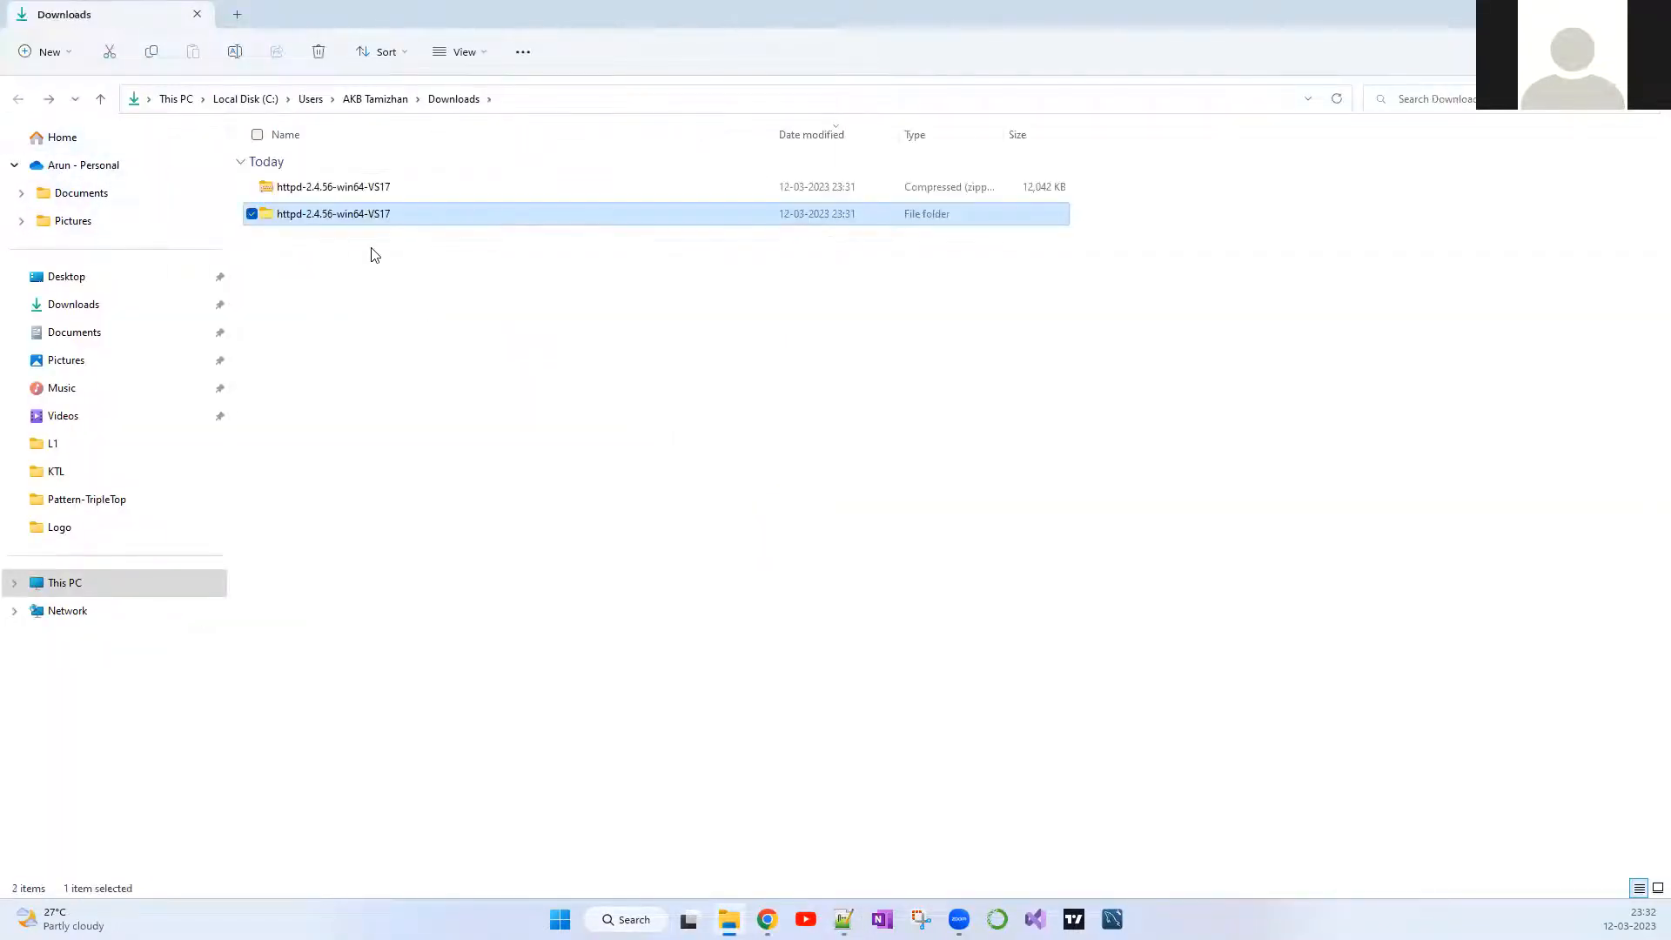
left_click(363, 252)
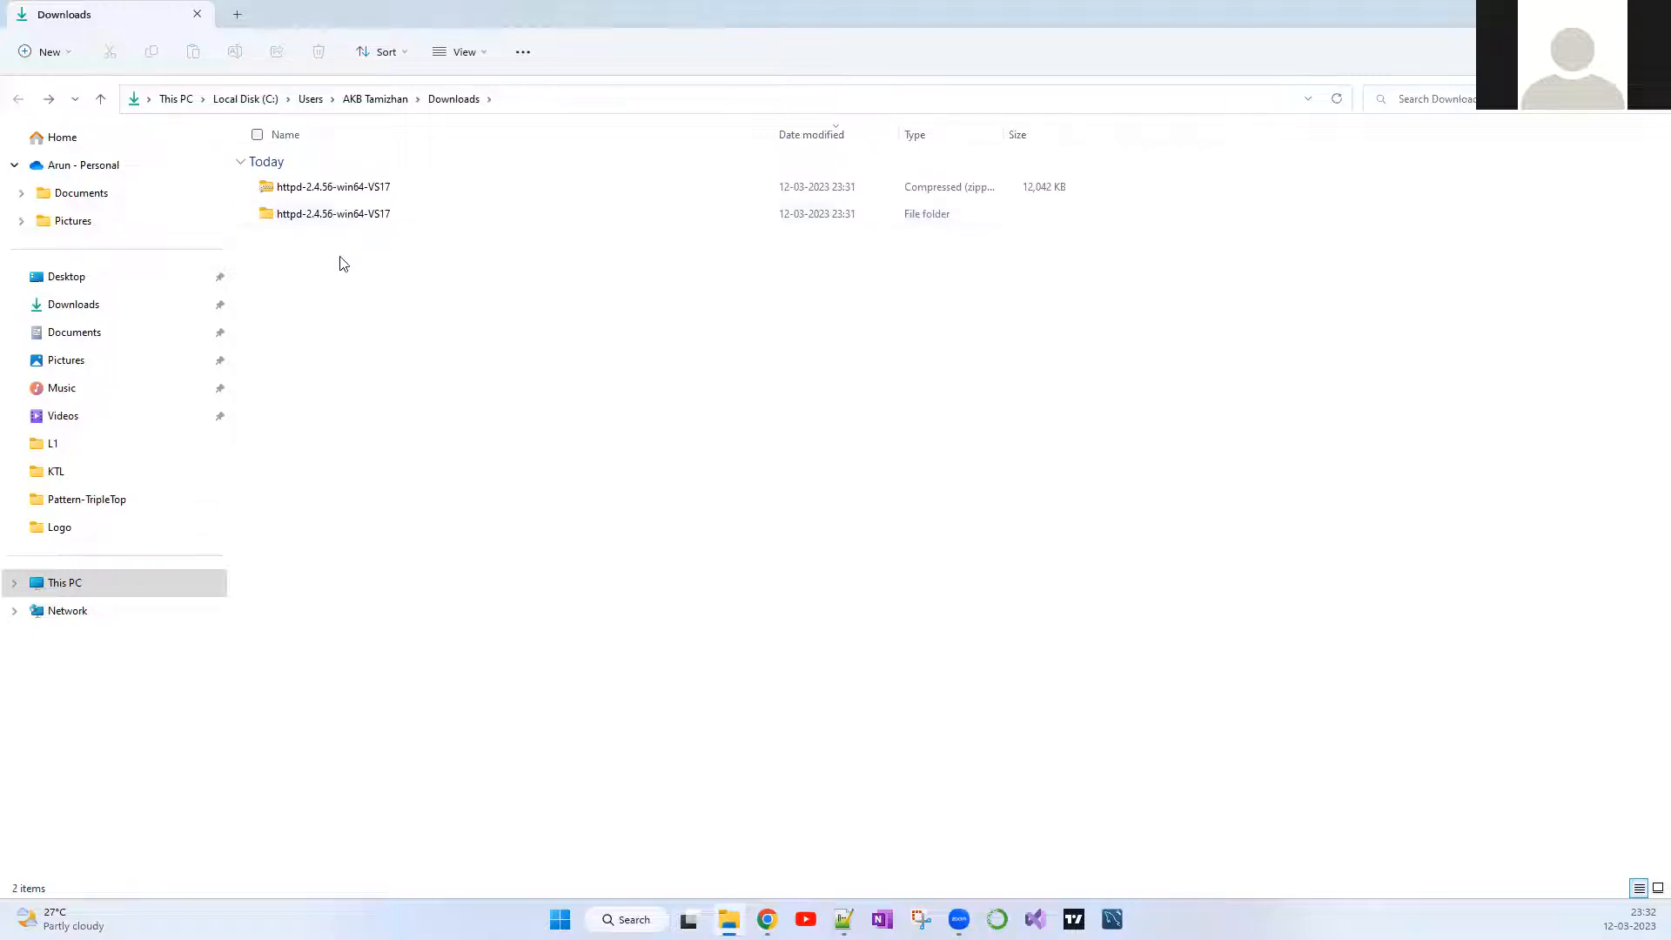
double_click(336, 218)
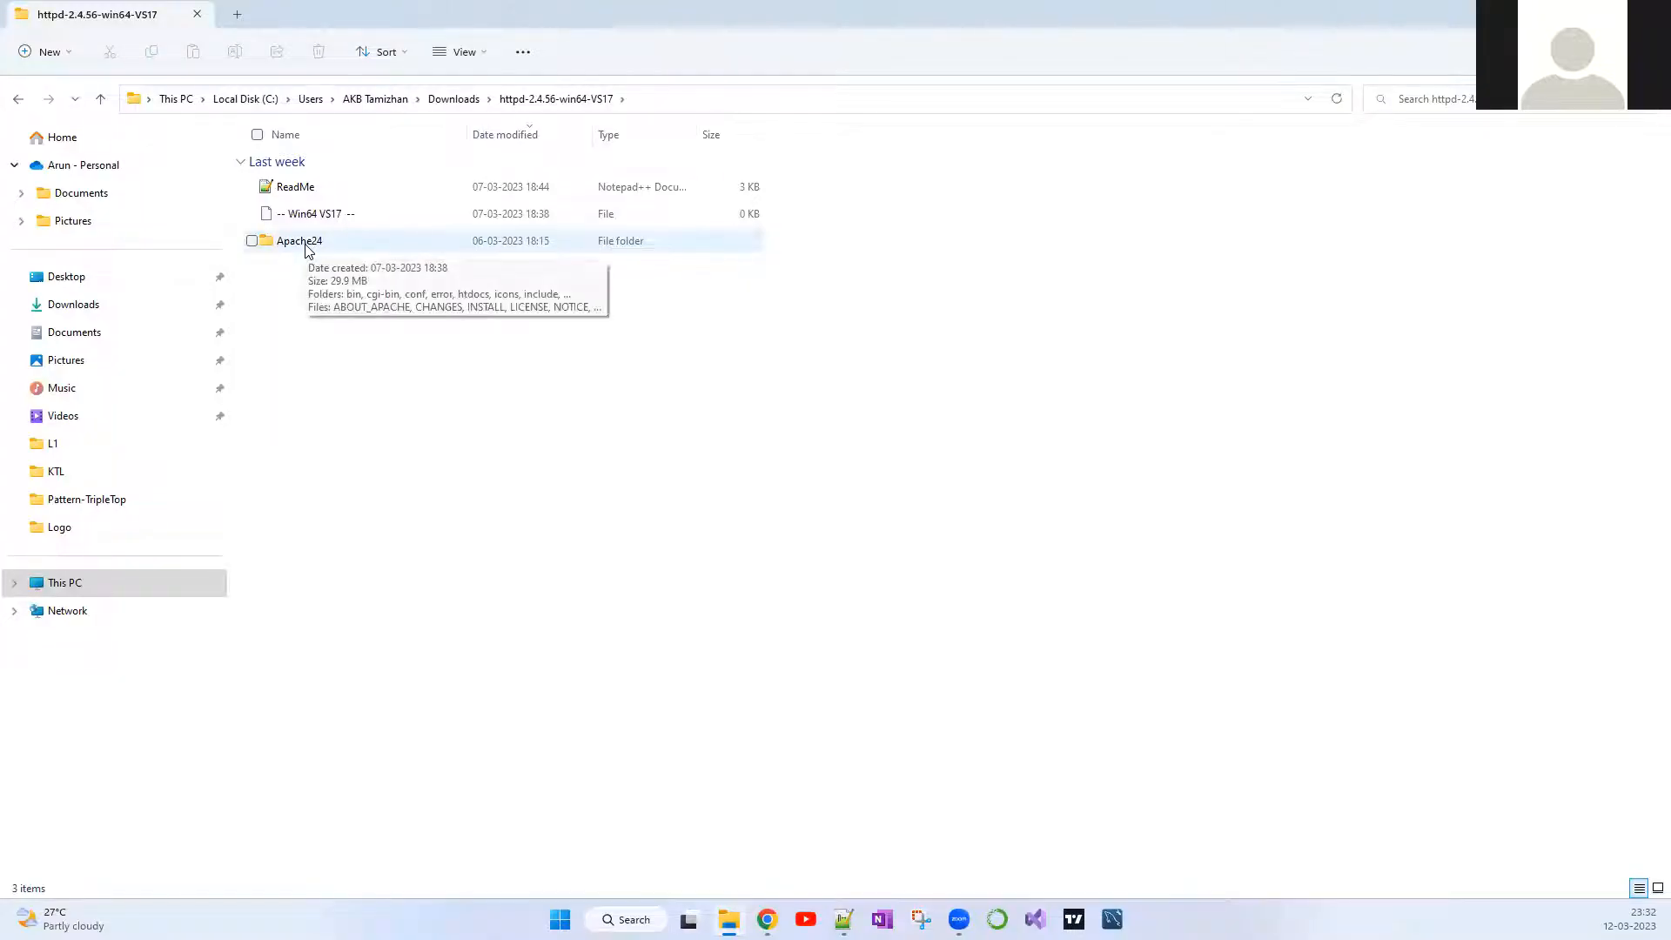
left_click(302, 249)
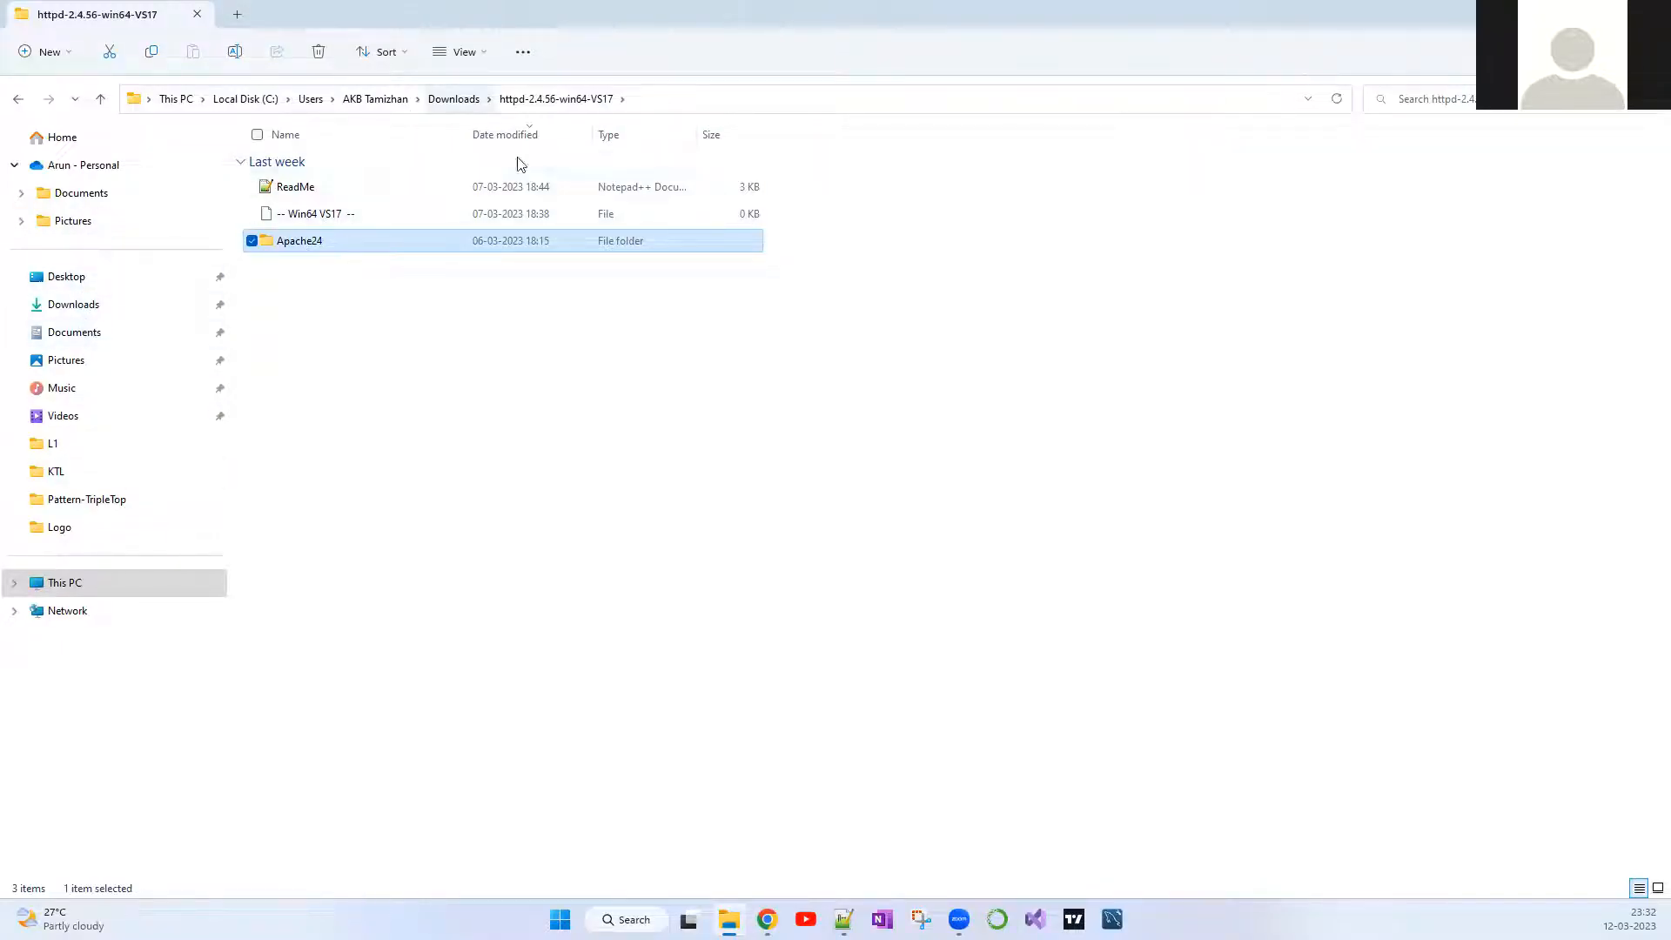
left_click(16, 583)
left_click(80, 611)
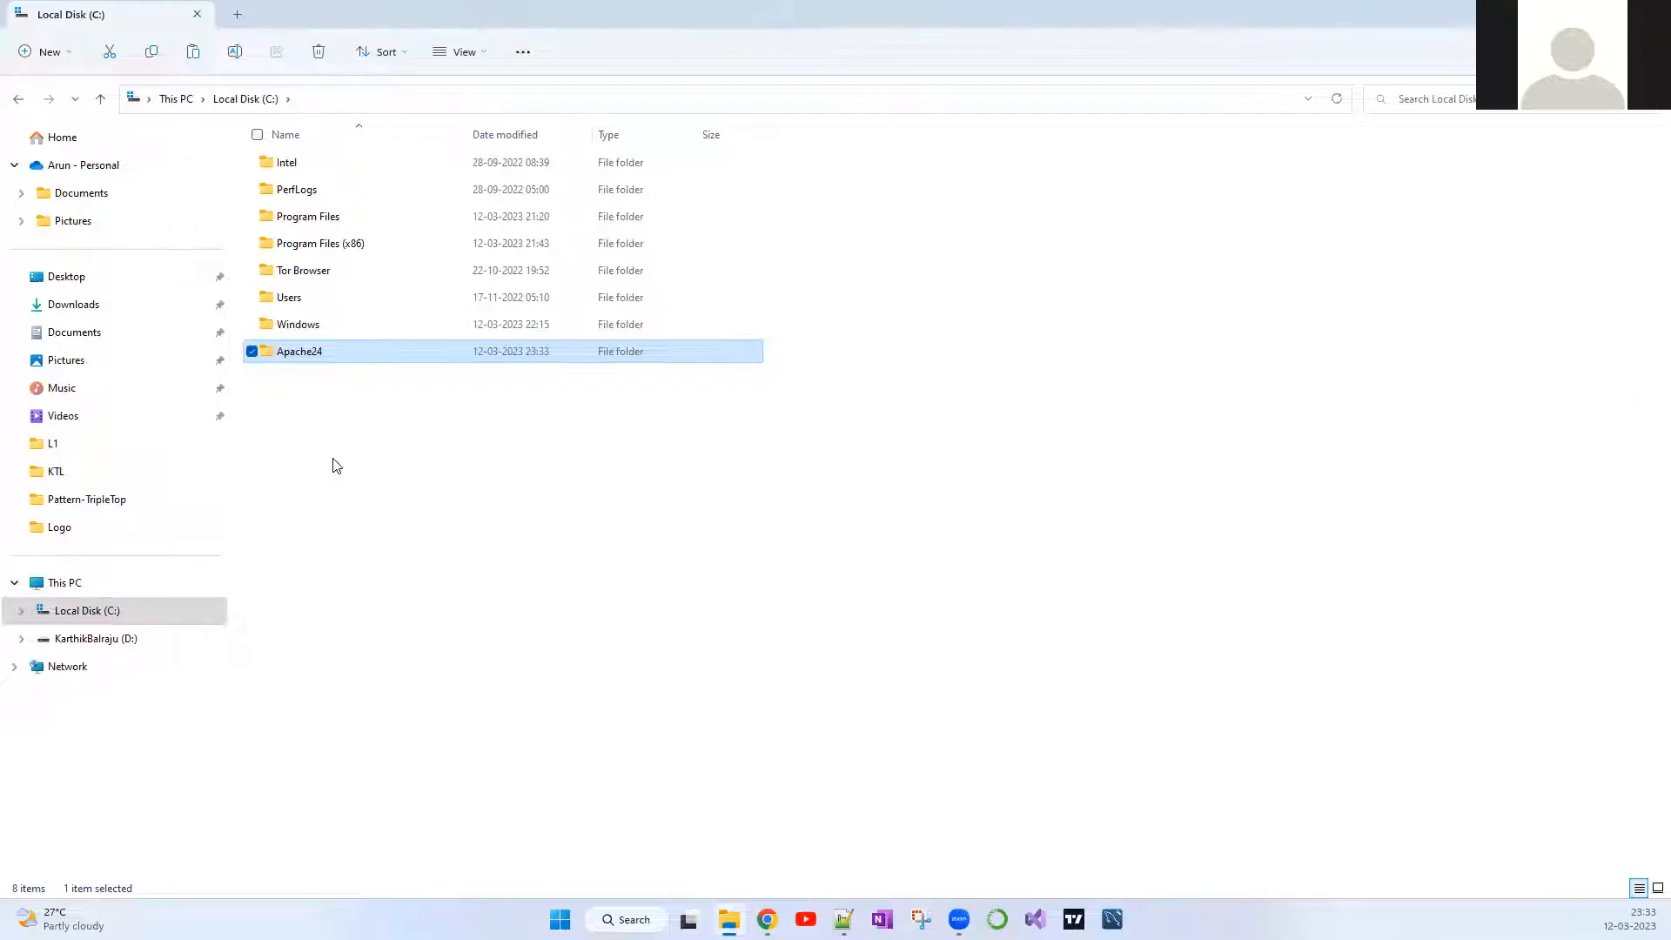
left_click(334, 466)
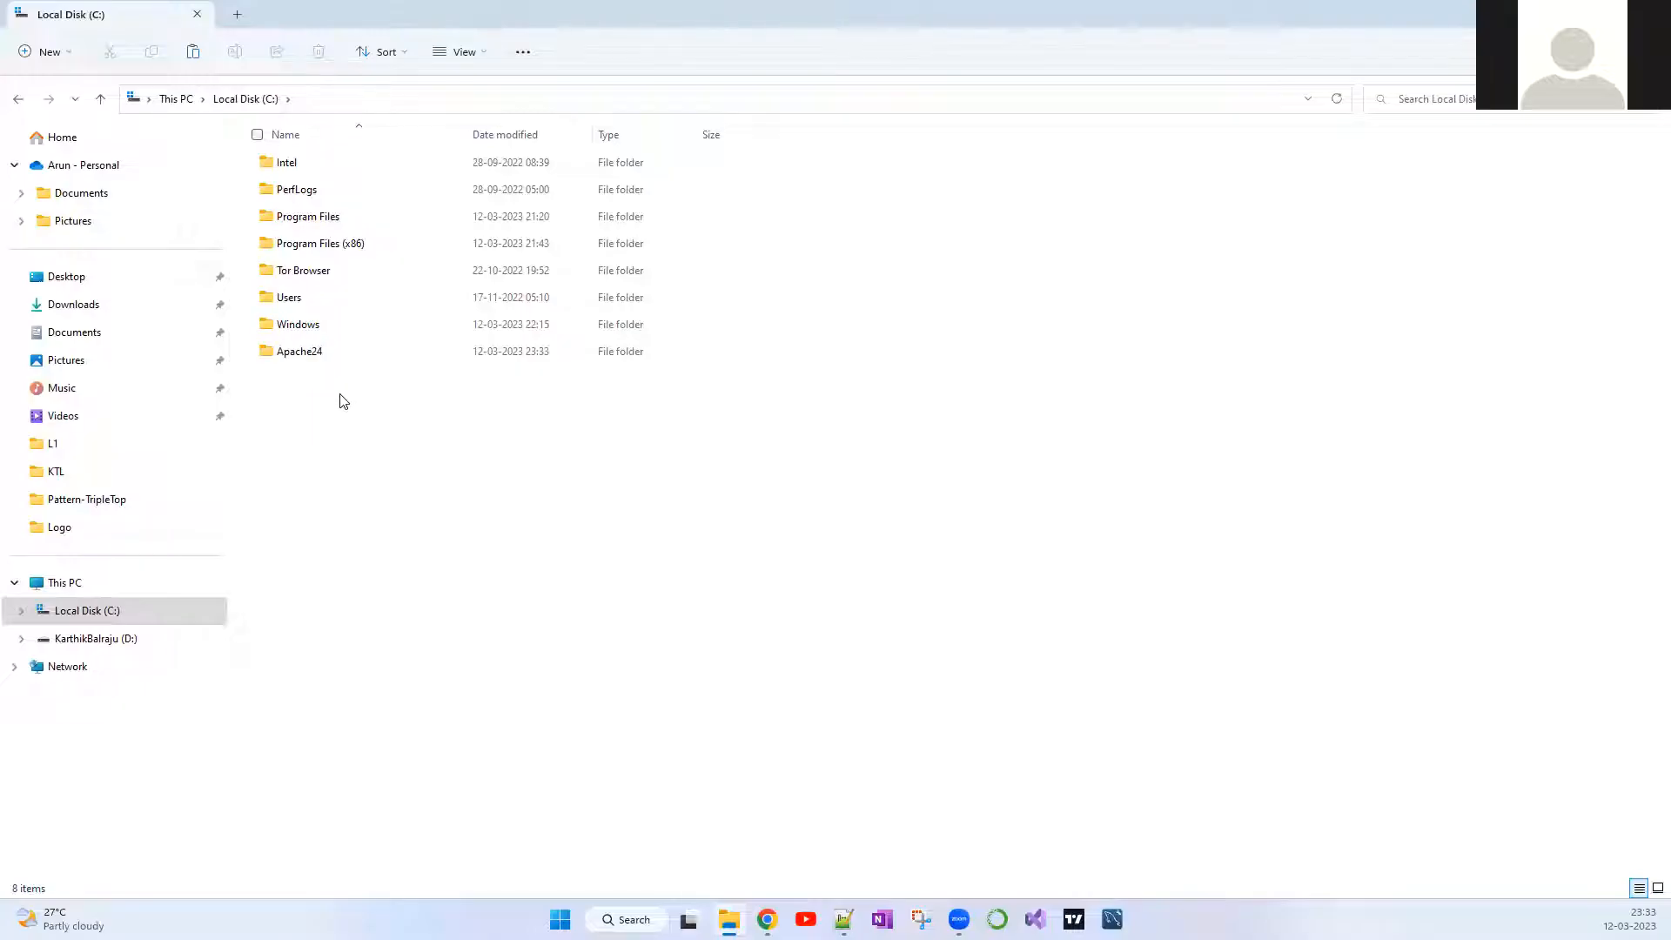
Step: Go into C:\Apache24\bin and search Windows for cmd to find Command Prompt
double_click(297, 352)
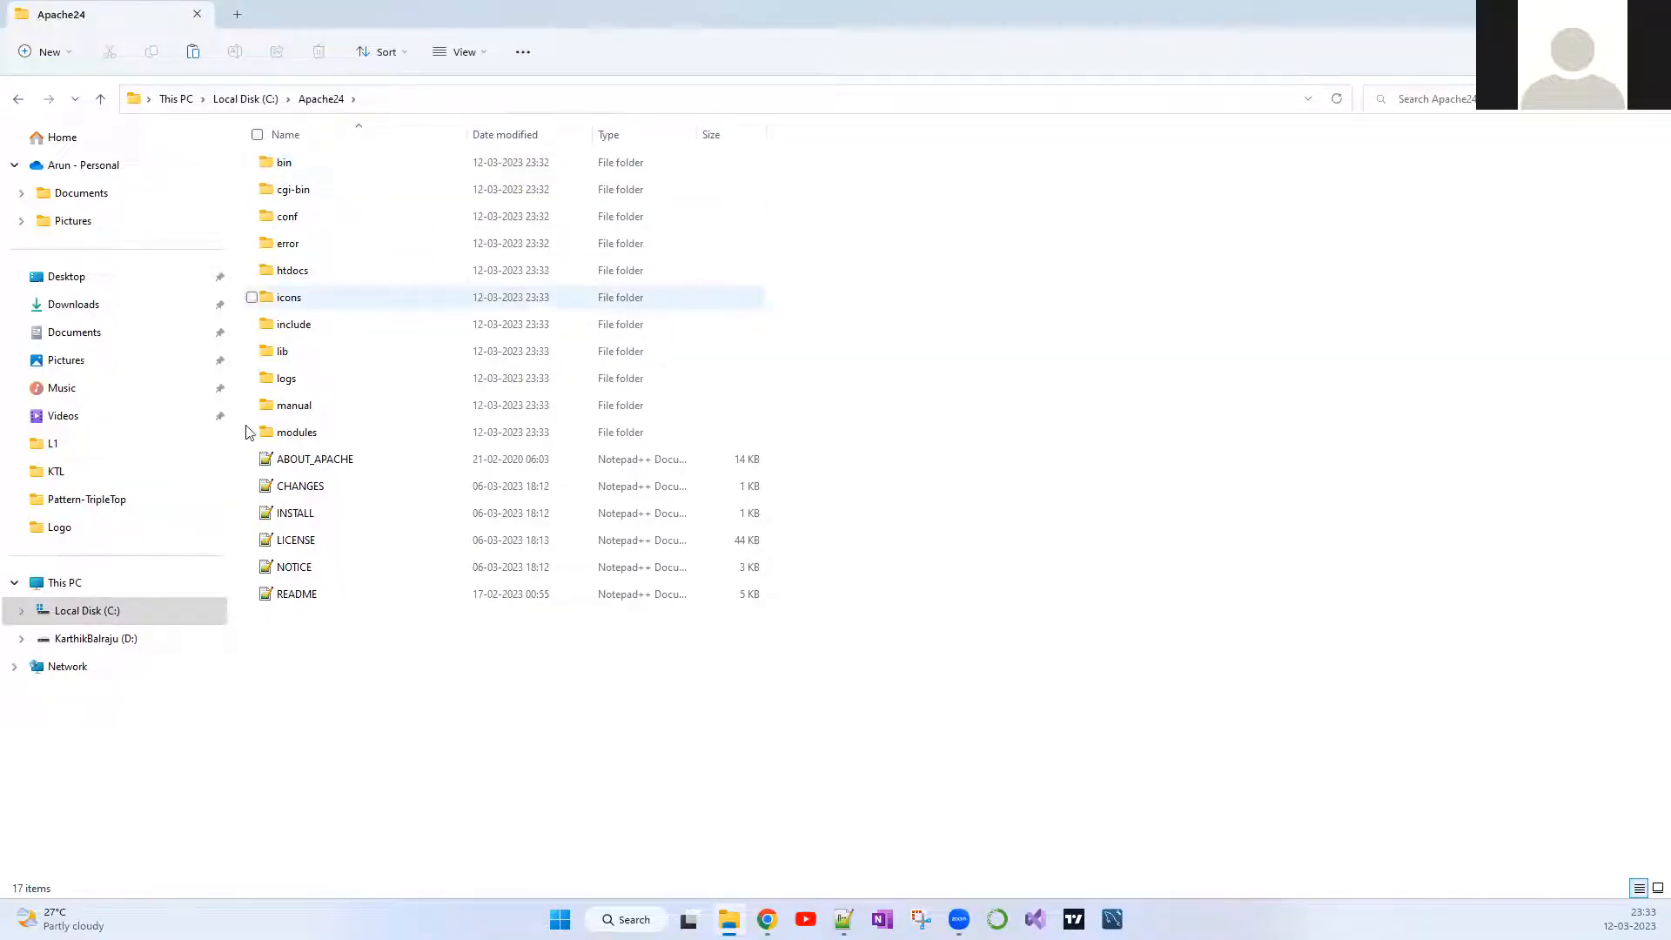
double_click(298, 174)
scroll(330, 509, "down", 1)
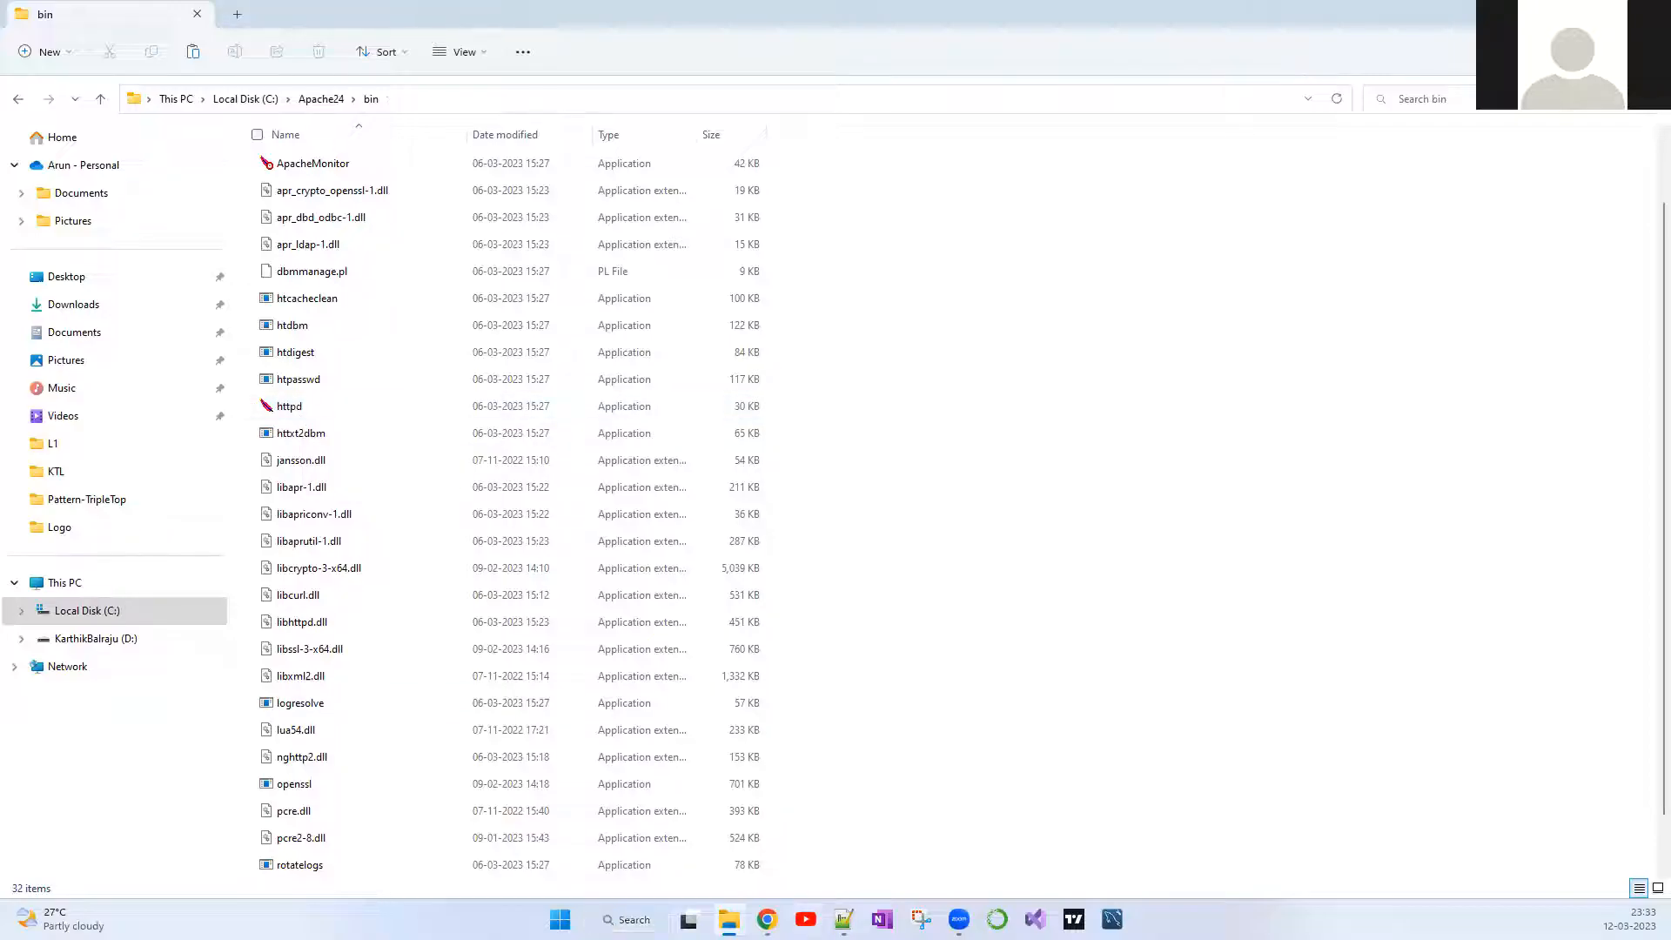
left_click(630, 920)
type("cmd")
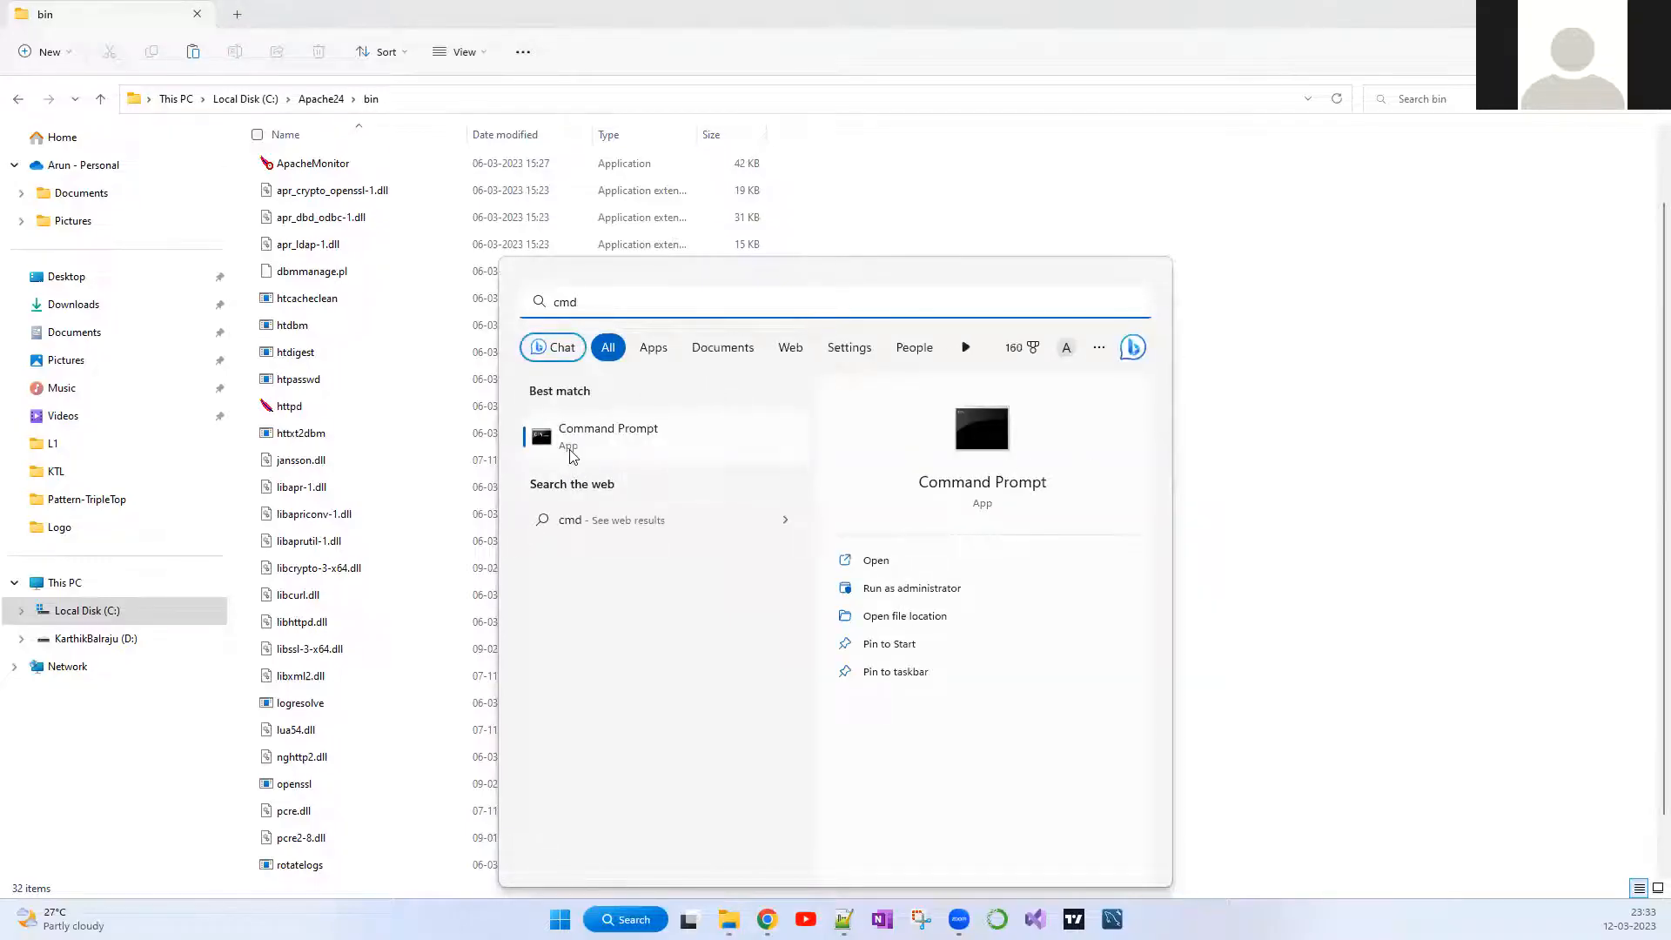
Step: Launch Command Prompt as administrator and position its window below the Explorer listing
right_click(615, 449)
left_click(680, 467)
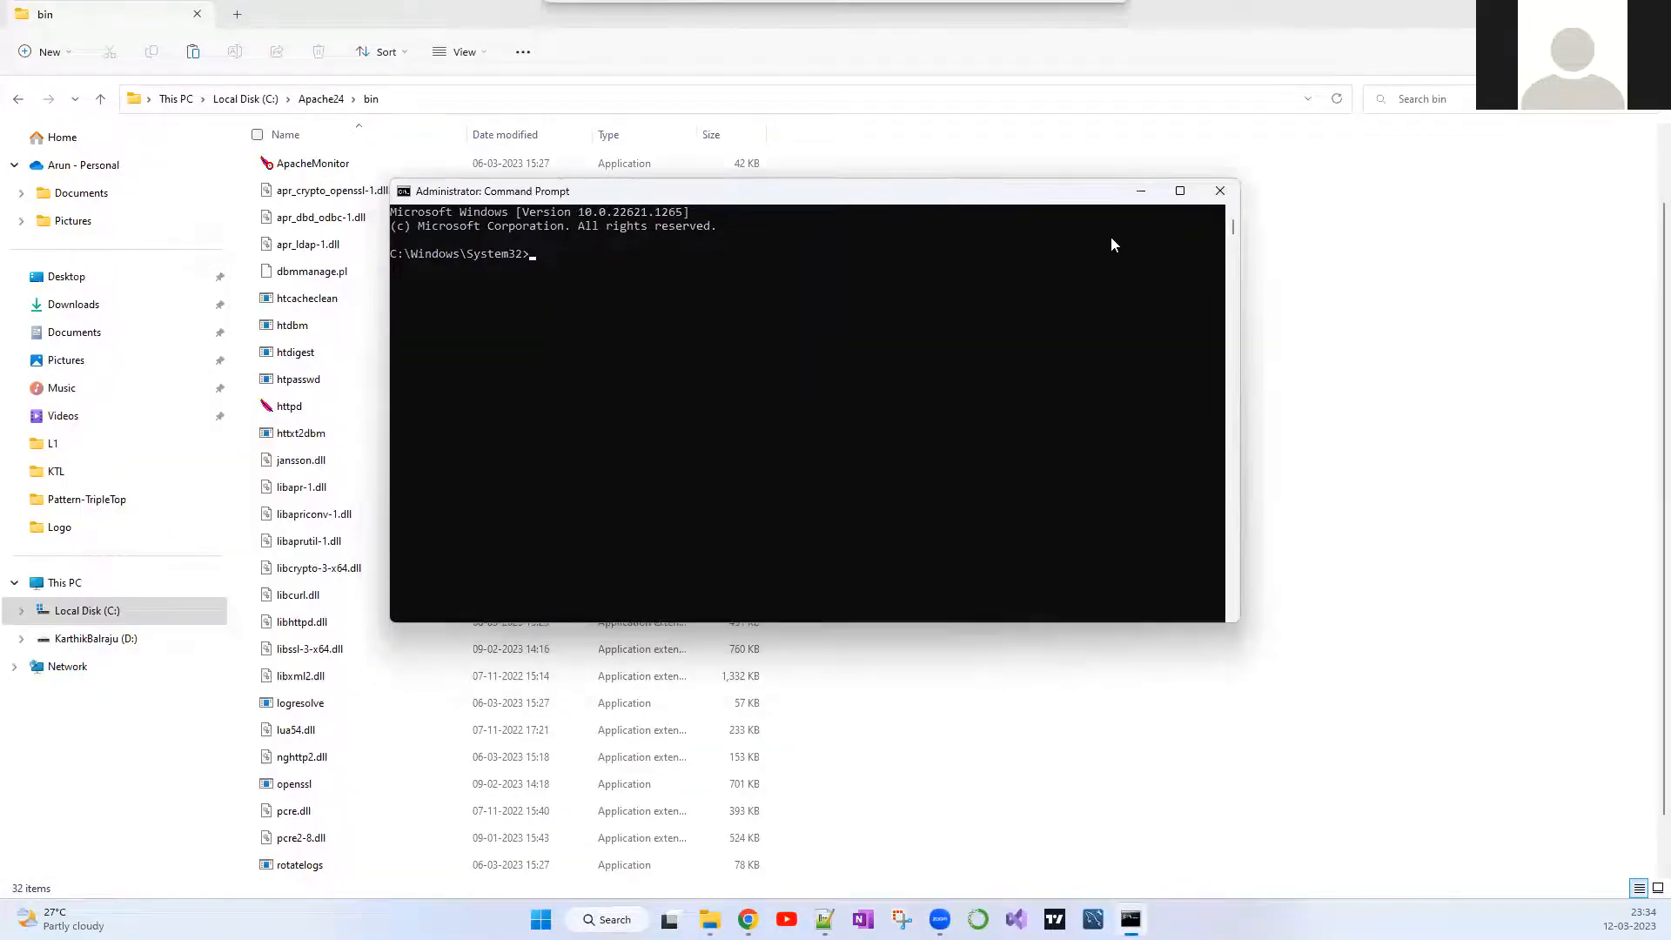
left_click(1179, 190)
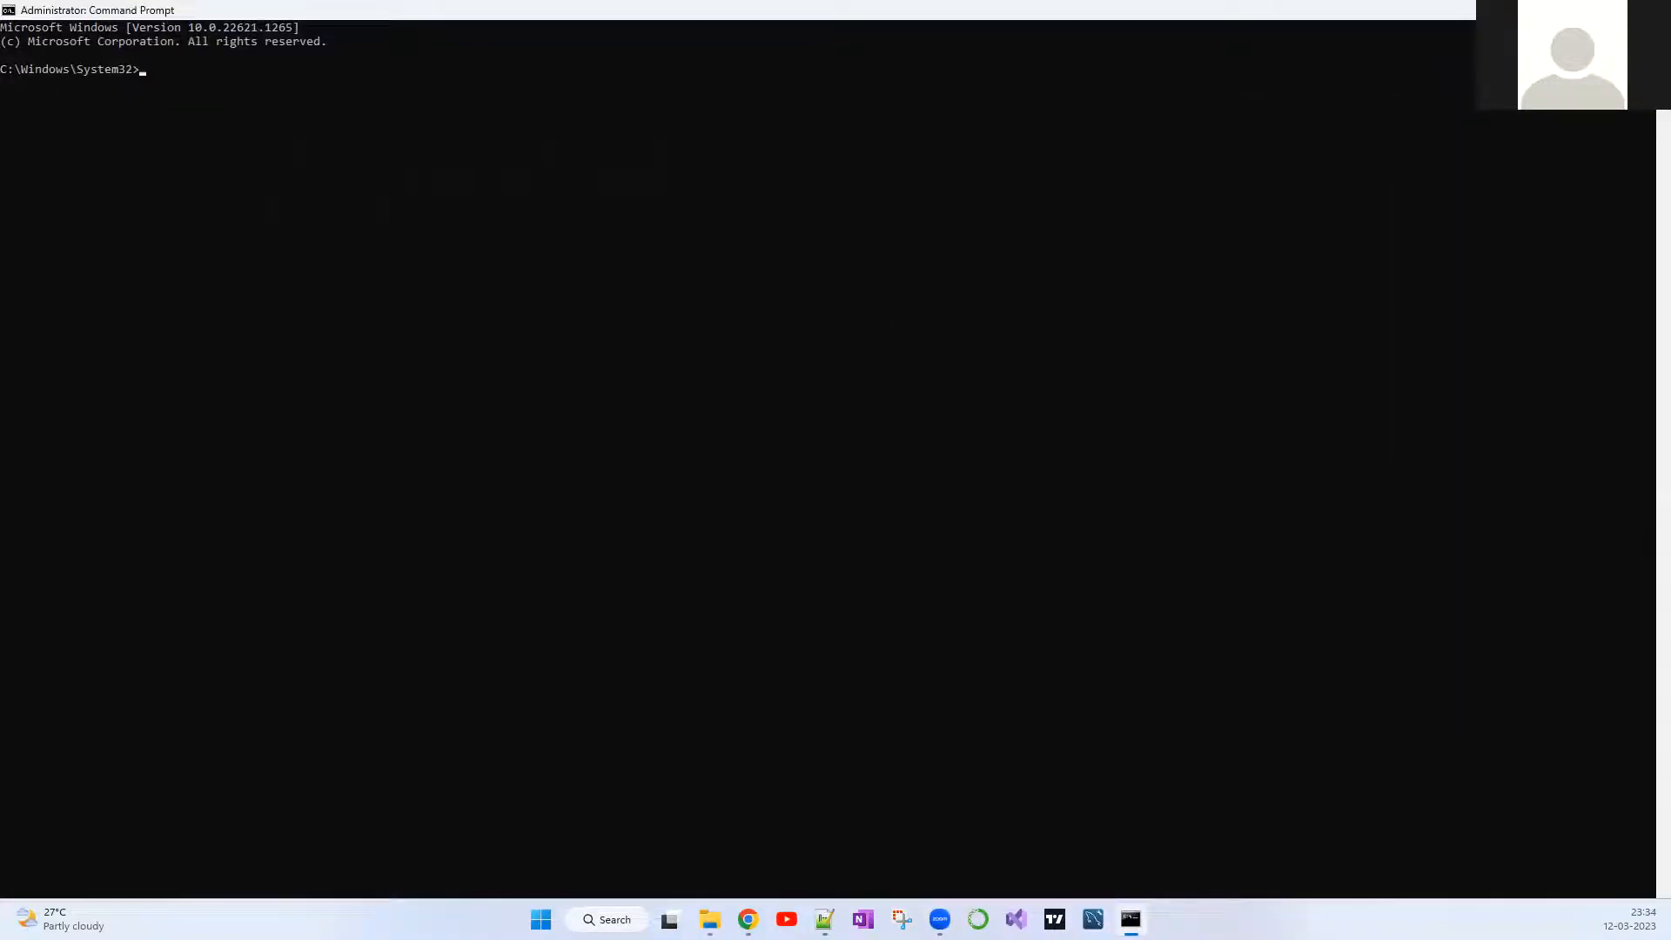
double_click(914, 10)
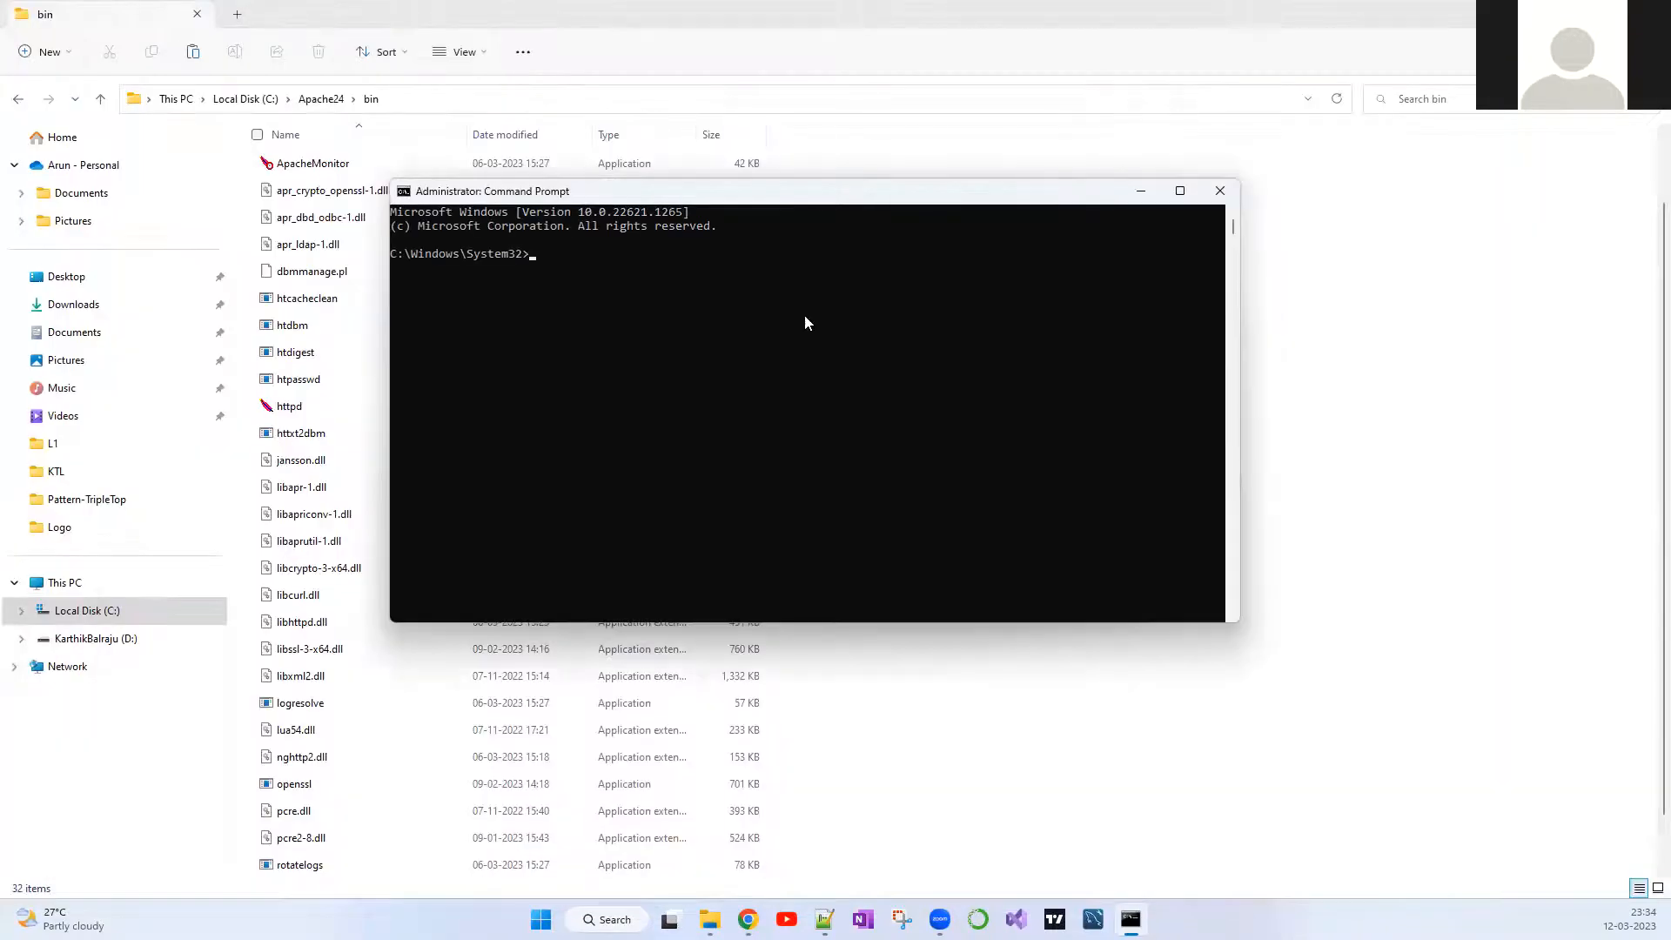
mouse_move(809, 184)
left_mouse_down()
mouse_move(784, 383)
mouse_move(844, 499)
left_mouse_up()
Step: Copy the bin path from Explorer, cd to C:\Apache24\bin, and enter httpd -k install without running it
left_click(370, 416)
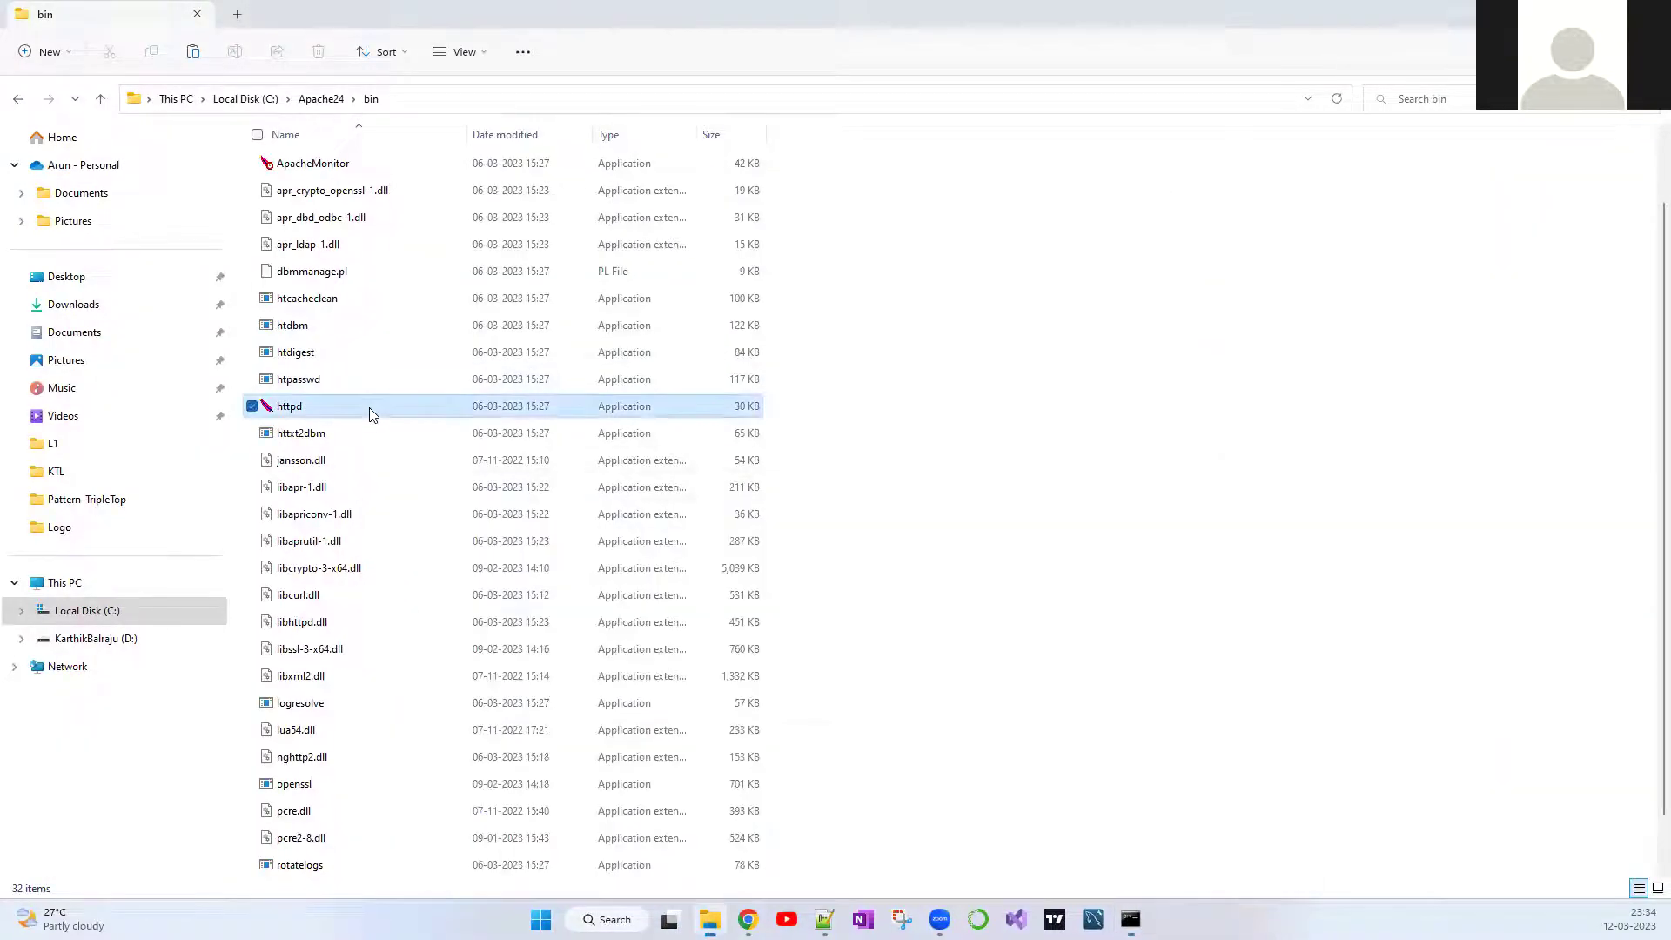
left_click(411, 100)
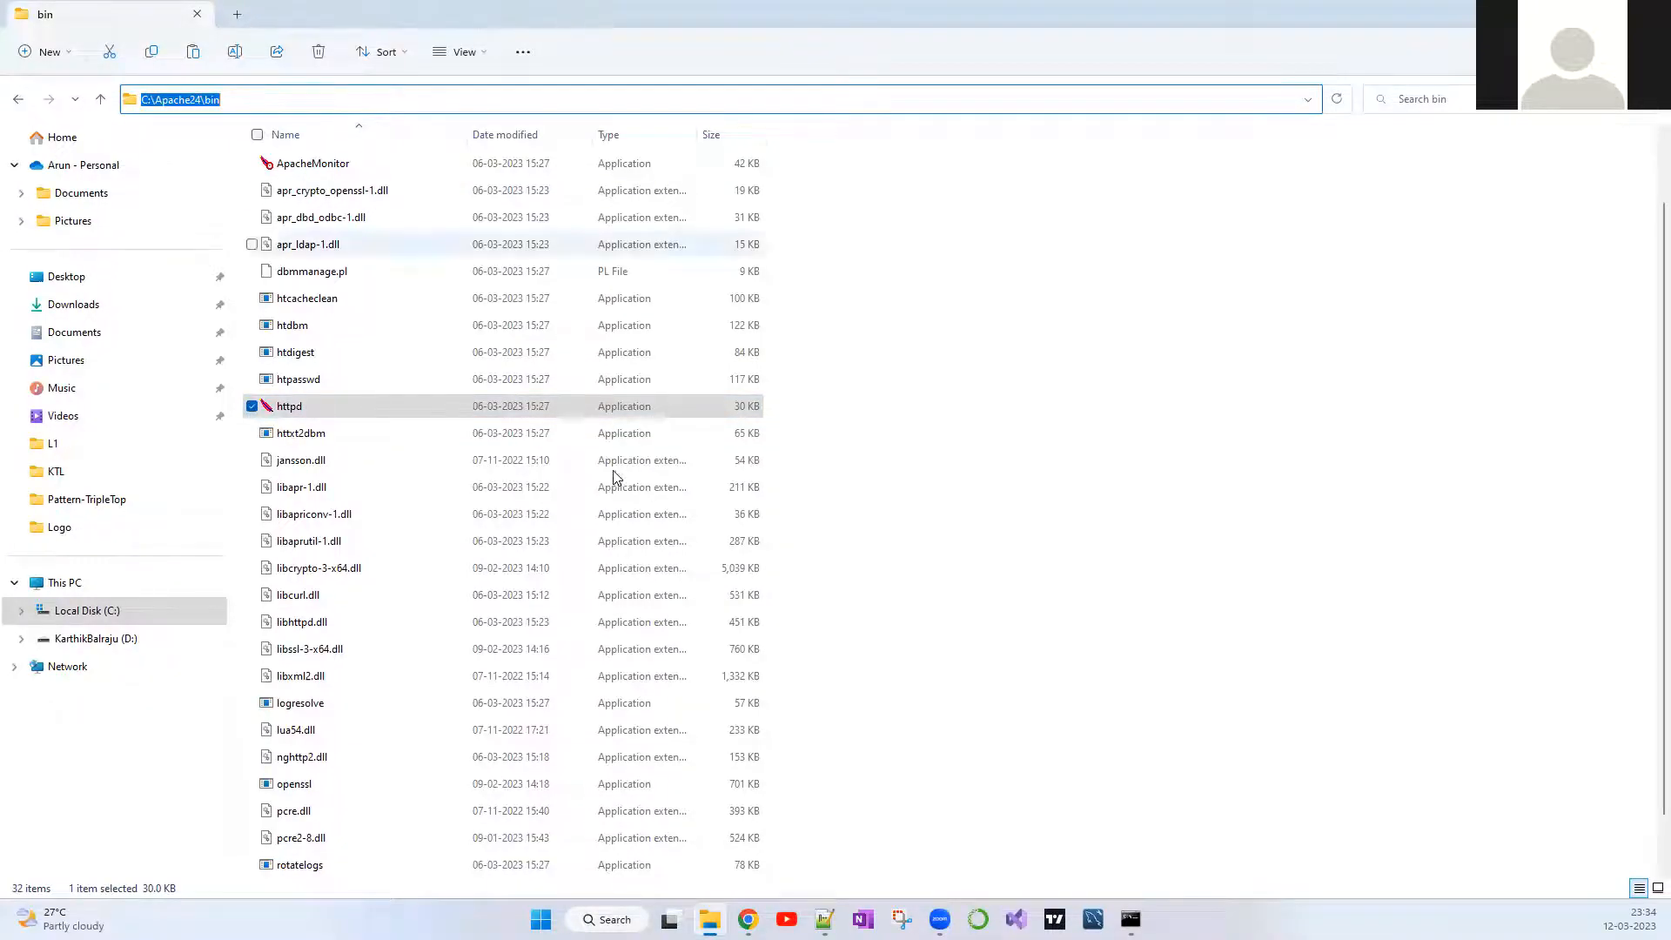
key("alt+Tab")
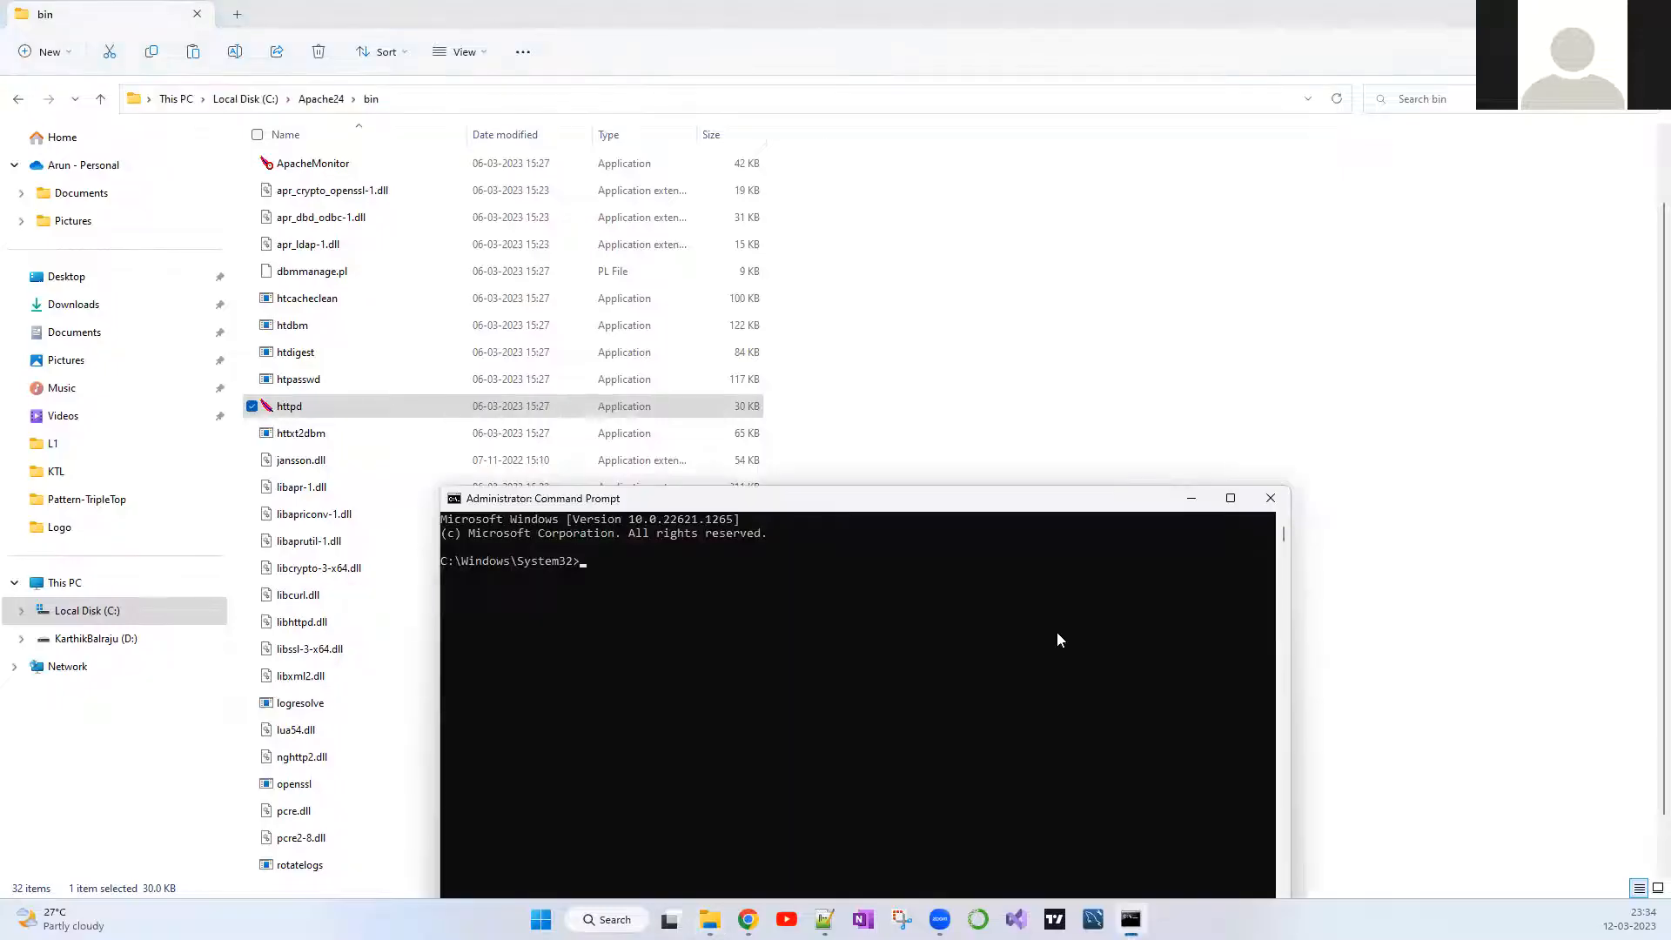
type("cd")
type("C:\\Apache24\\bin")
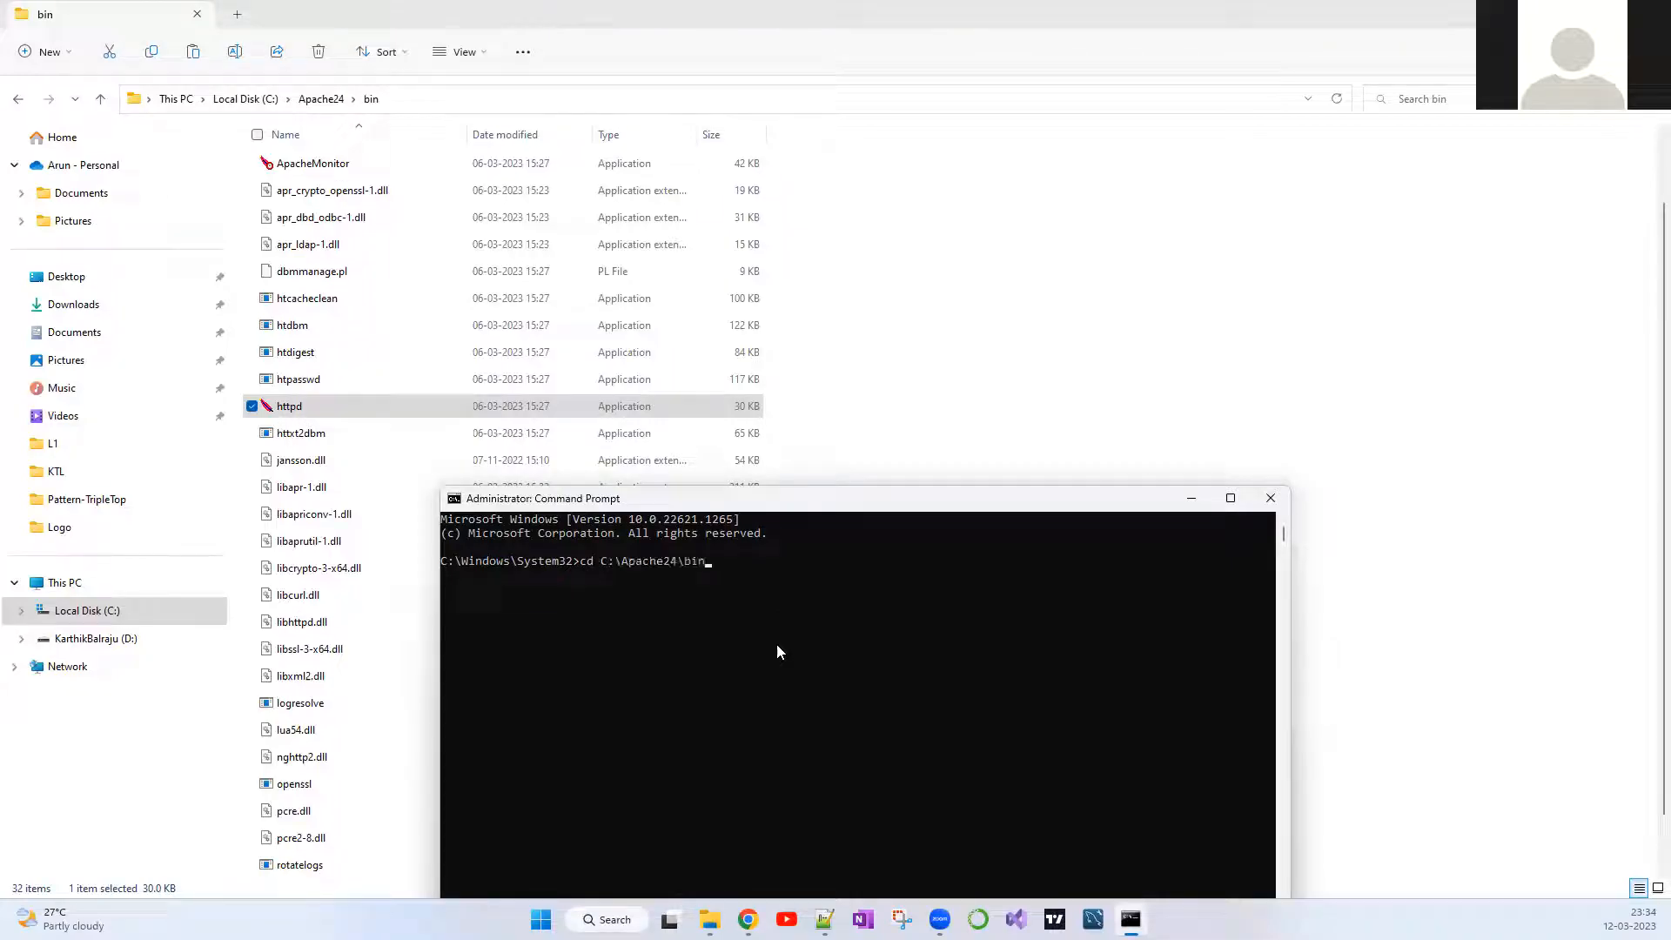
key("Return")
type("httpd -k ")
type("u")
key("BackSpace")
type("install")
key("super+s")
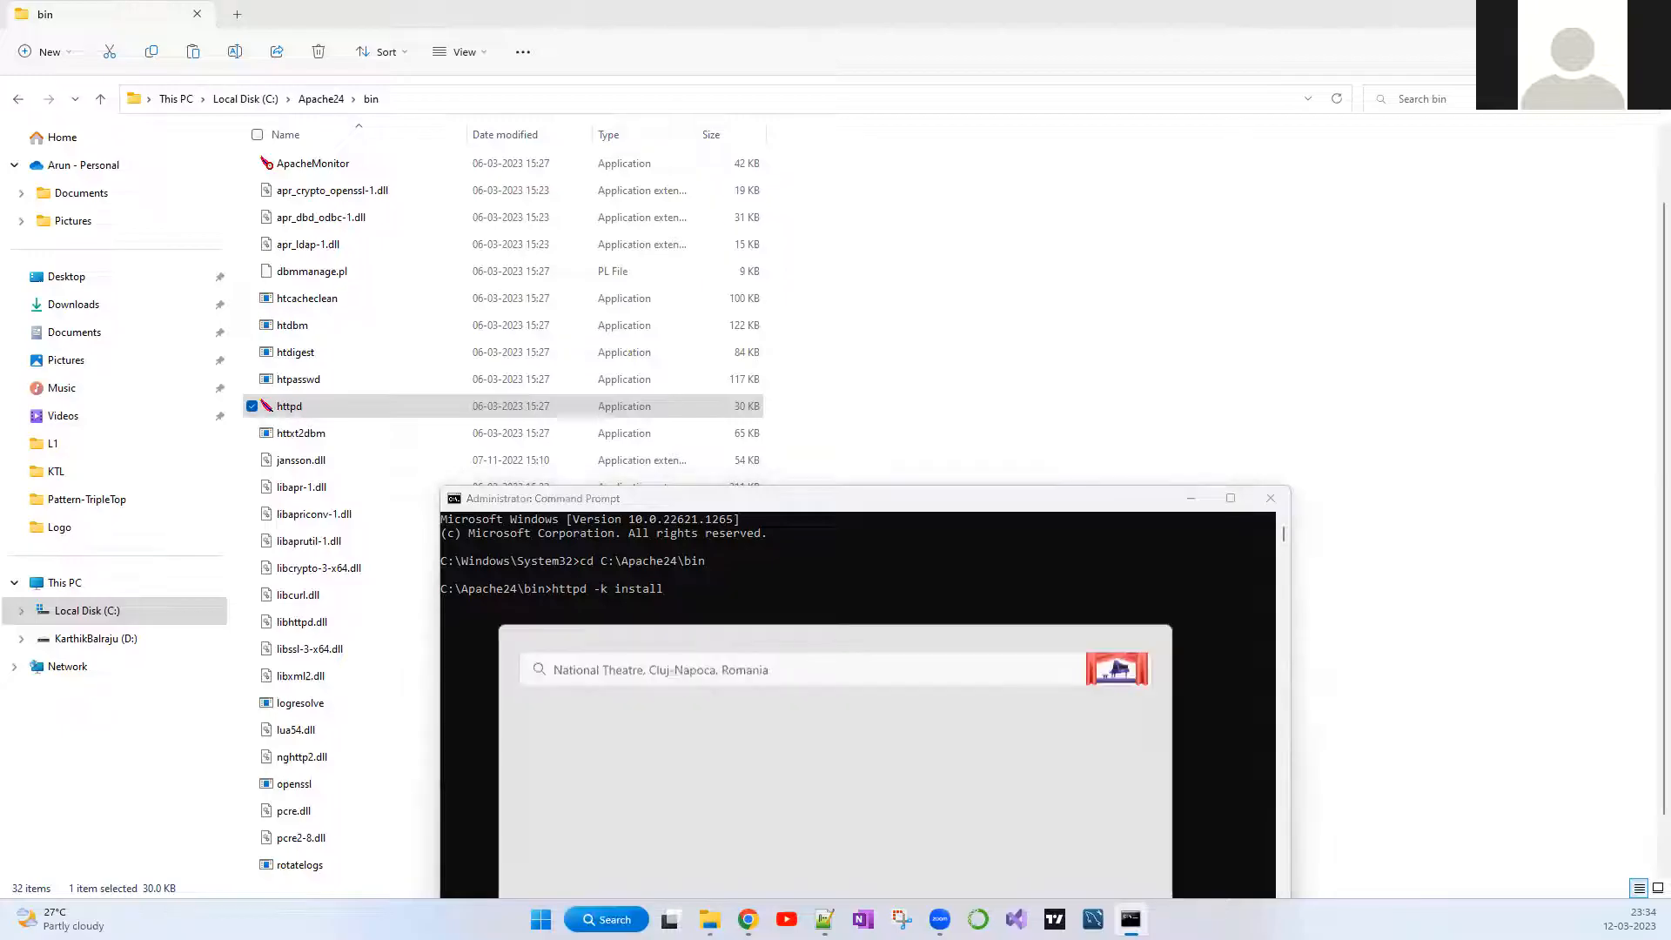
type("services")
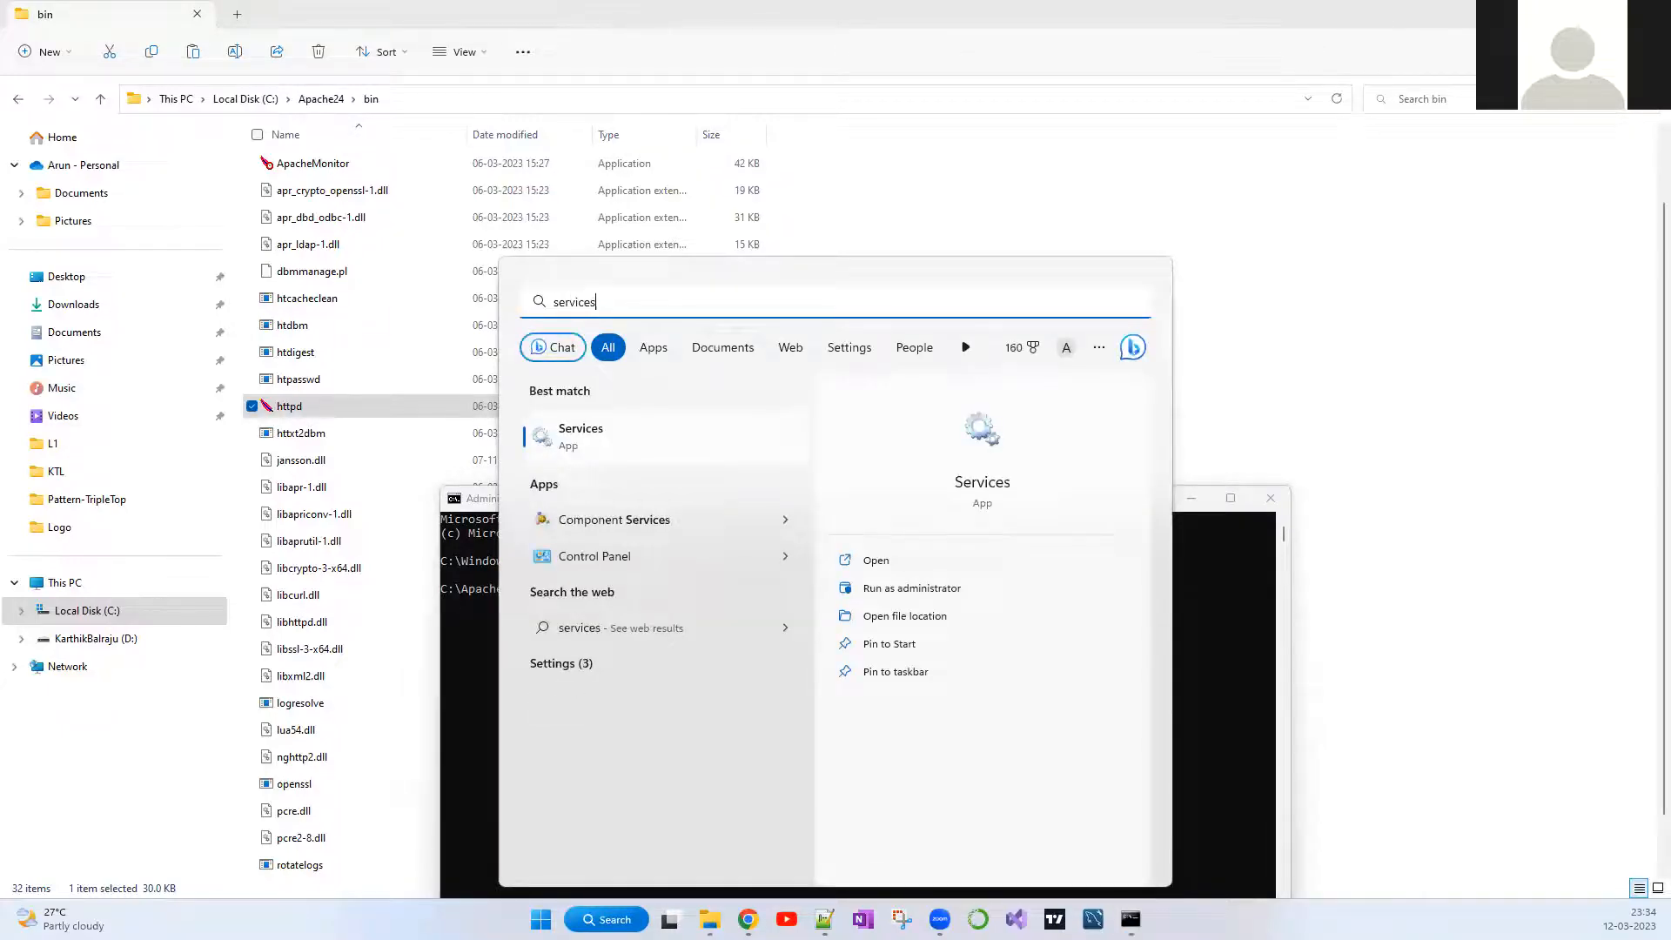
key("Return")
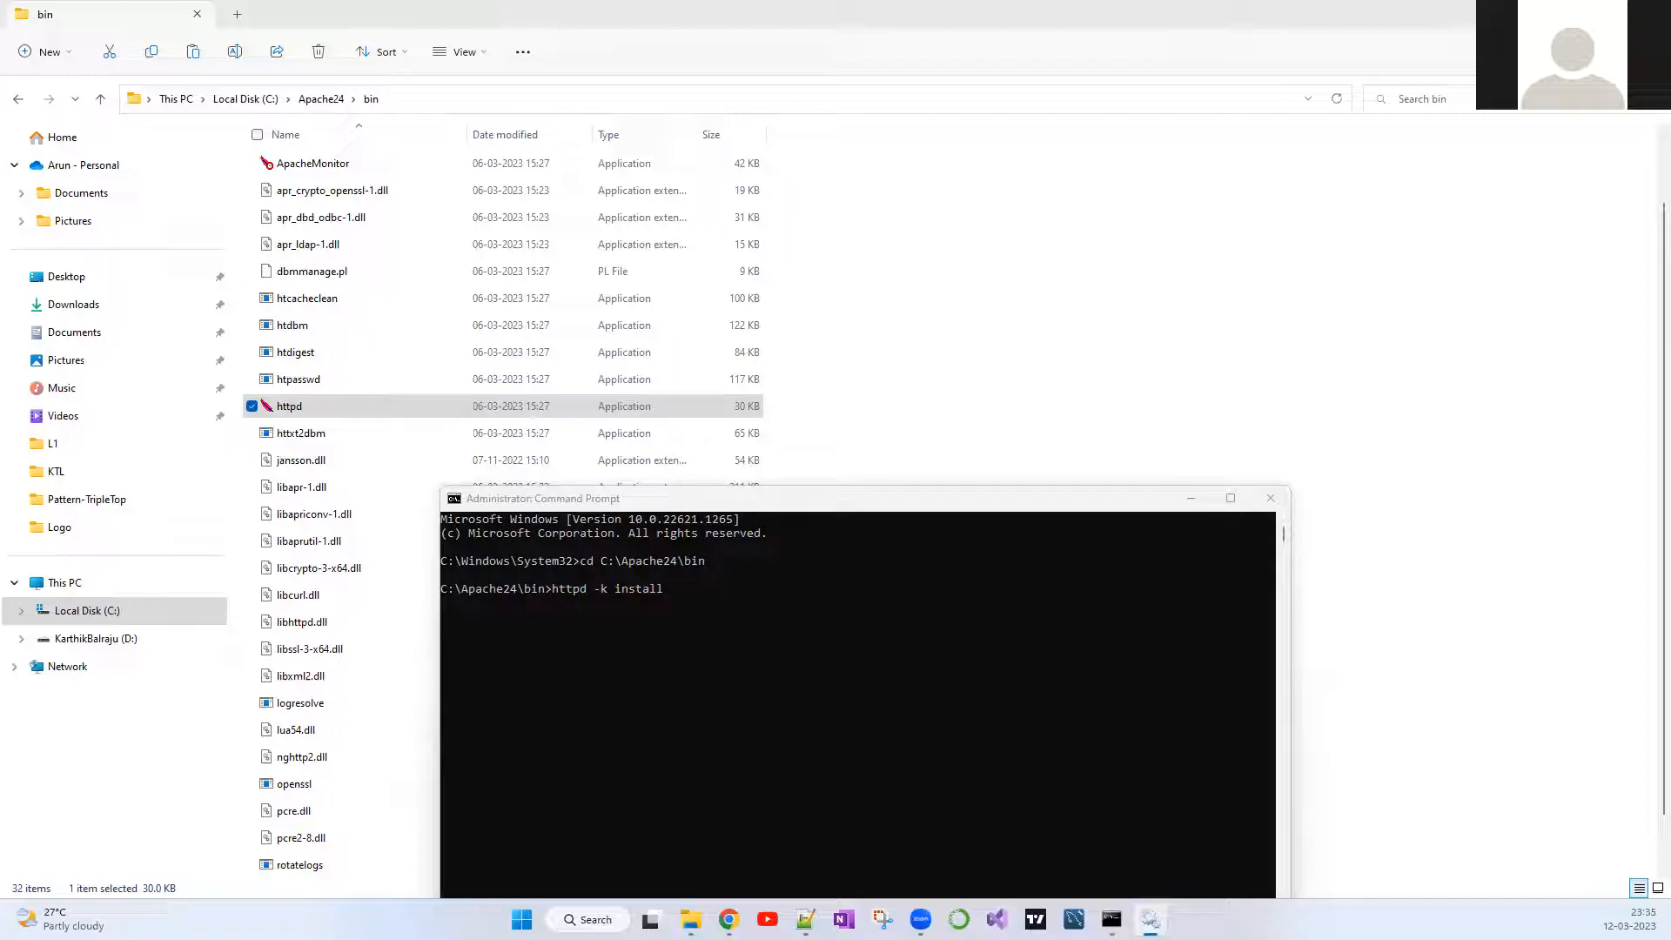
left_click(1258, 288)
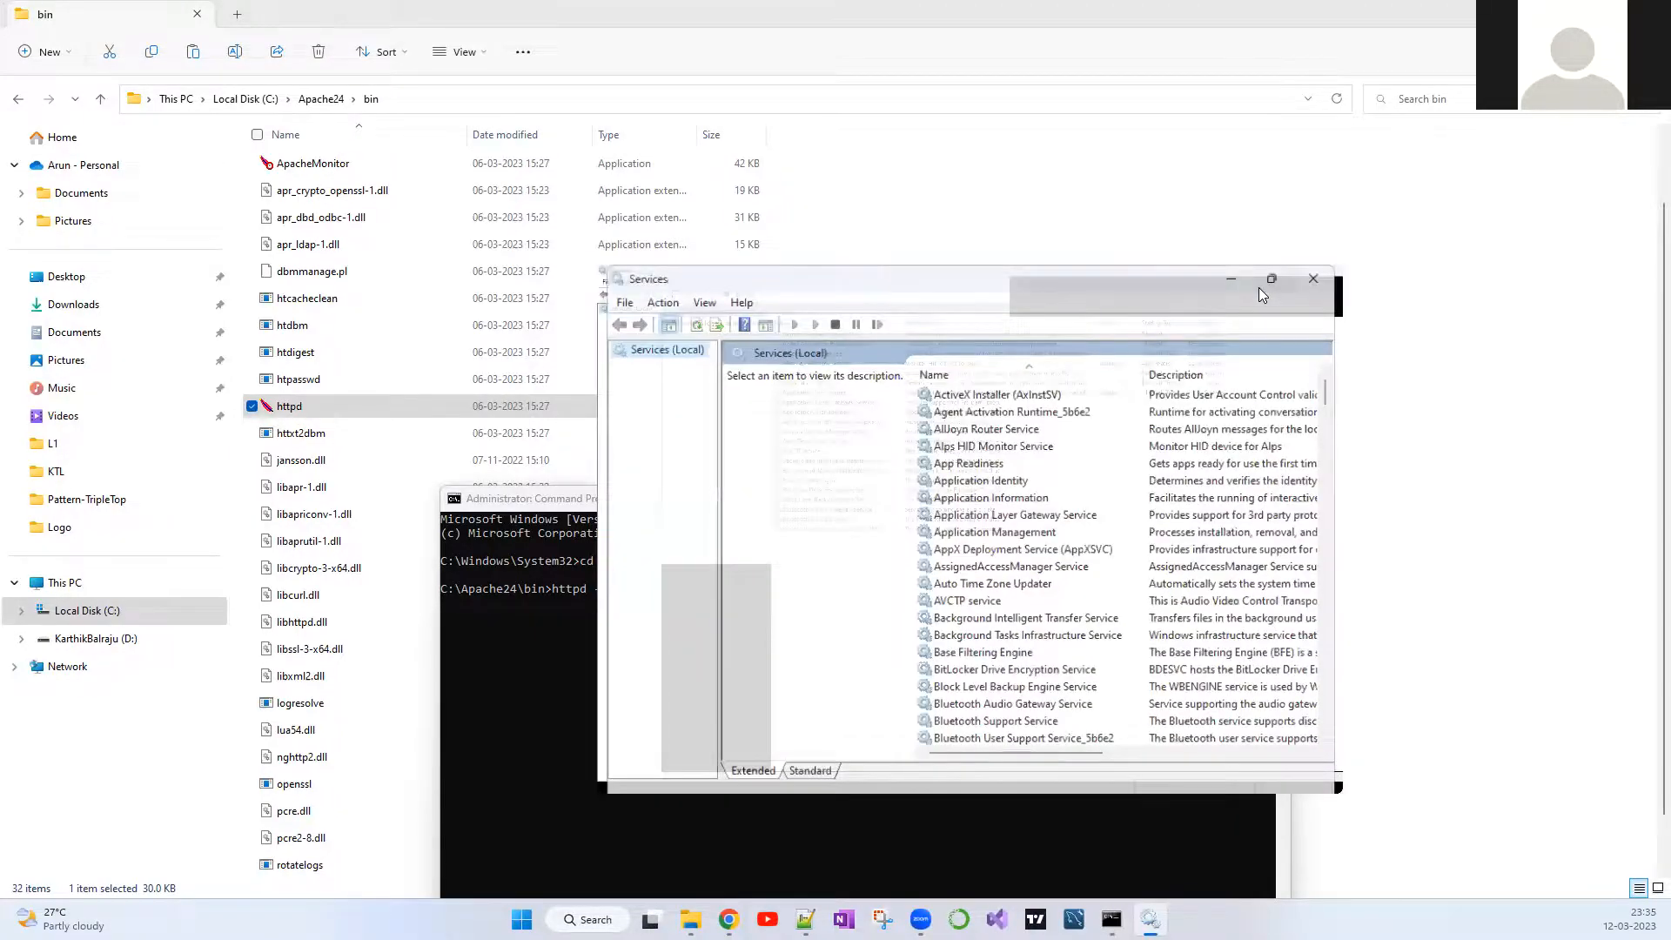
left_click(1258, 287)
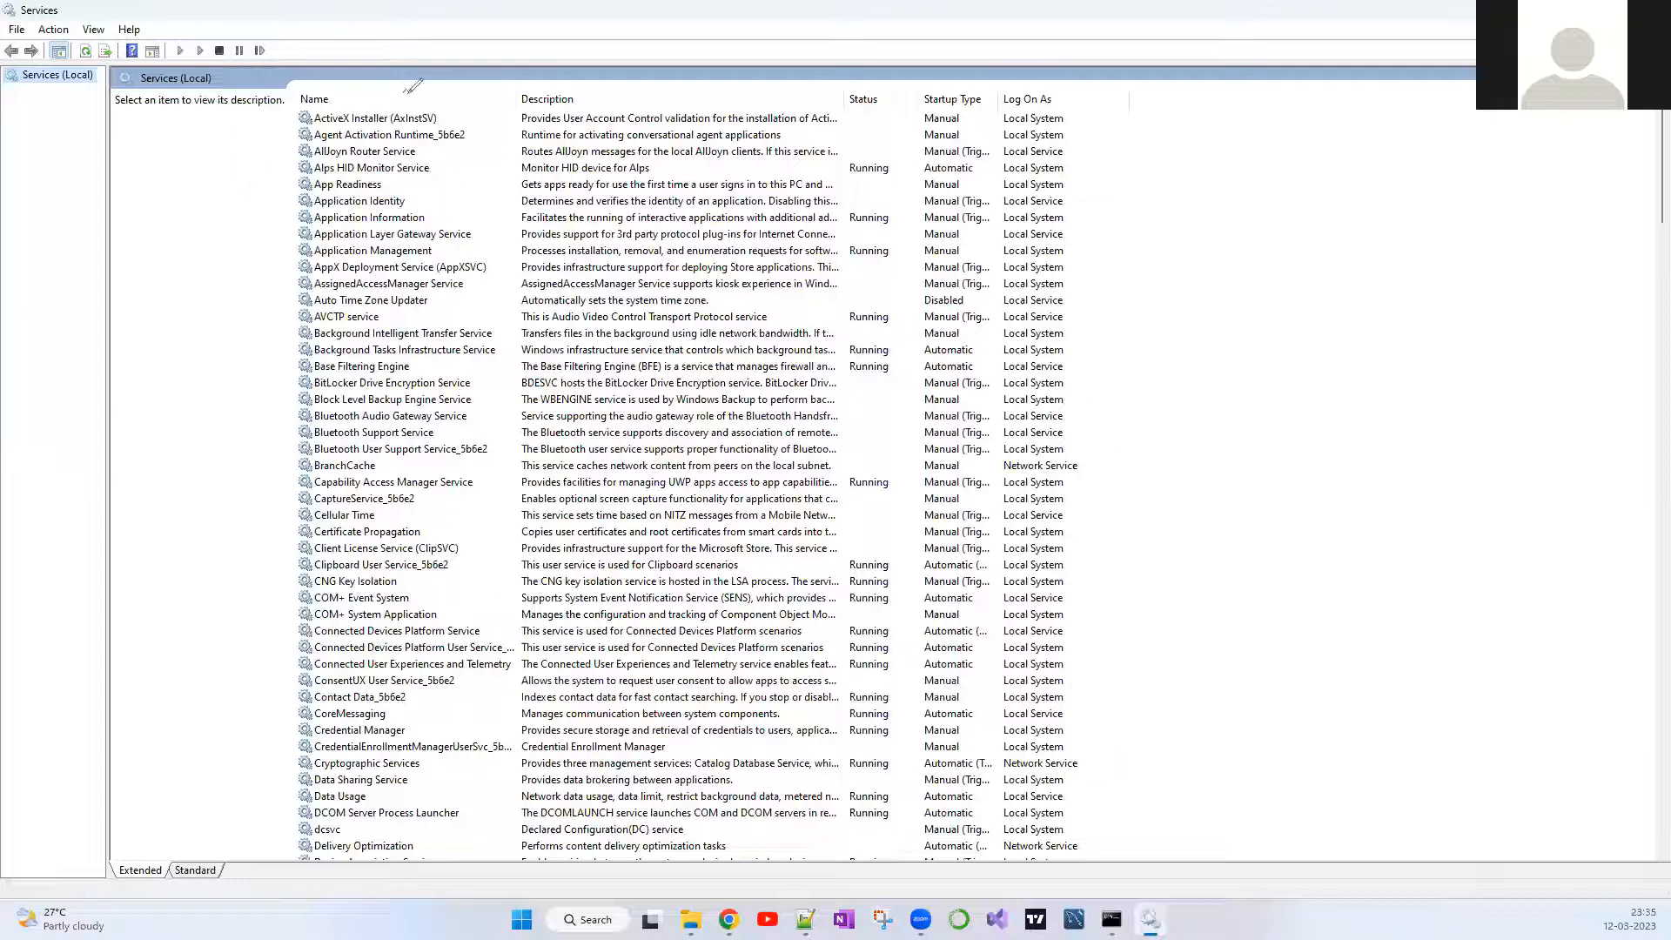
left_click_drag(401, 80, 392, 77)
mouse_move(174, 190)
left_mouse_down()
mouse_move(261, 154)
mouse_move(264, 173)
left_mouse_up()
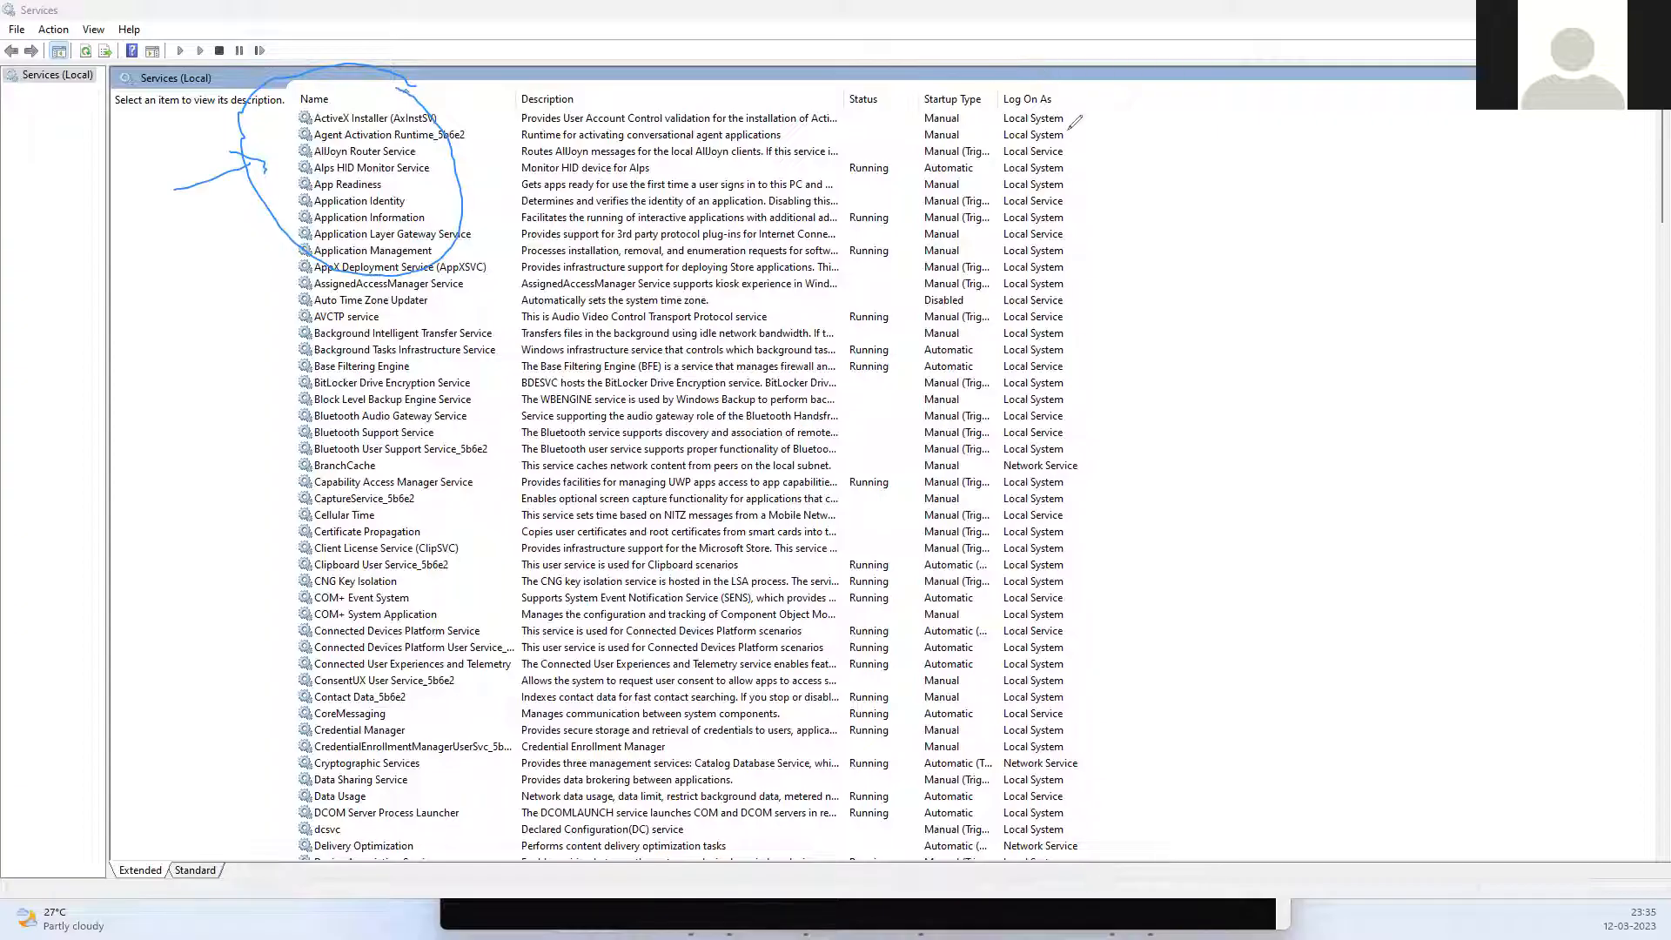
key("Escape")
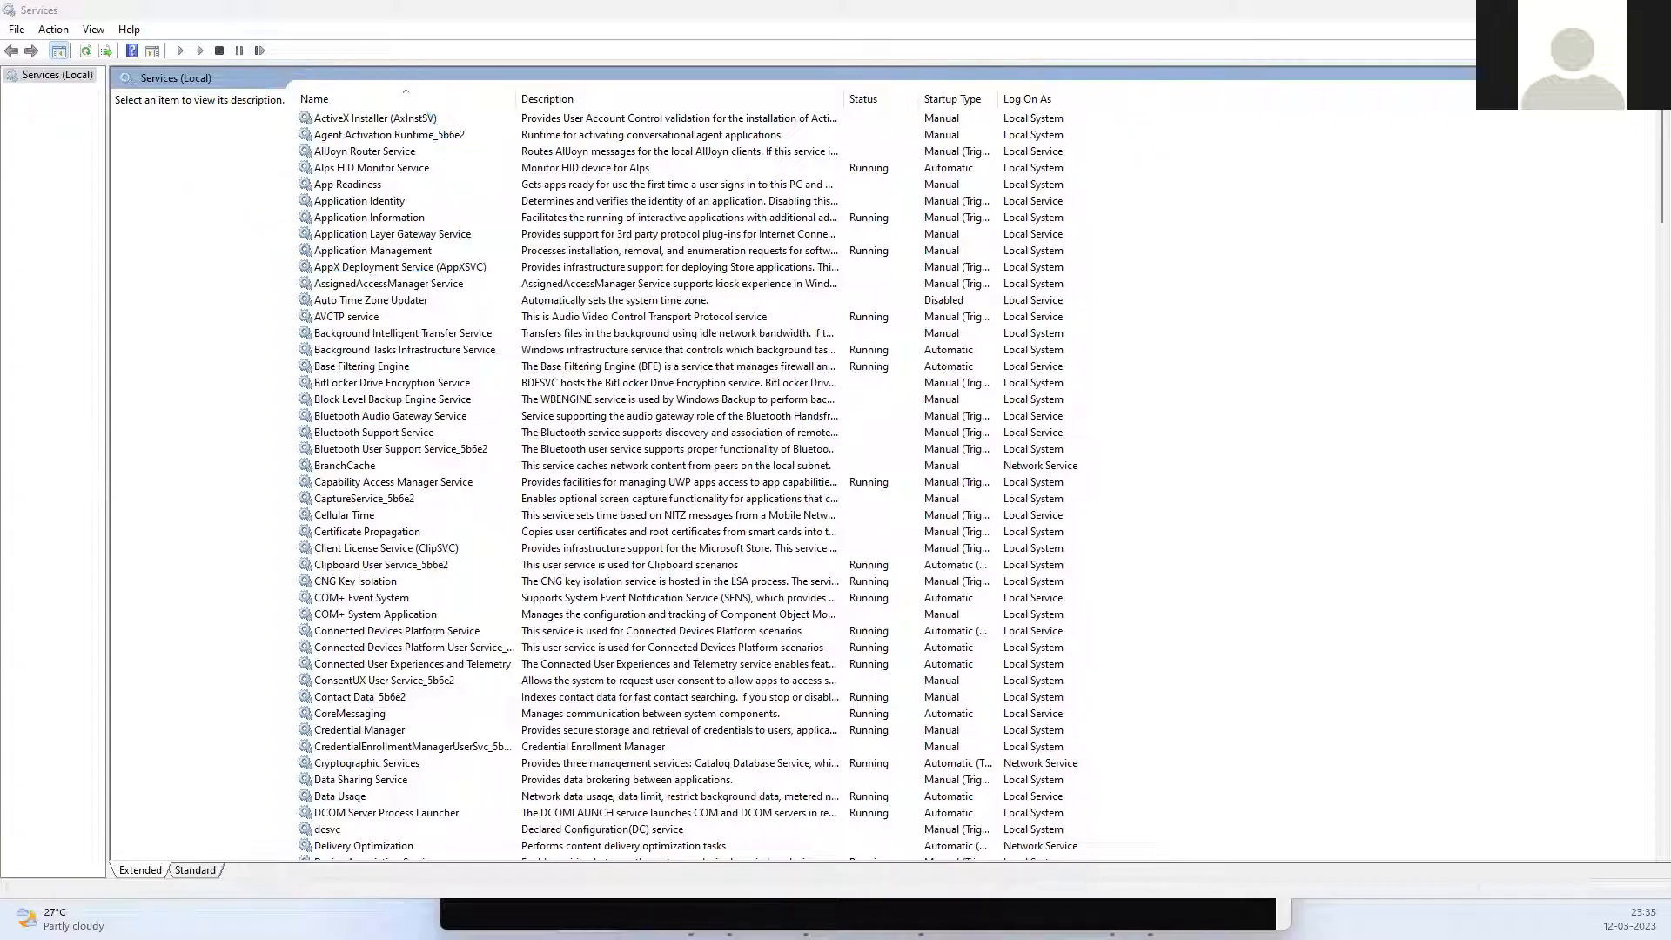
Step: Run httpd -k install, confirm 'Apache2.4 service is successfully installed', and close the console
key("alt+Tab")
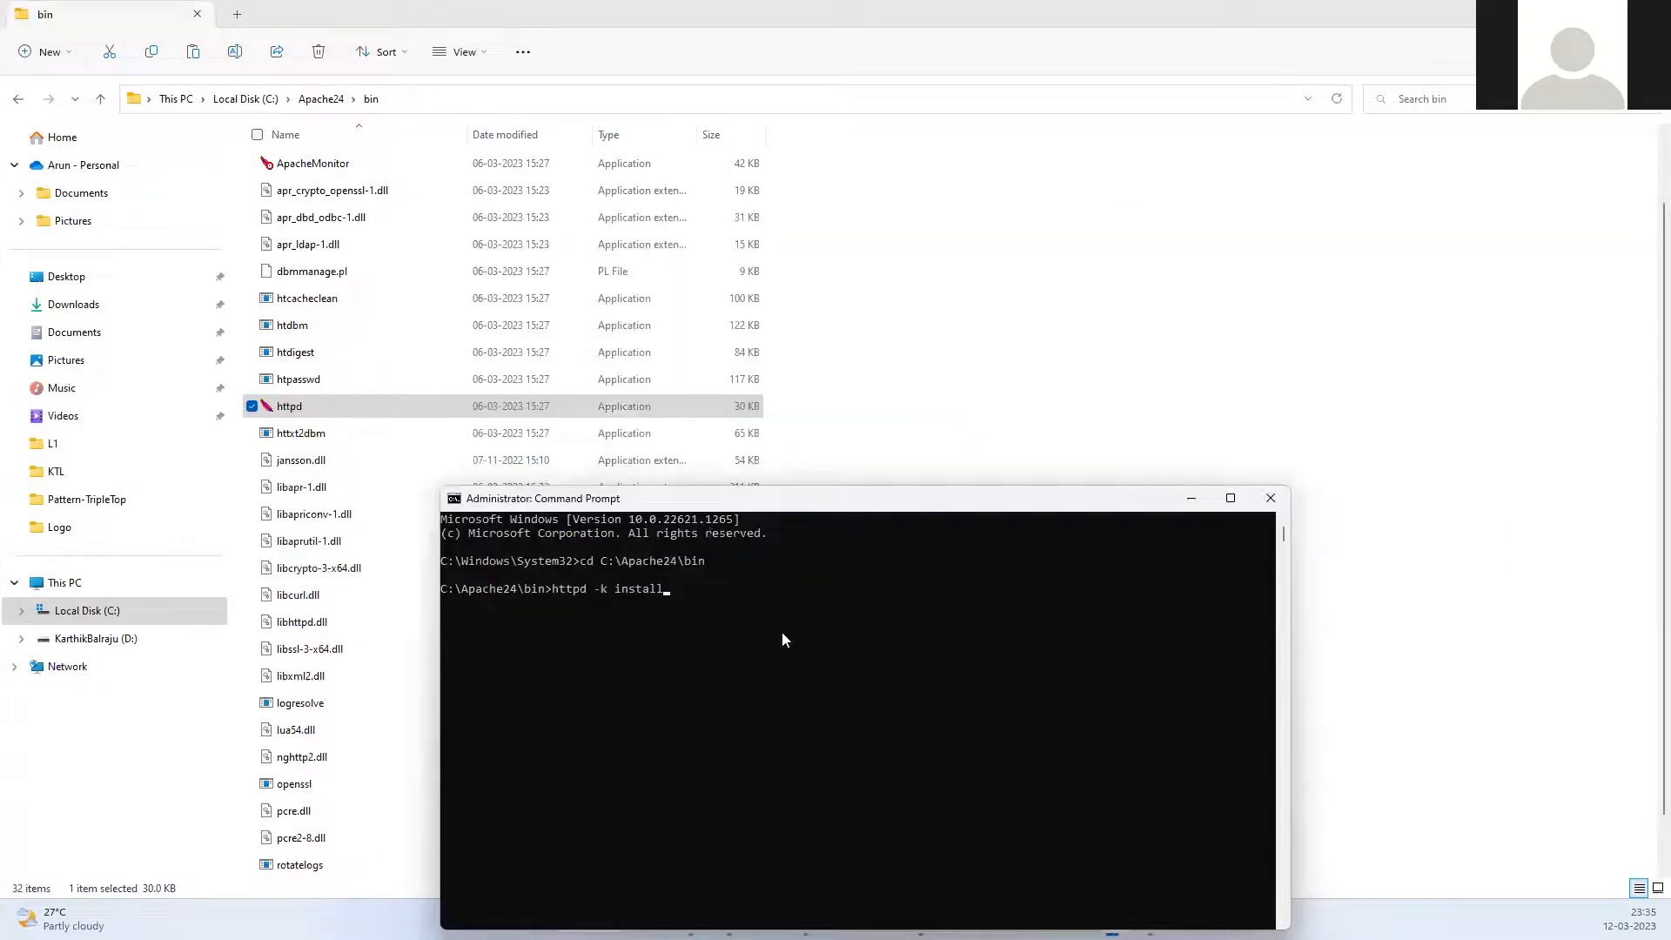
key("Return")
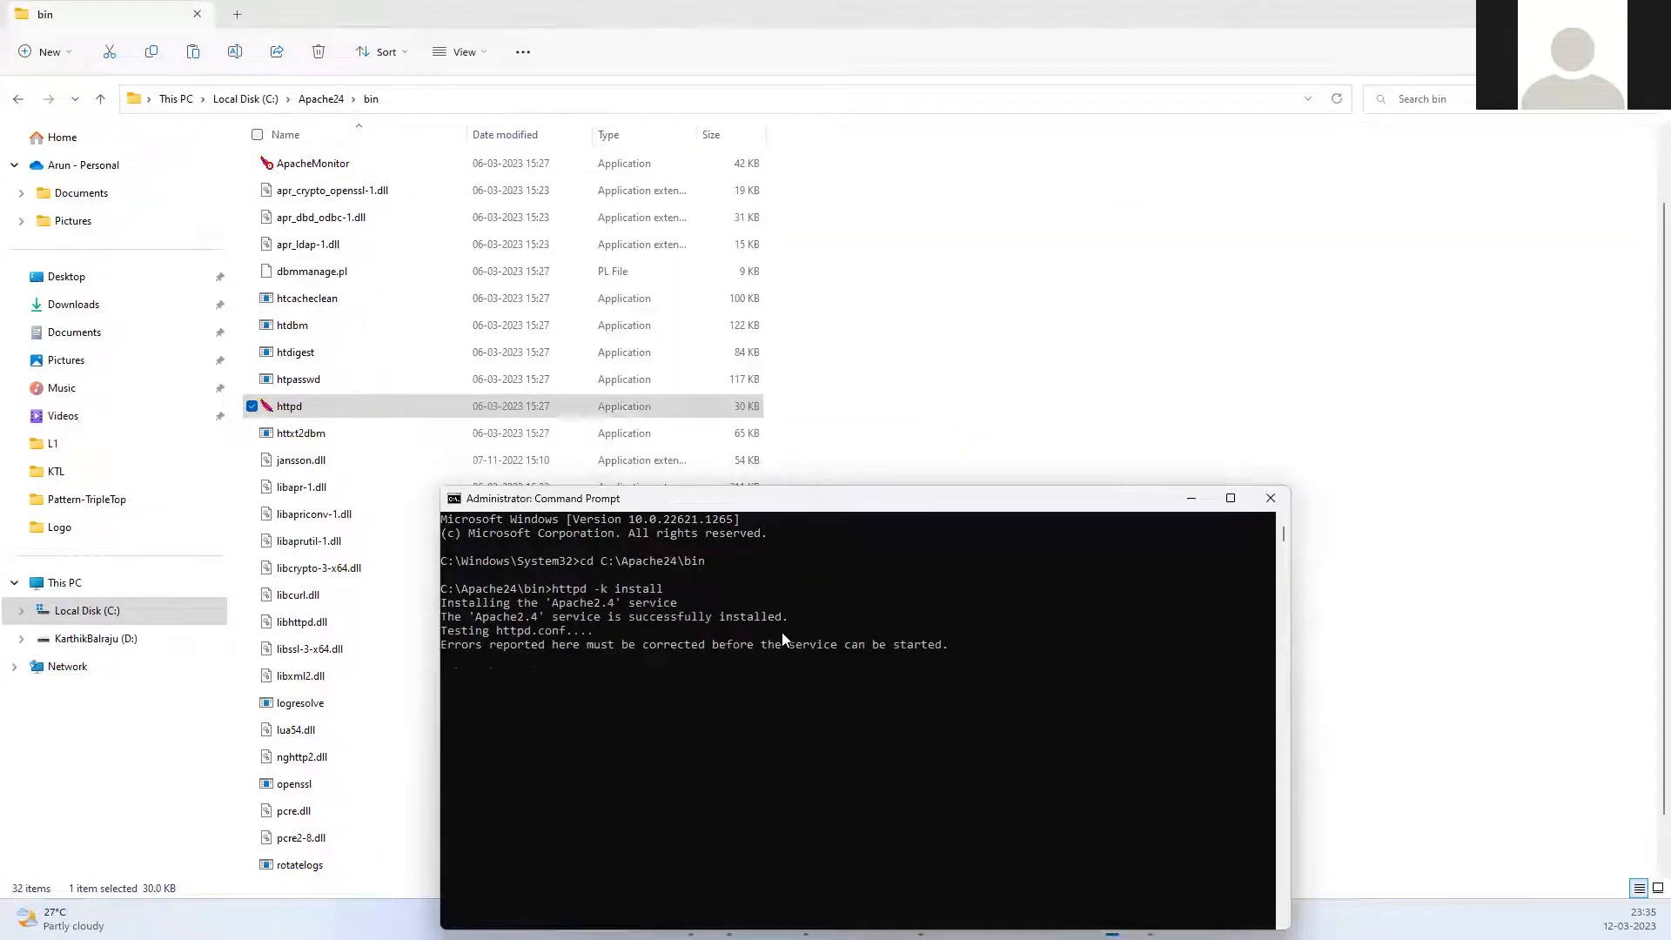
left_click_drag(680, 603, 440, 604)
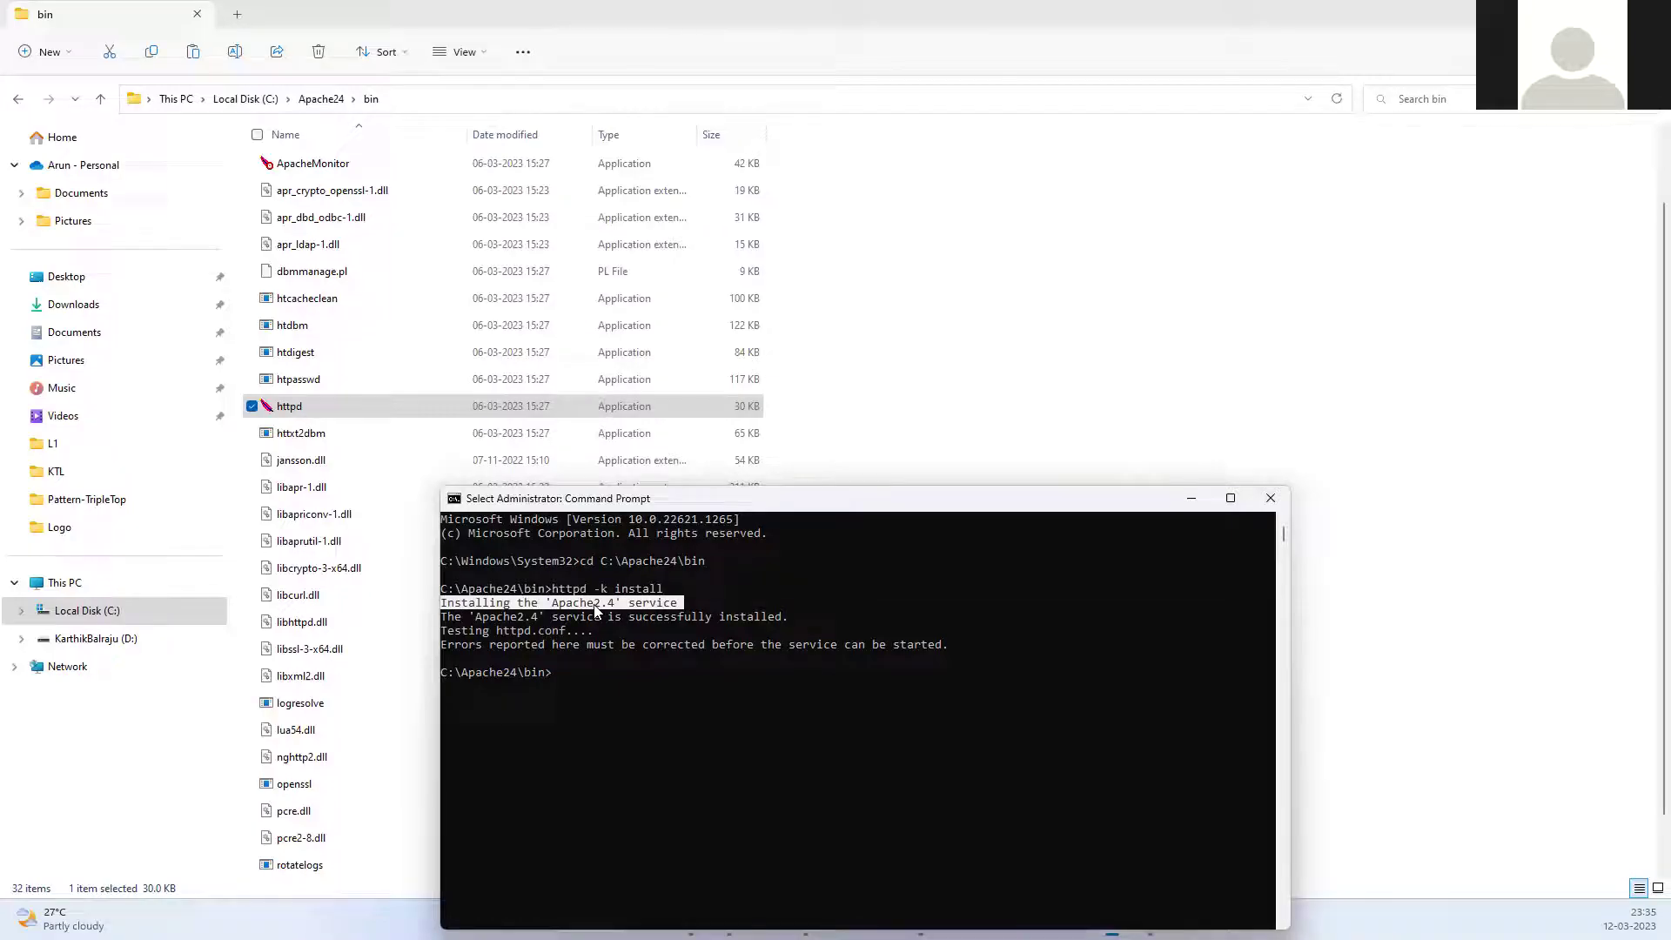
left_click(685, 628)
left_click_drag(784, 616, 630, 619)
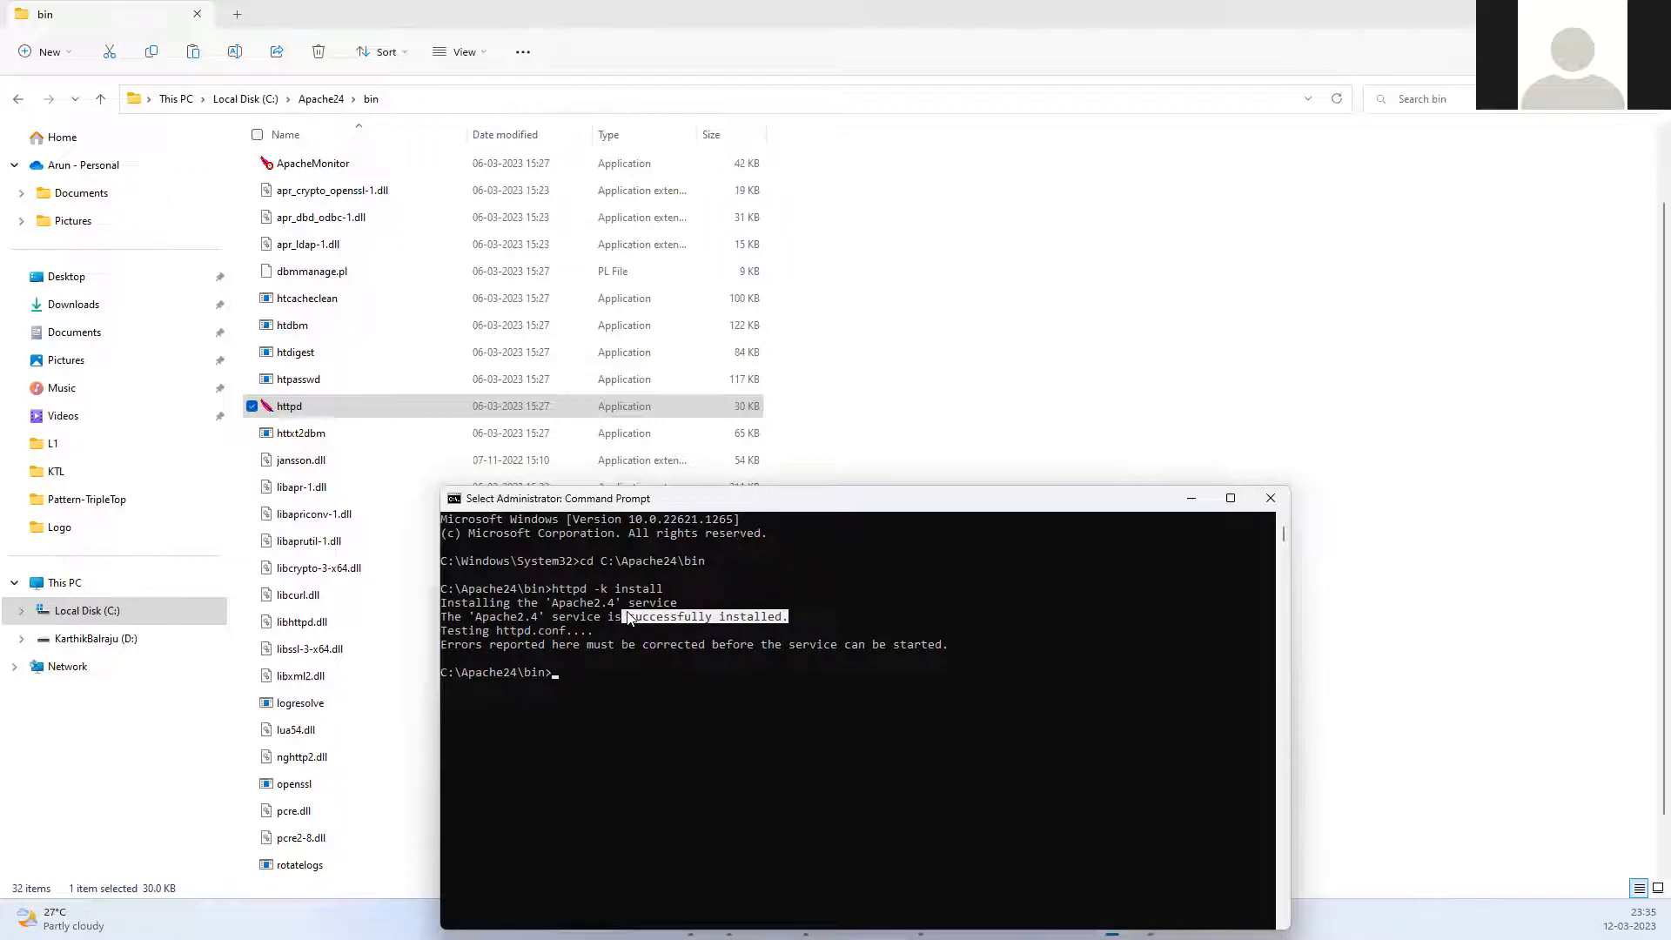
left_click(629, 620)
left_click_drag(799, 619, 636, 622)
left_click(596, 629)
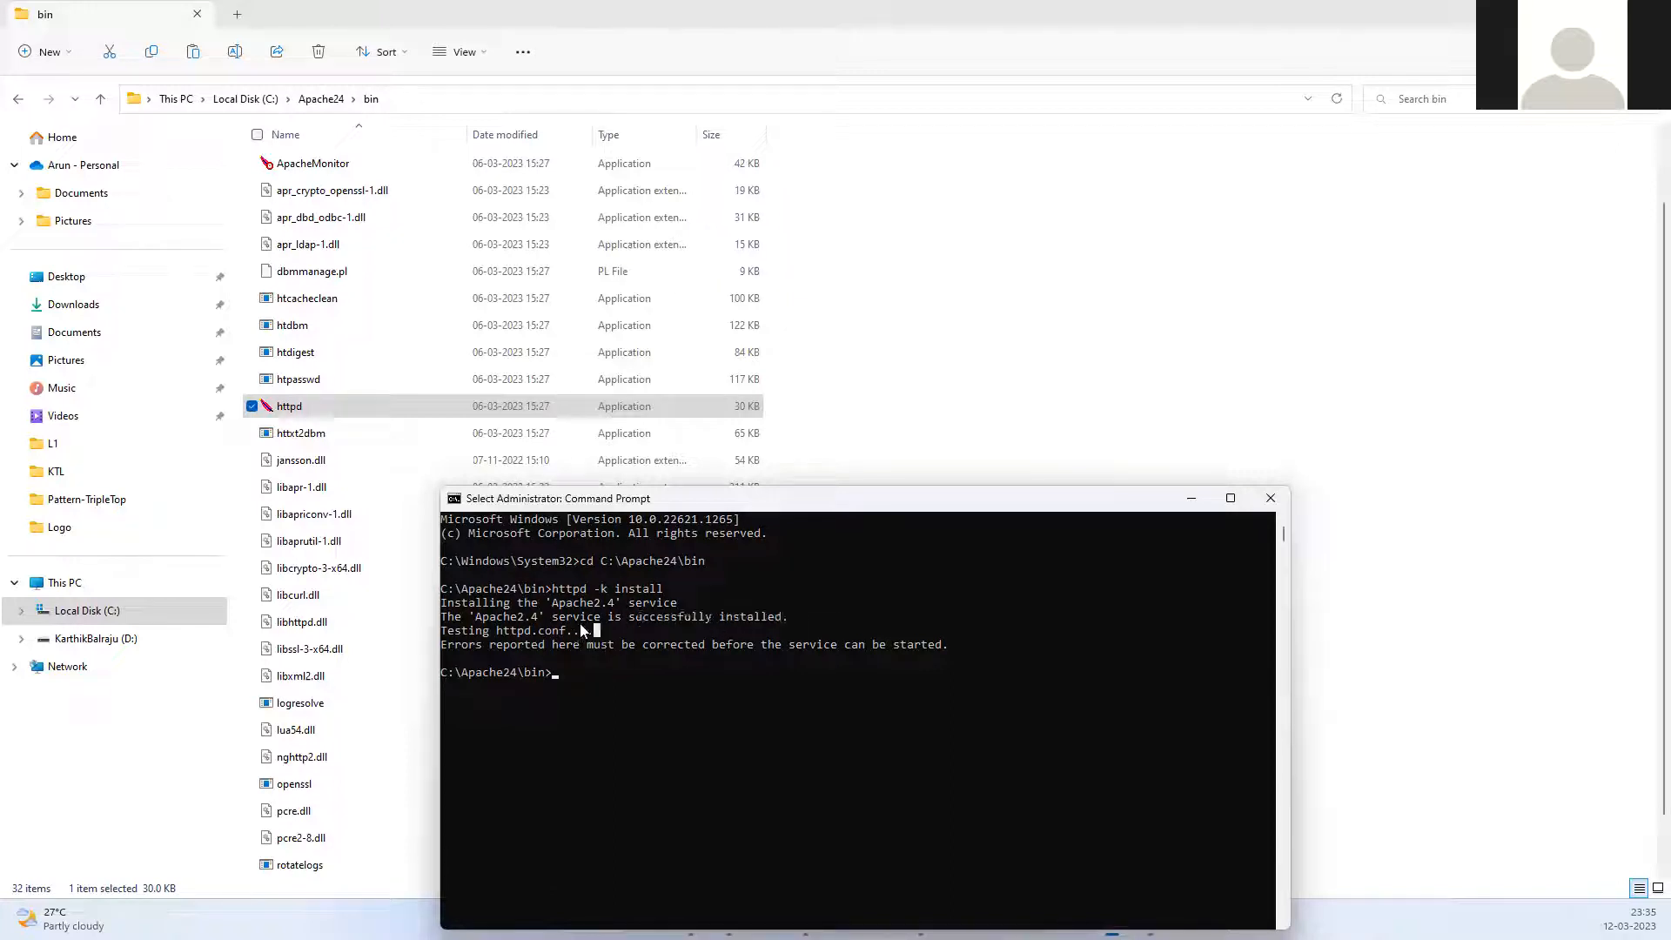
left_click(521, 617)
left_click(578, 677)
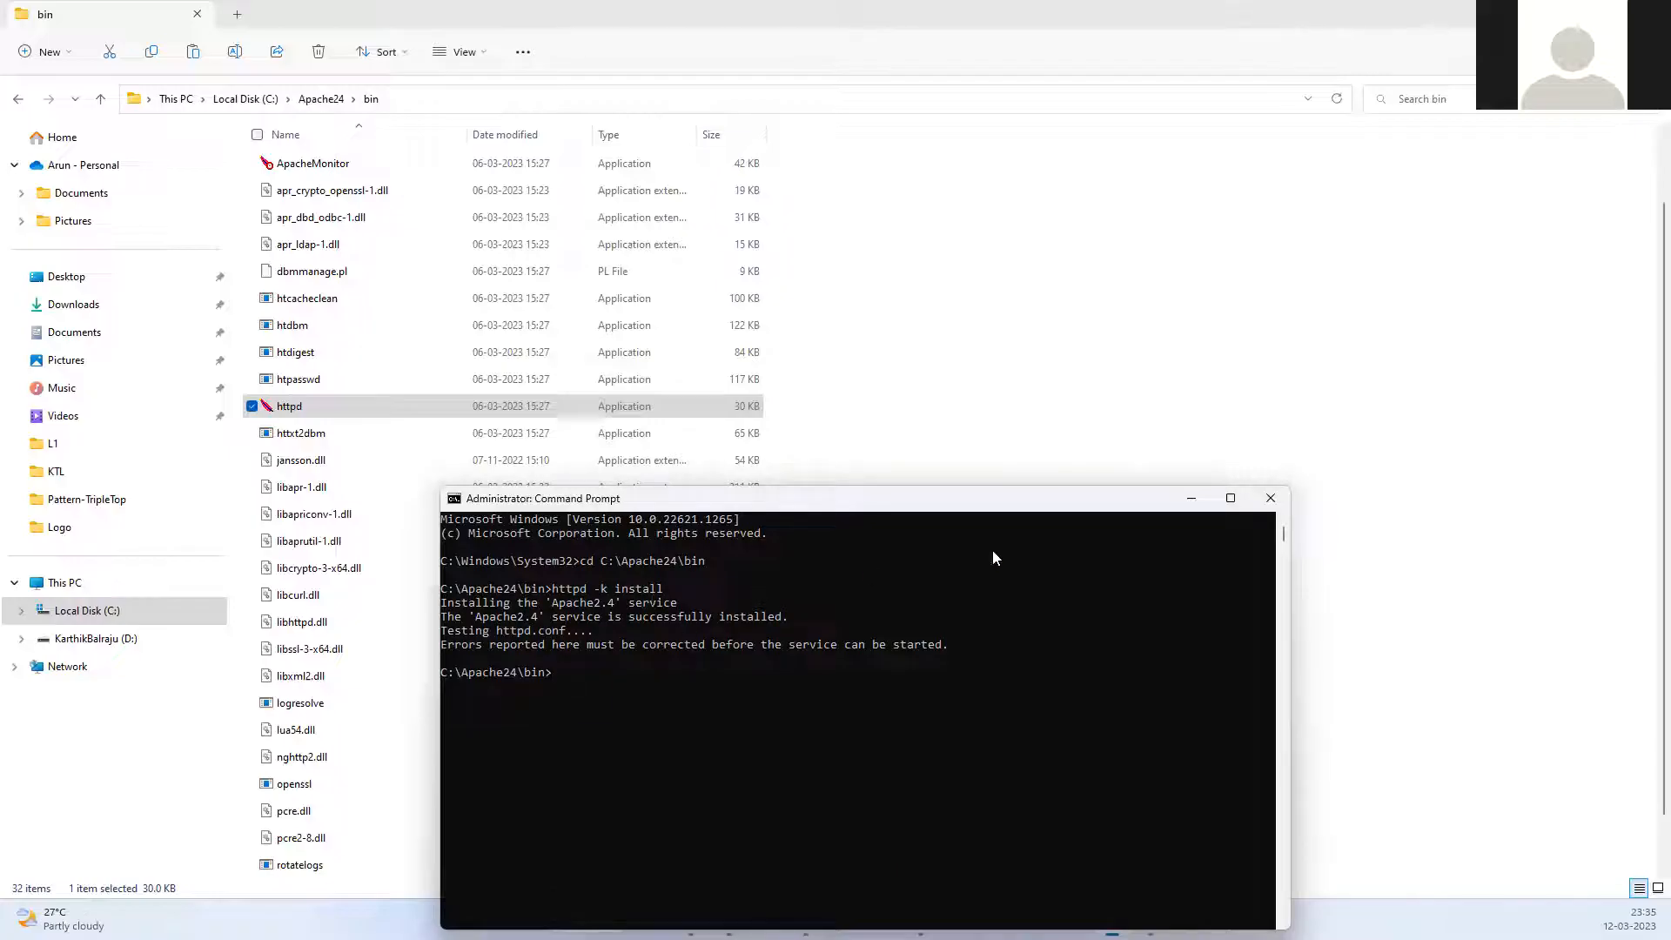
left_click(1190, 497)
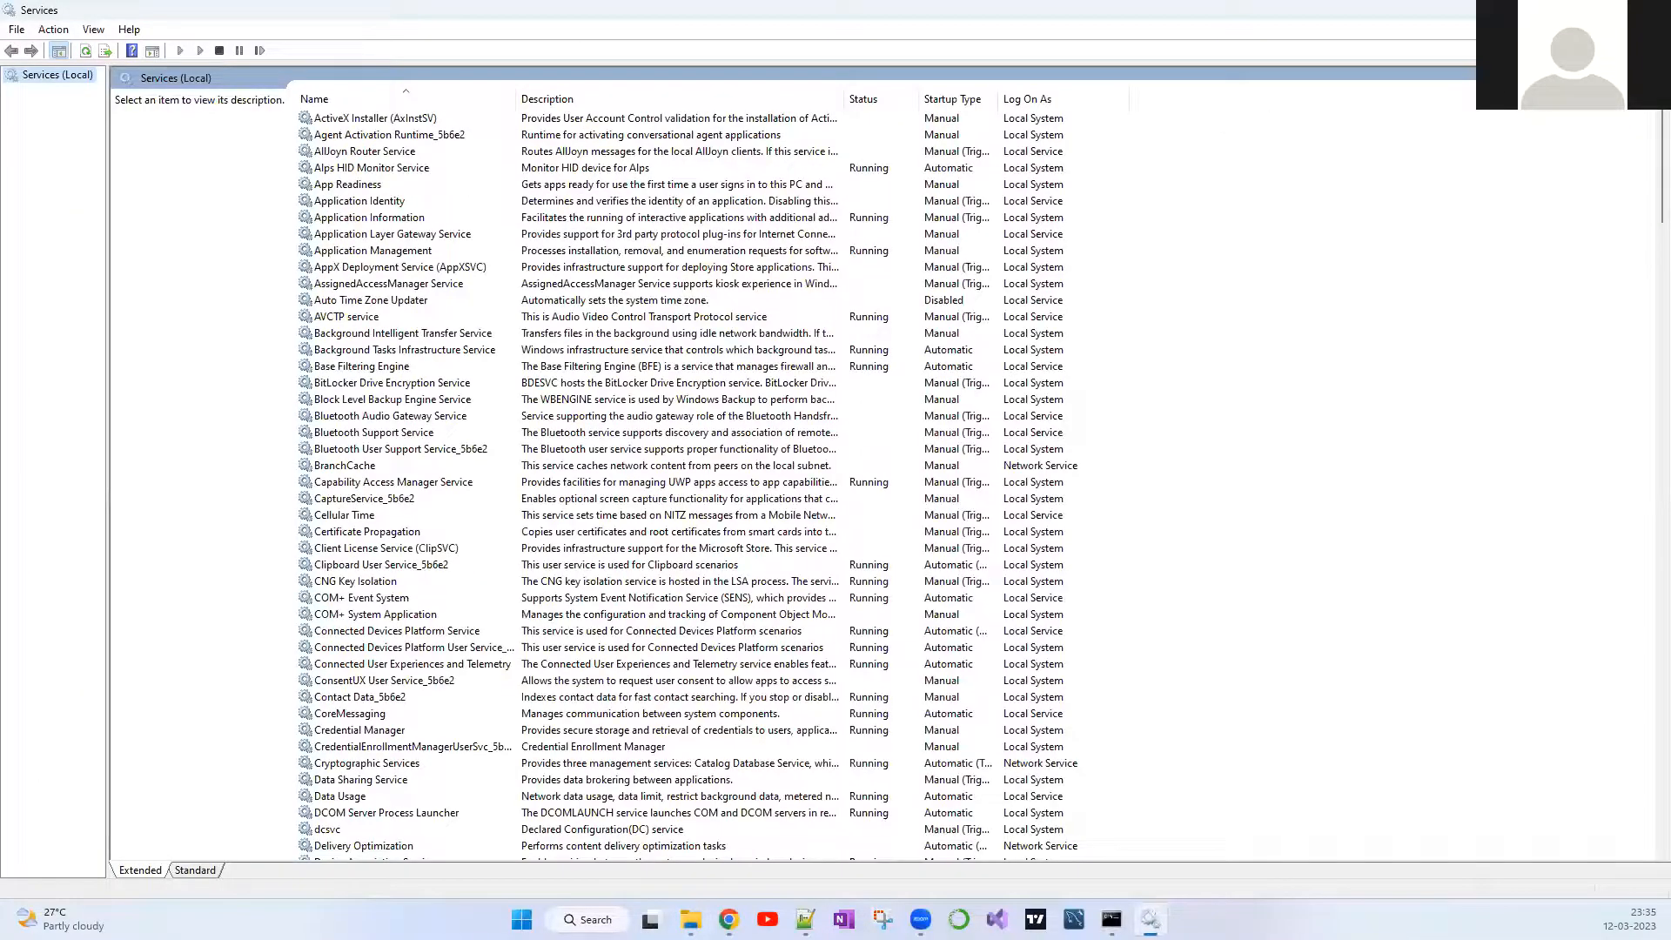
Step: Reopen Services to confirm Apache2.4 is listed with Automatic startup, then switch to Chrome
key("alt+F4")
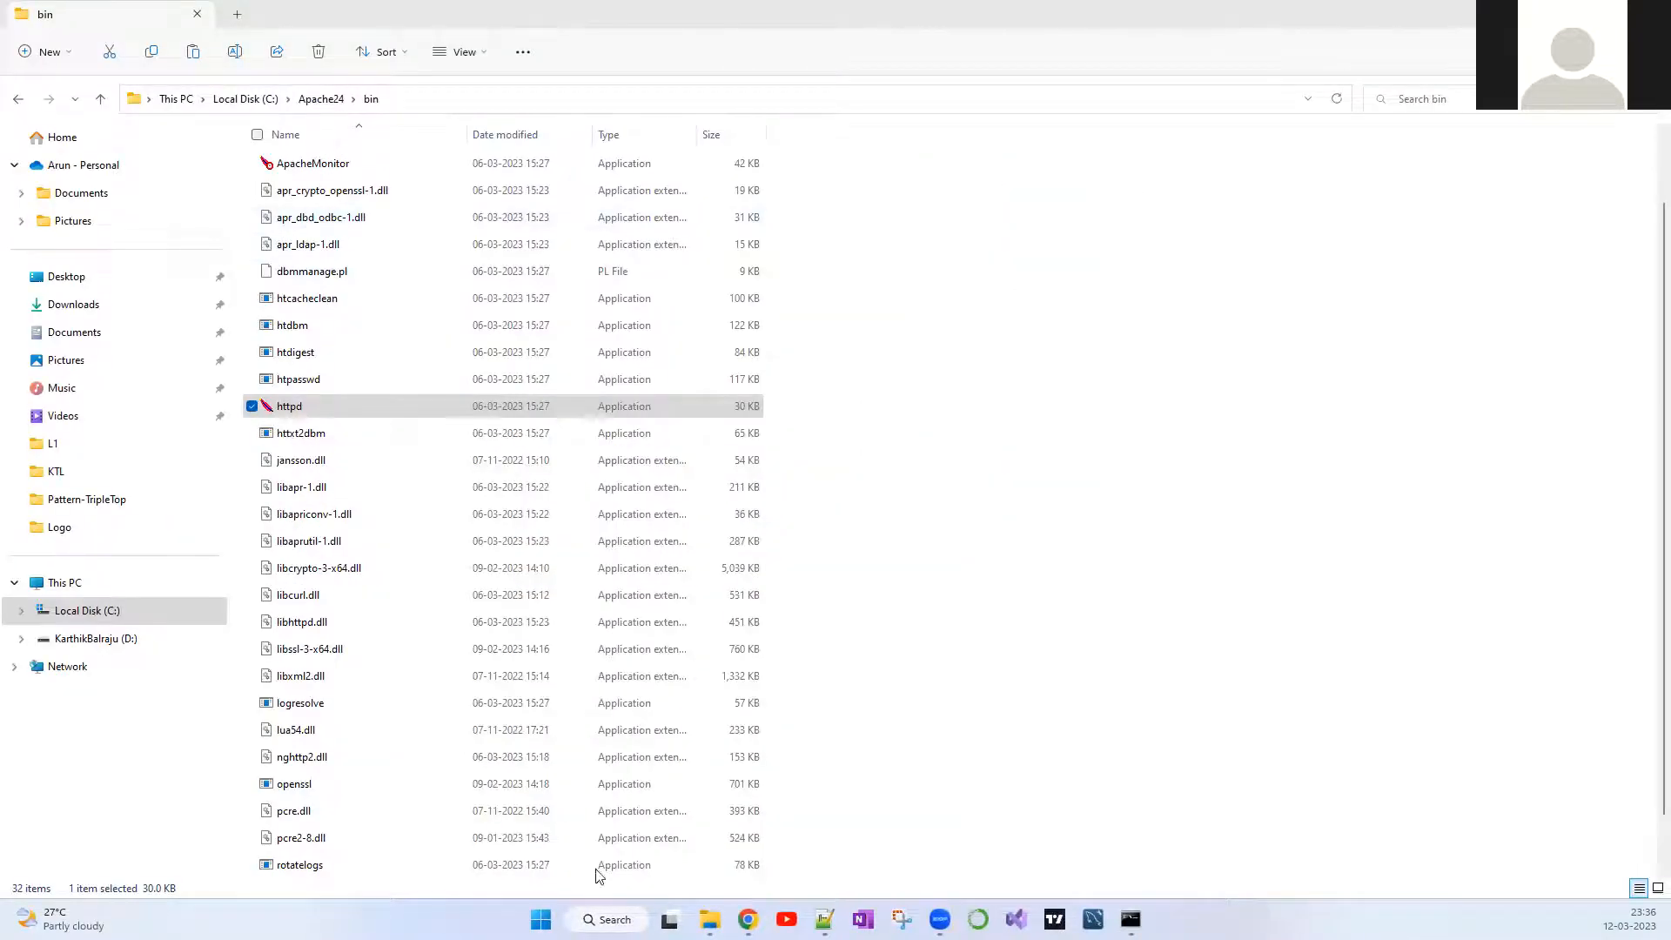
left_click(608, 919)
type("se")
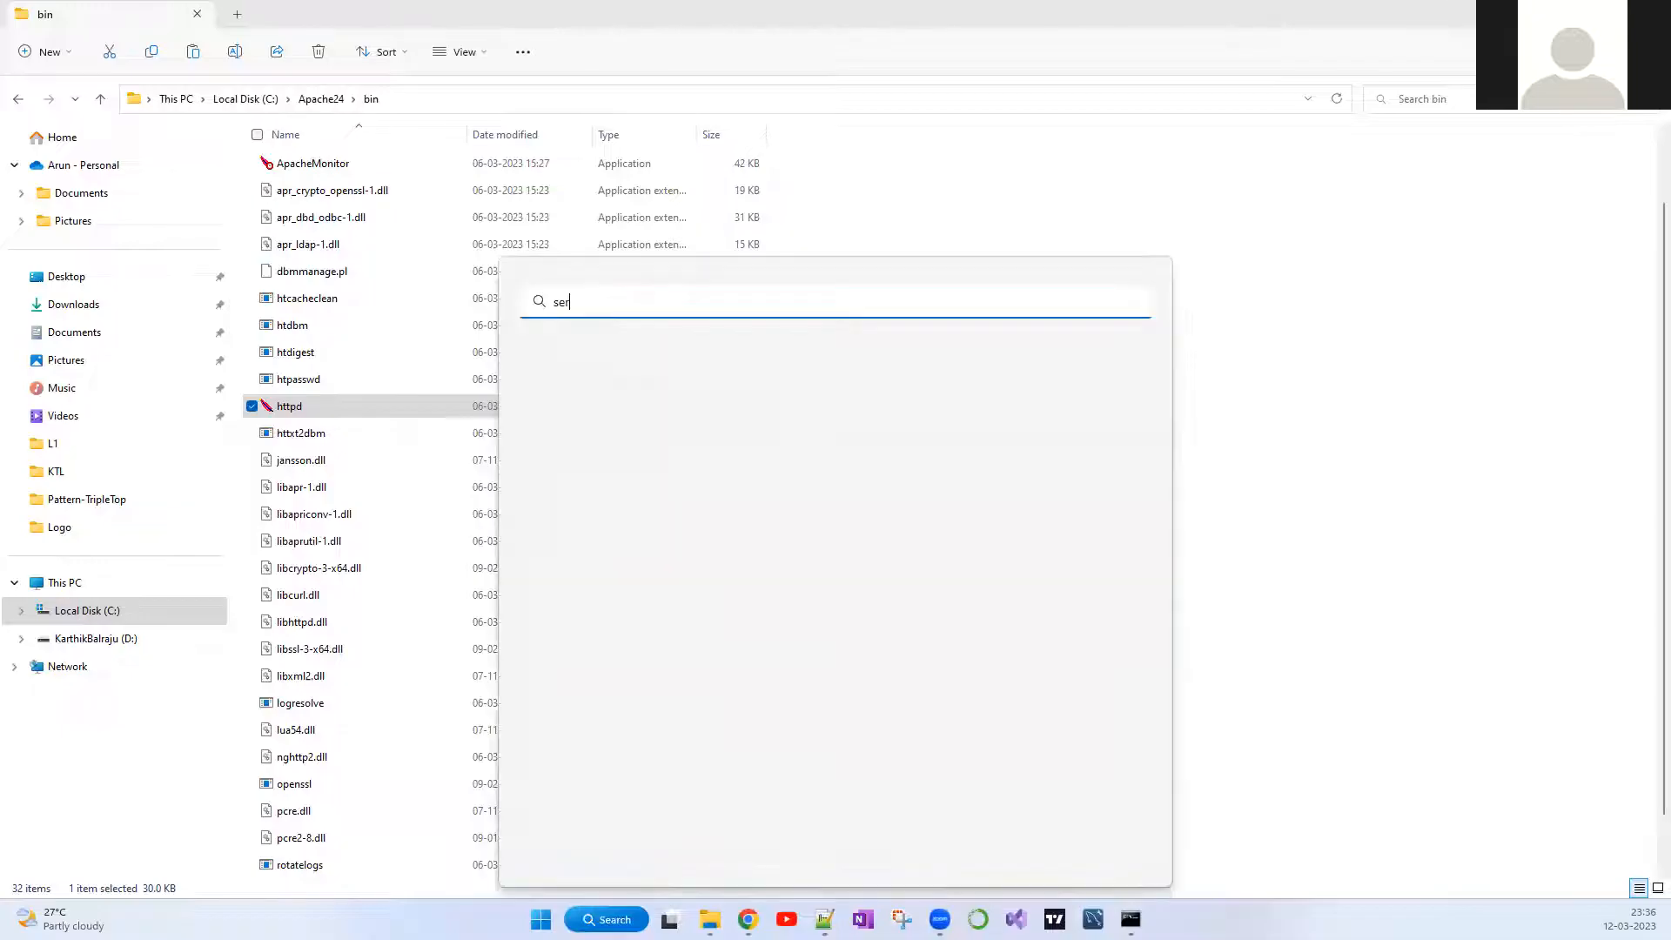
type("rvice")
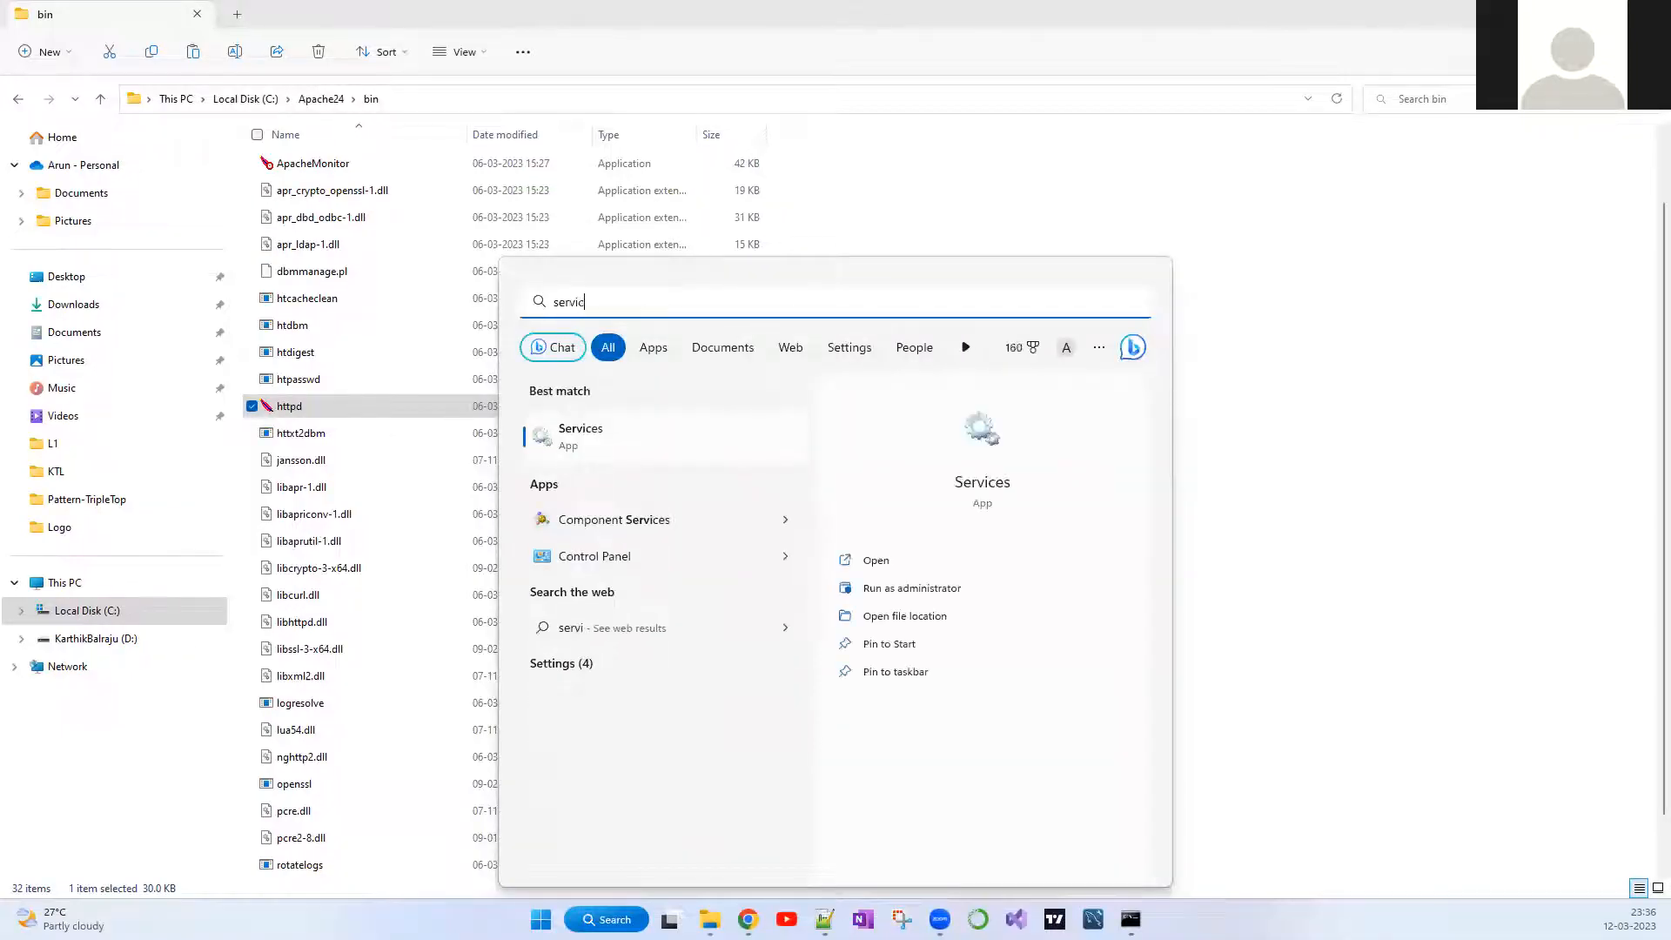
type("s")
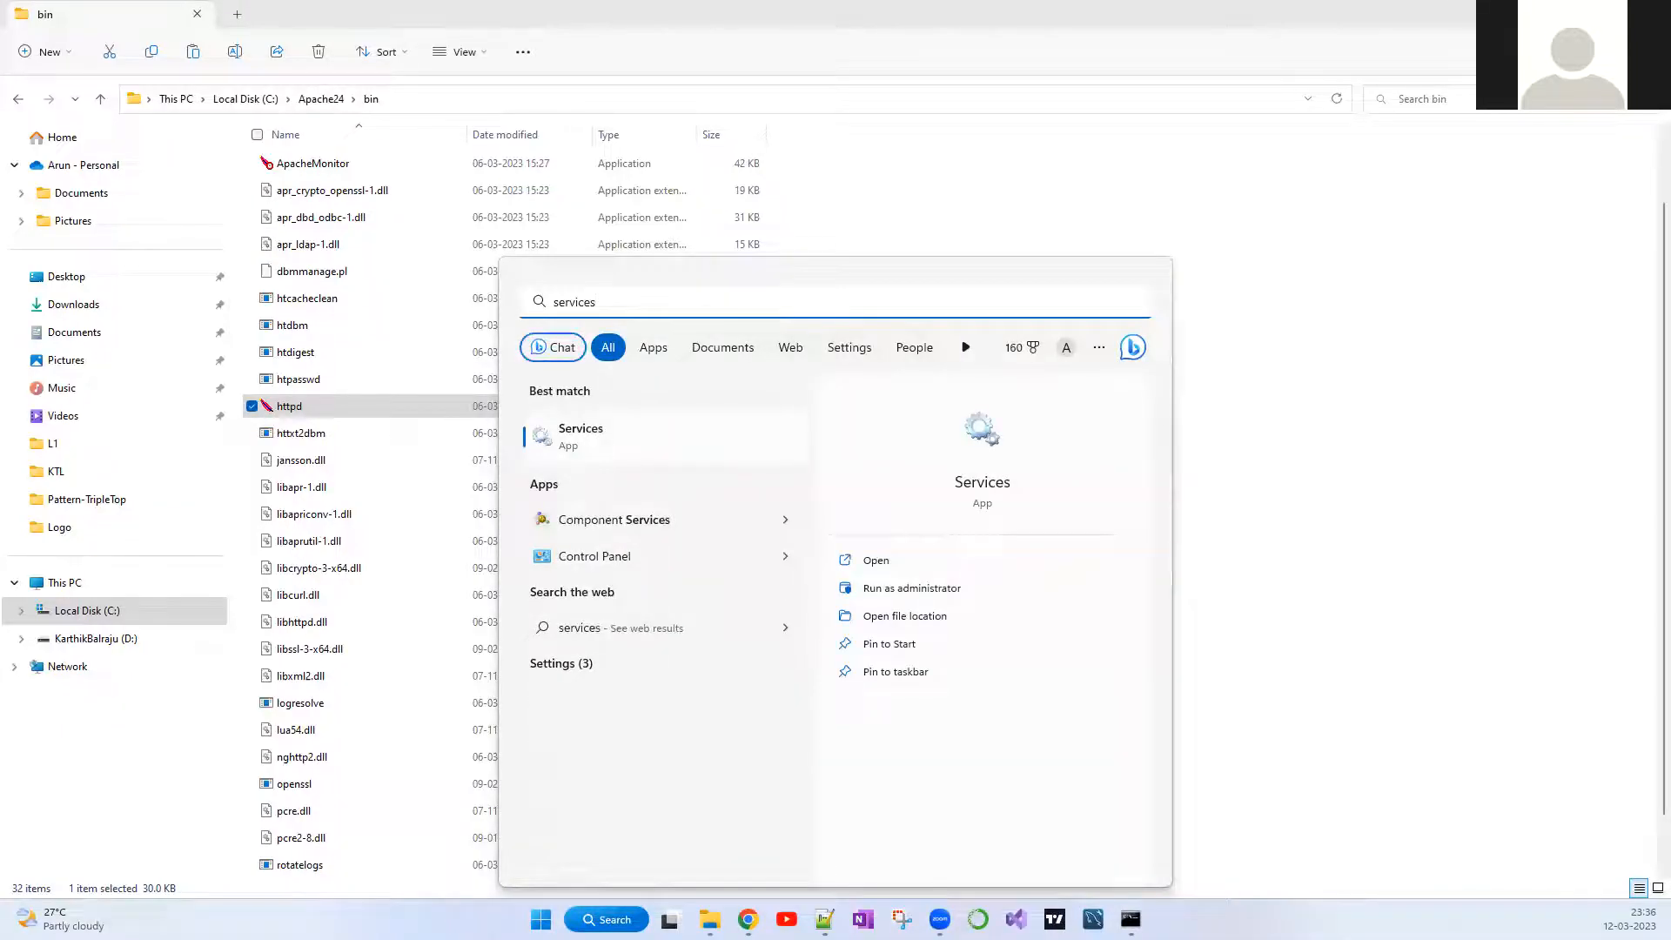
key("Return")
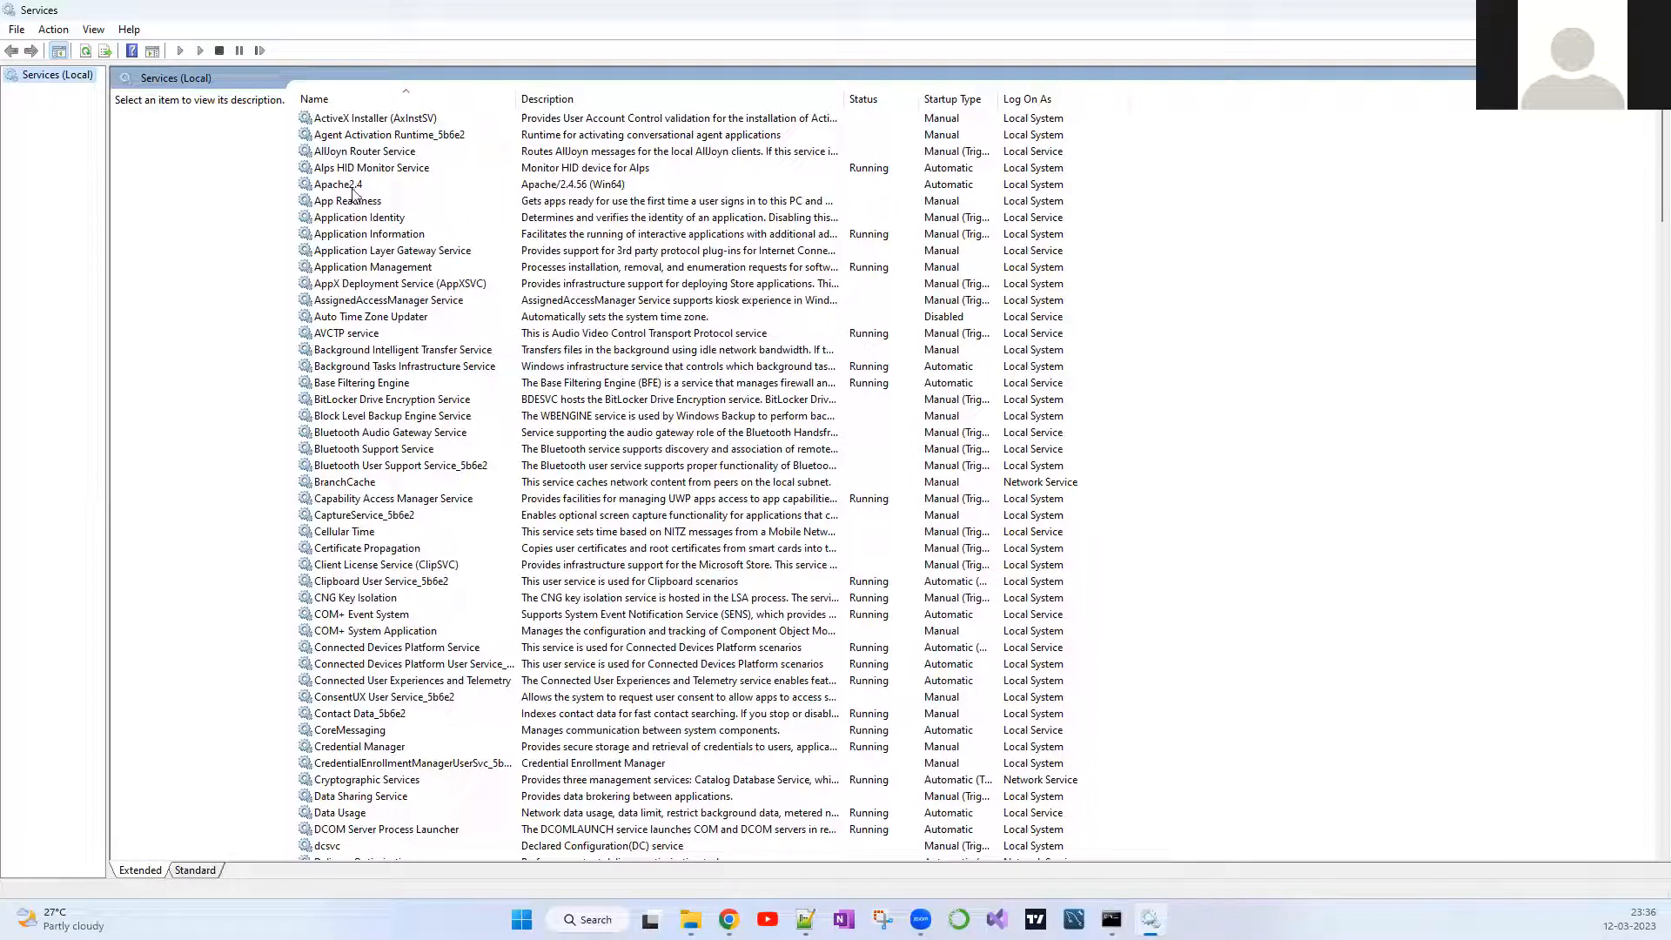
left_click(391, 186)
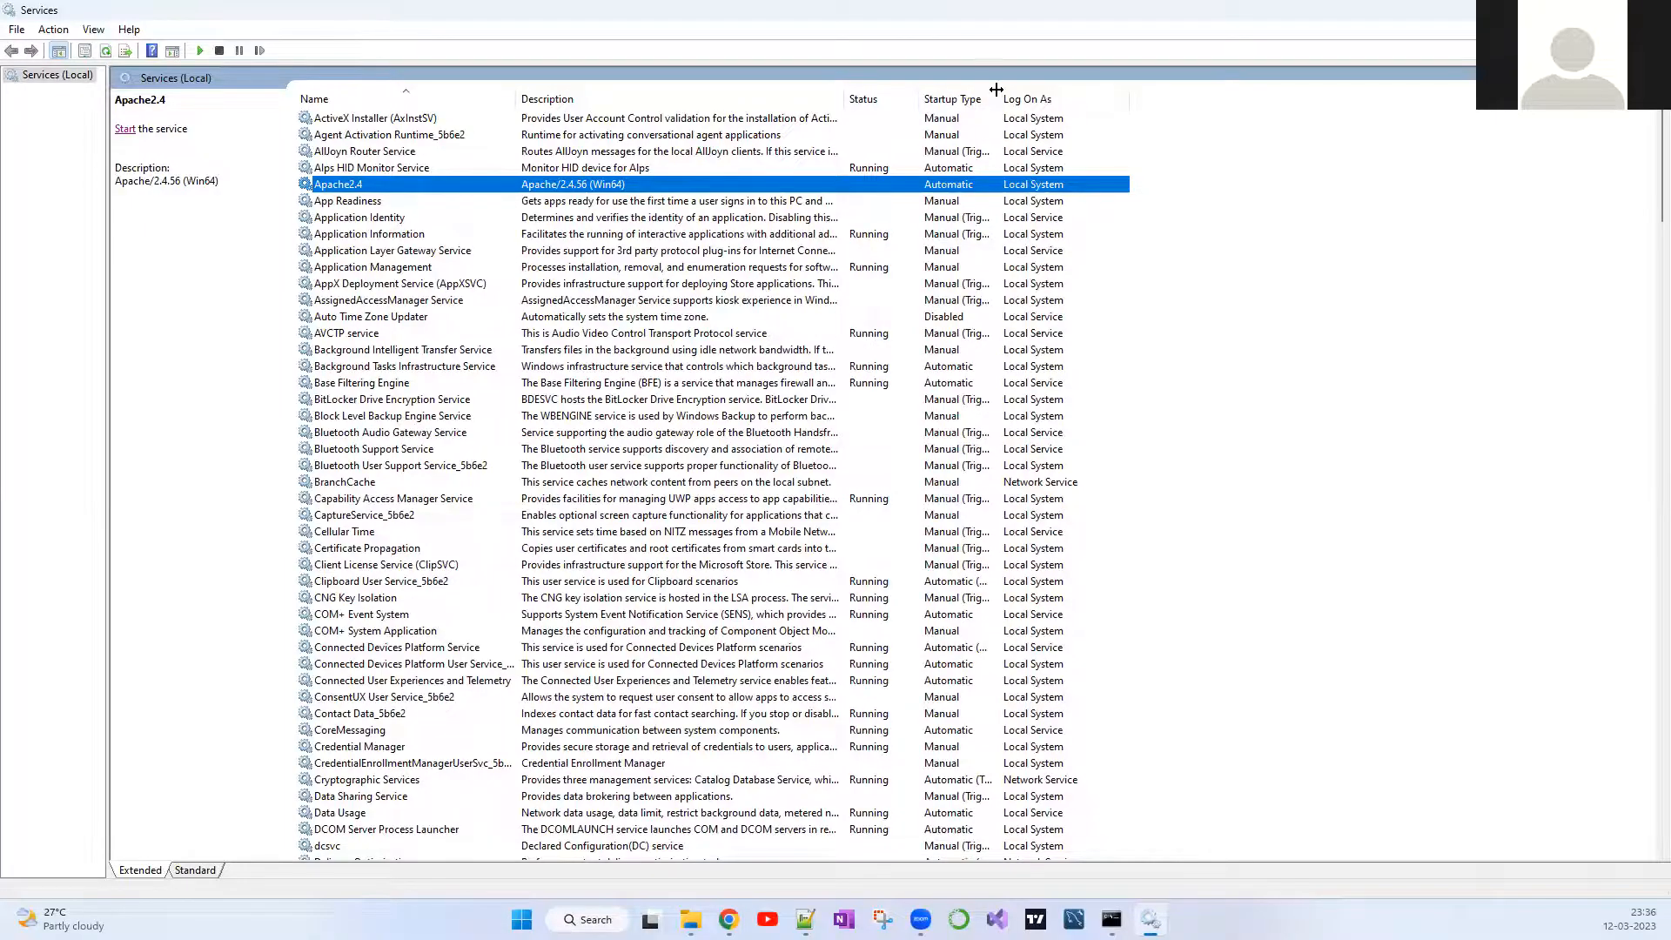
left_click_drag(999, 98, 1055, 86)
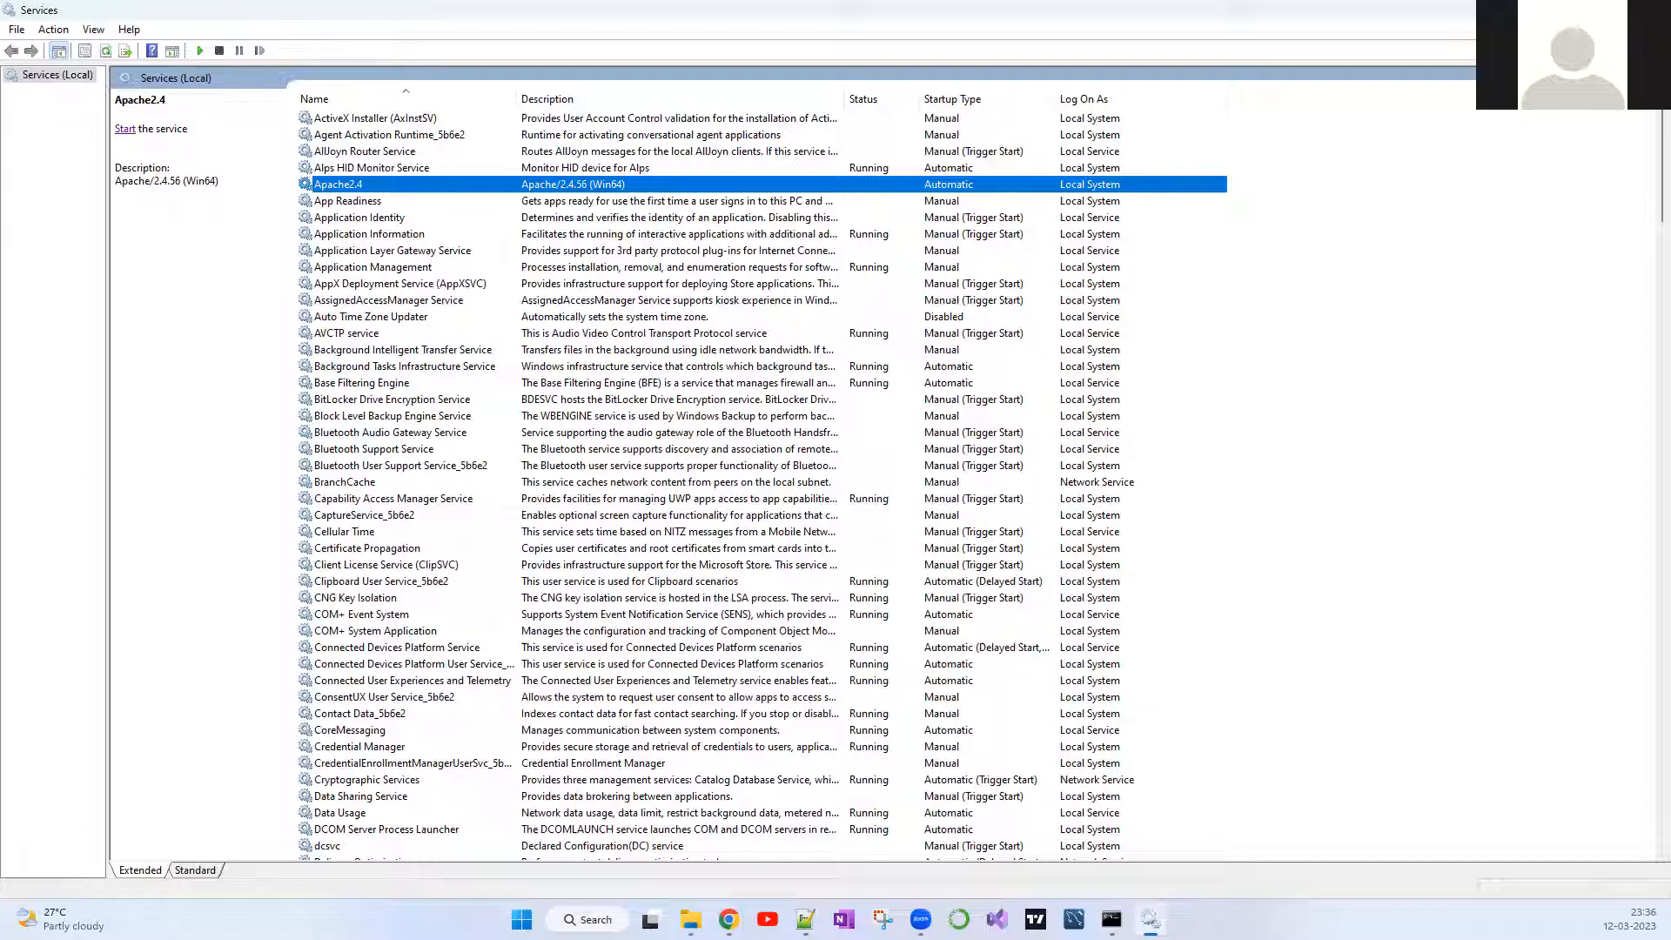
key("alt+Tab")
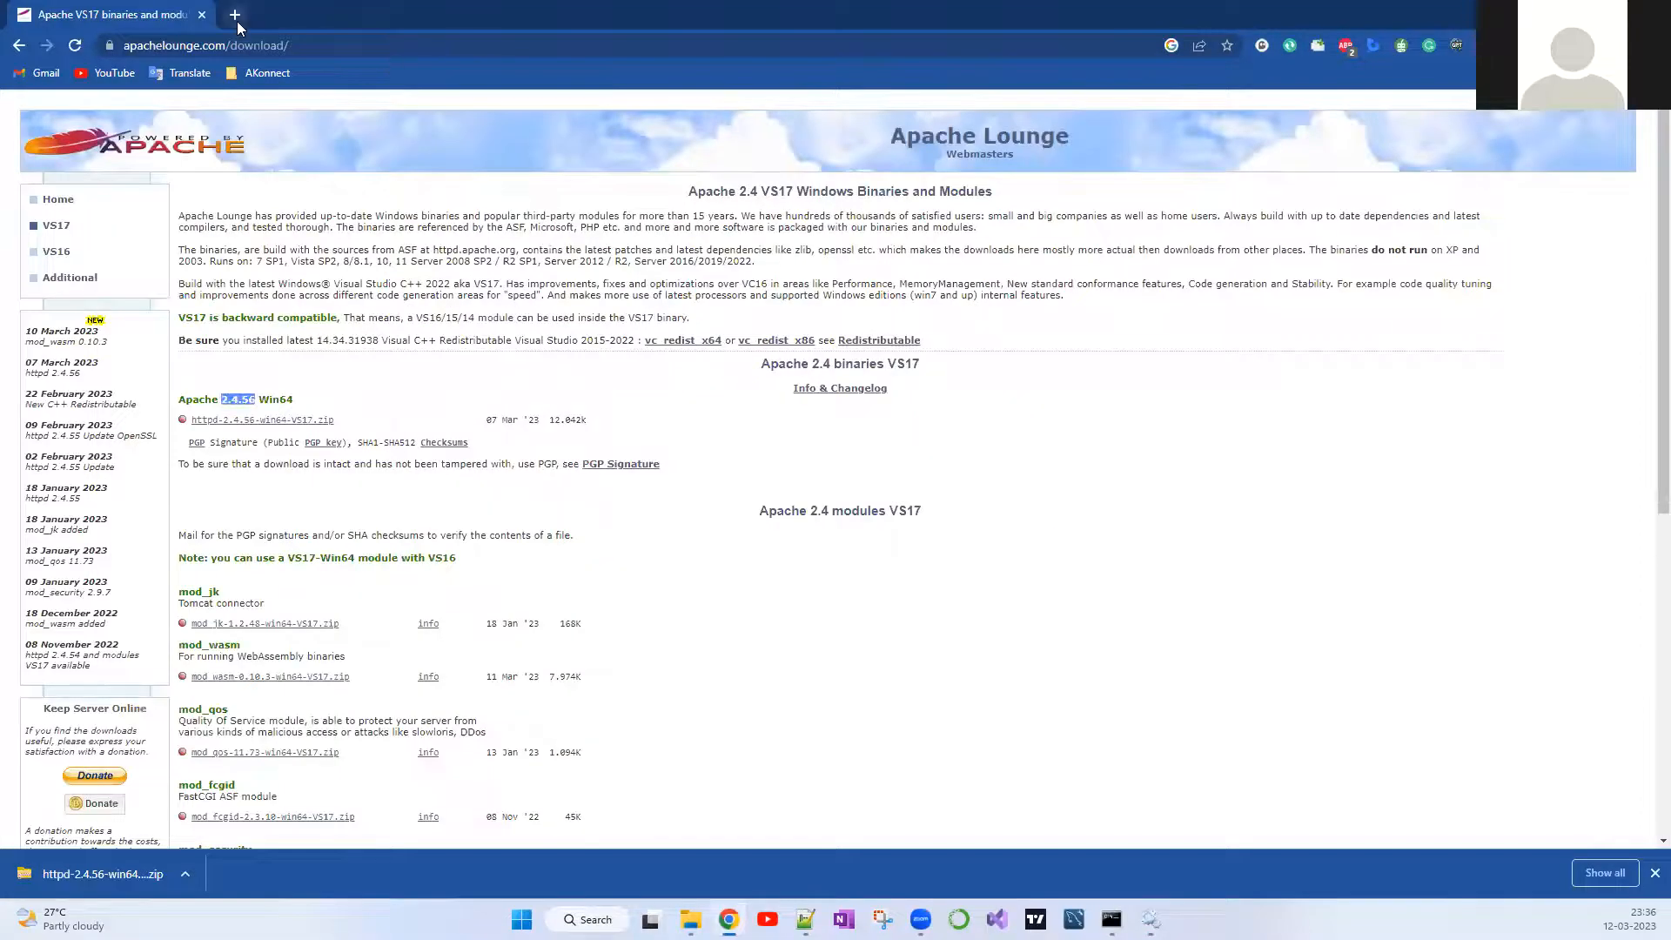
Step: Browse to 127.0.0.1 in a new tab and reload, getting a connection-refused error
left_click(236, 21)
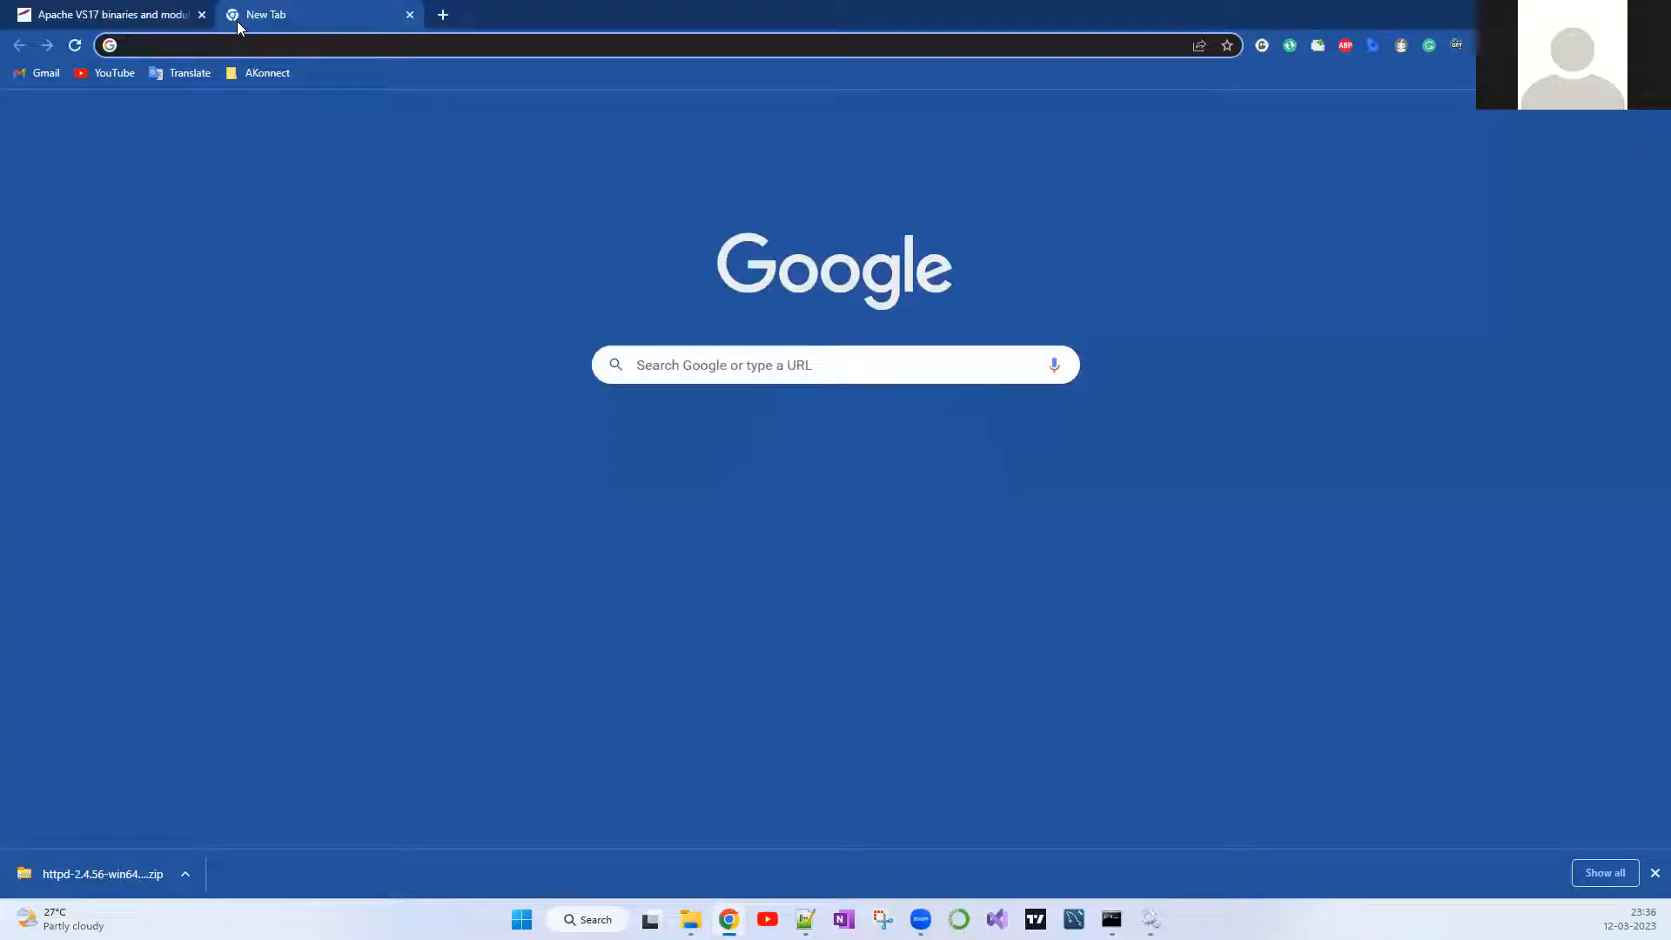
type("127.0")
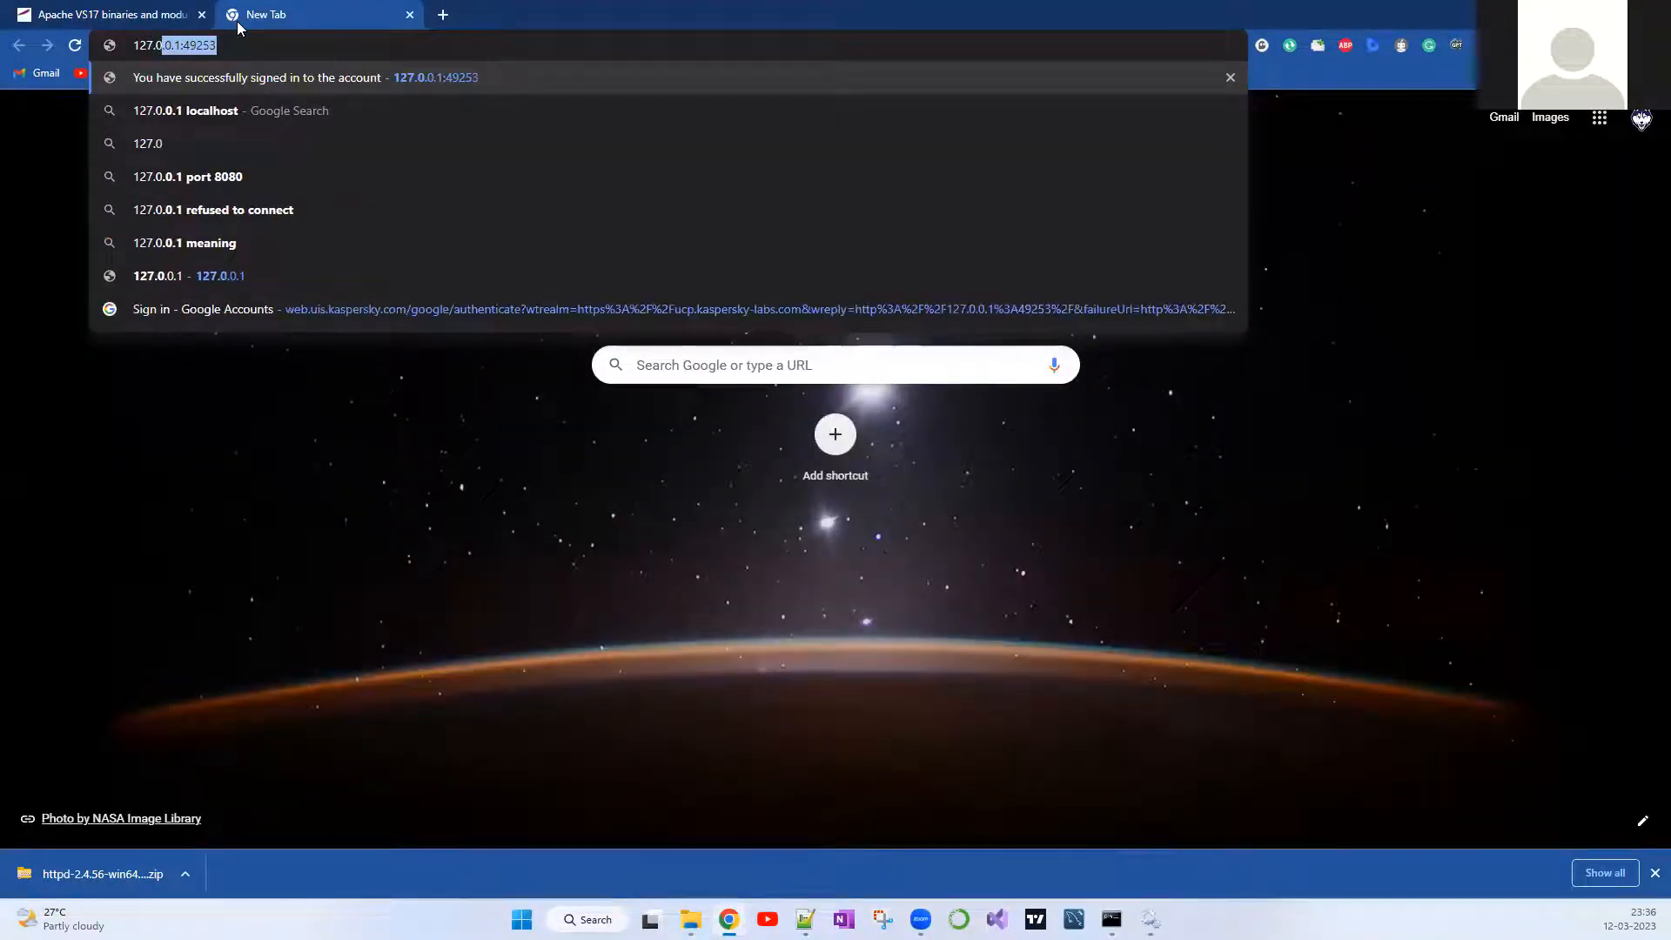
type(".0.1")
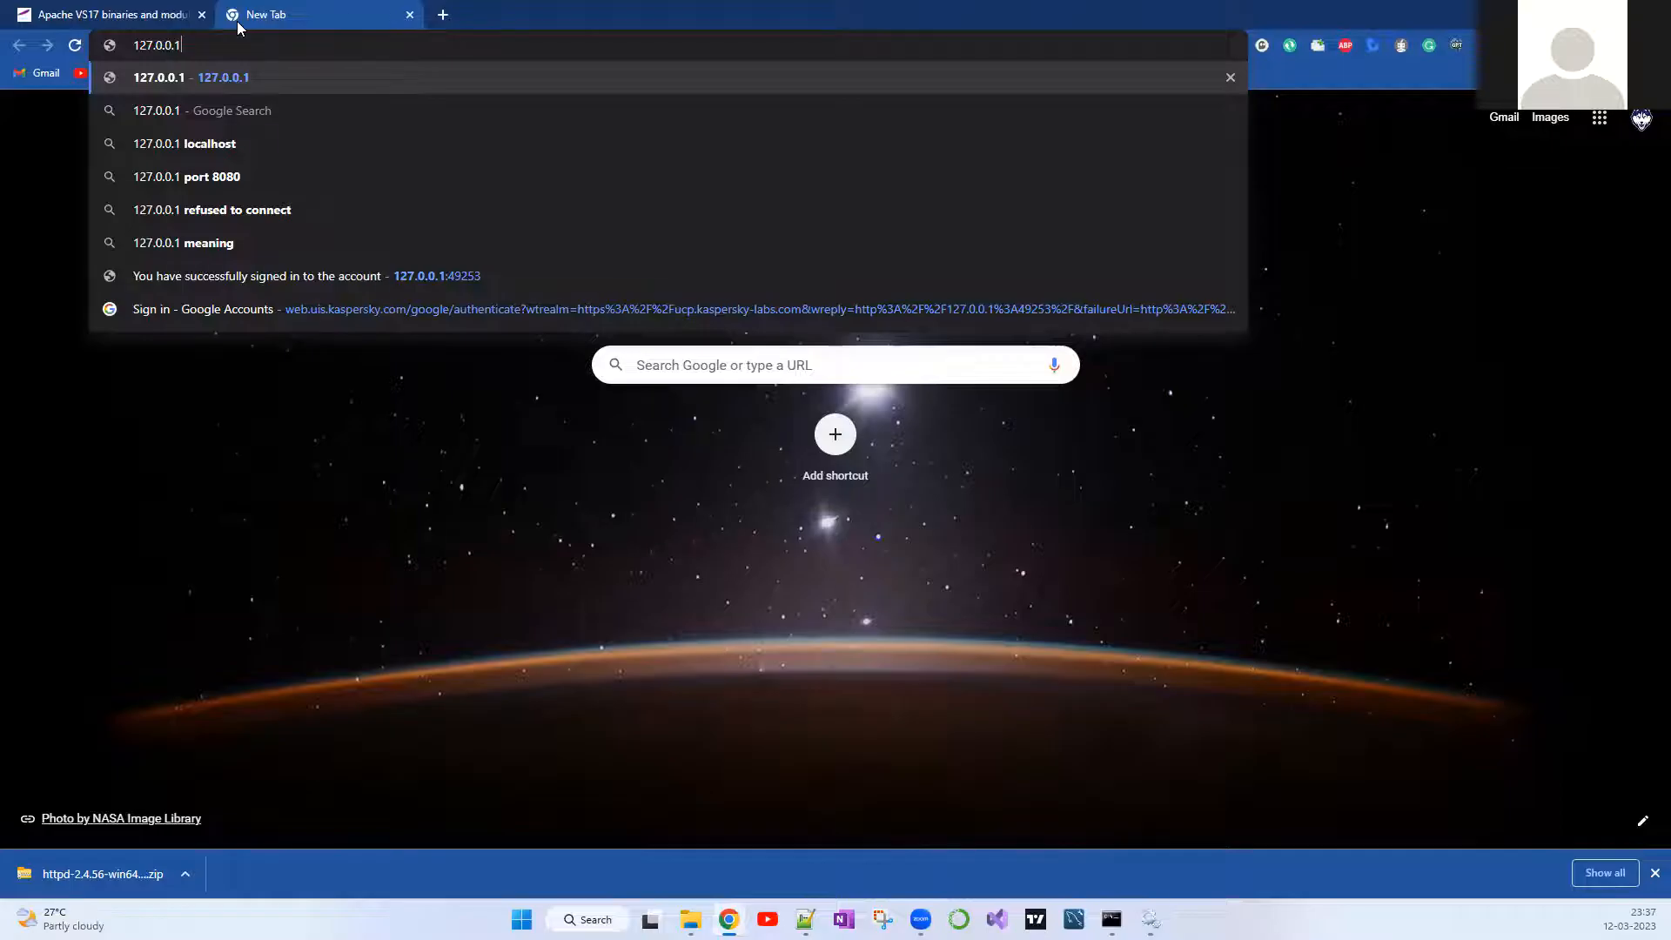
key("Return")
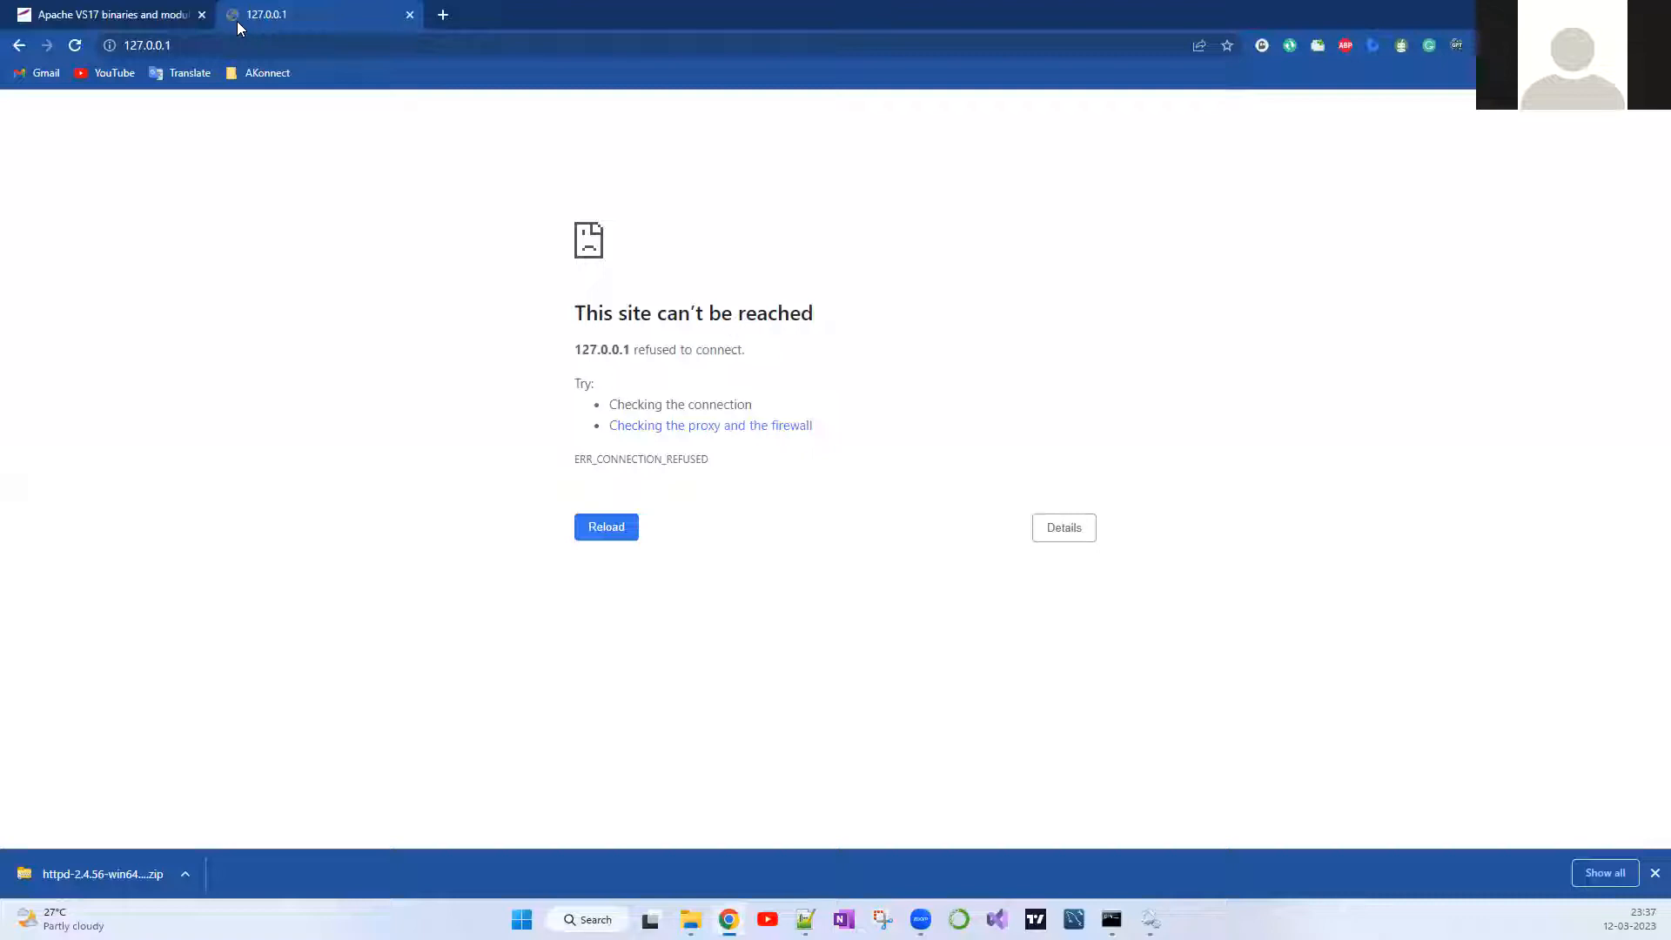
key("F5")
Step: Start the Apache2.4 service until Running, then reload 127.0.0.1 in Chrome
key("alt+Tab")
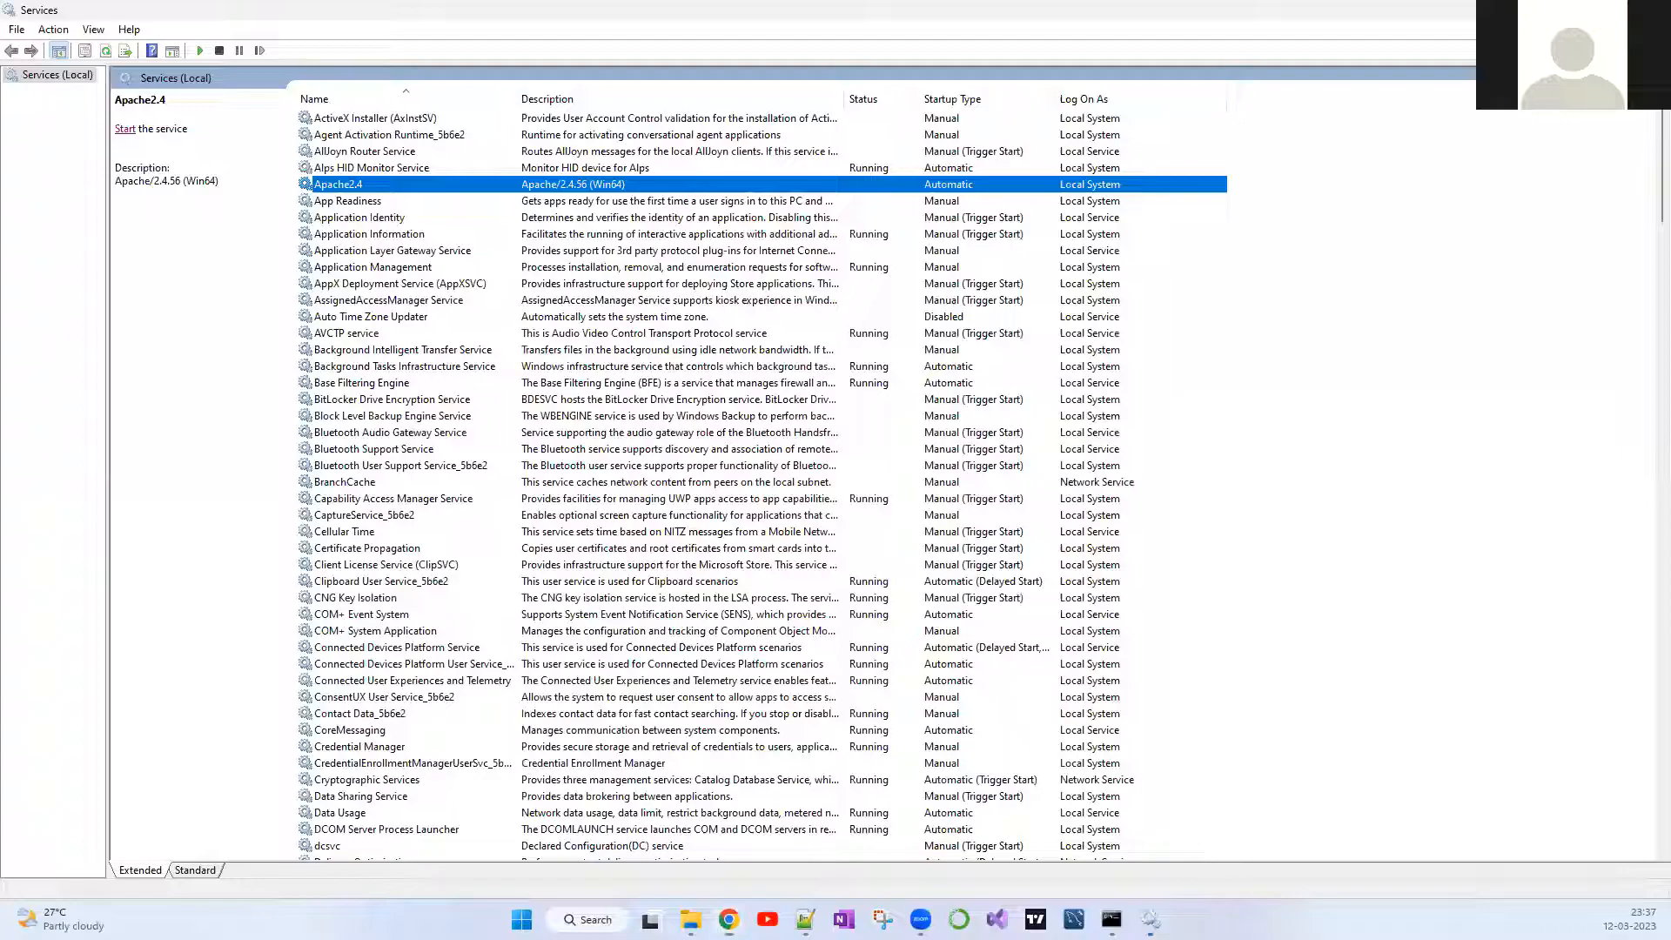
left_click(124, 130)
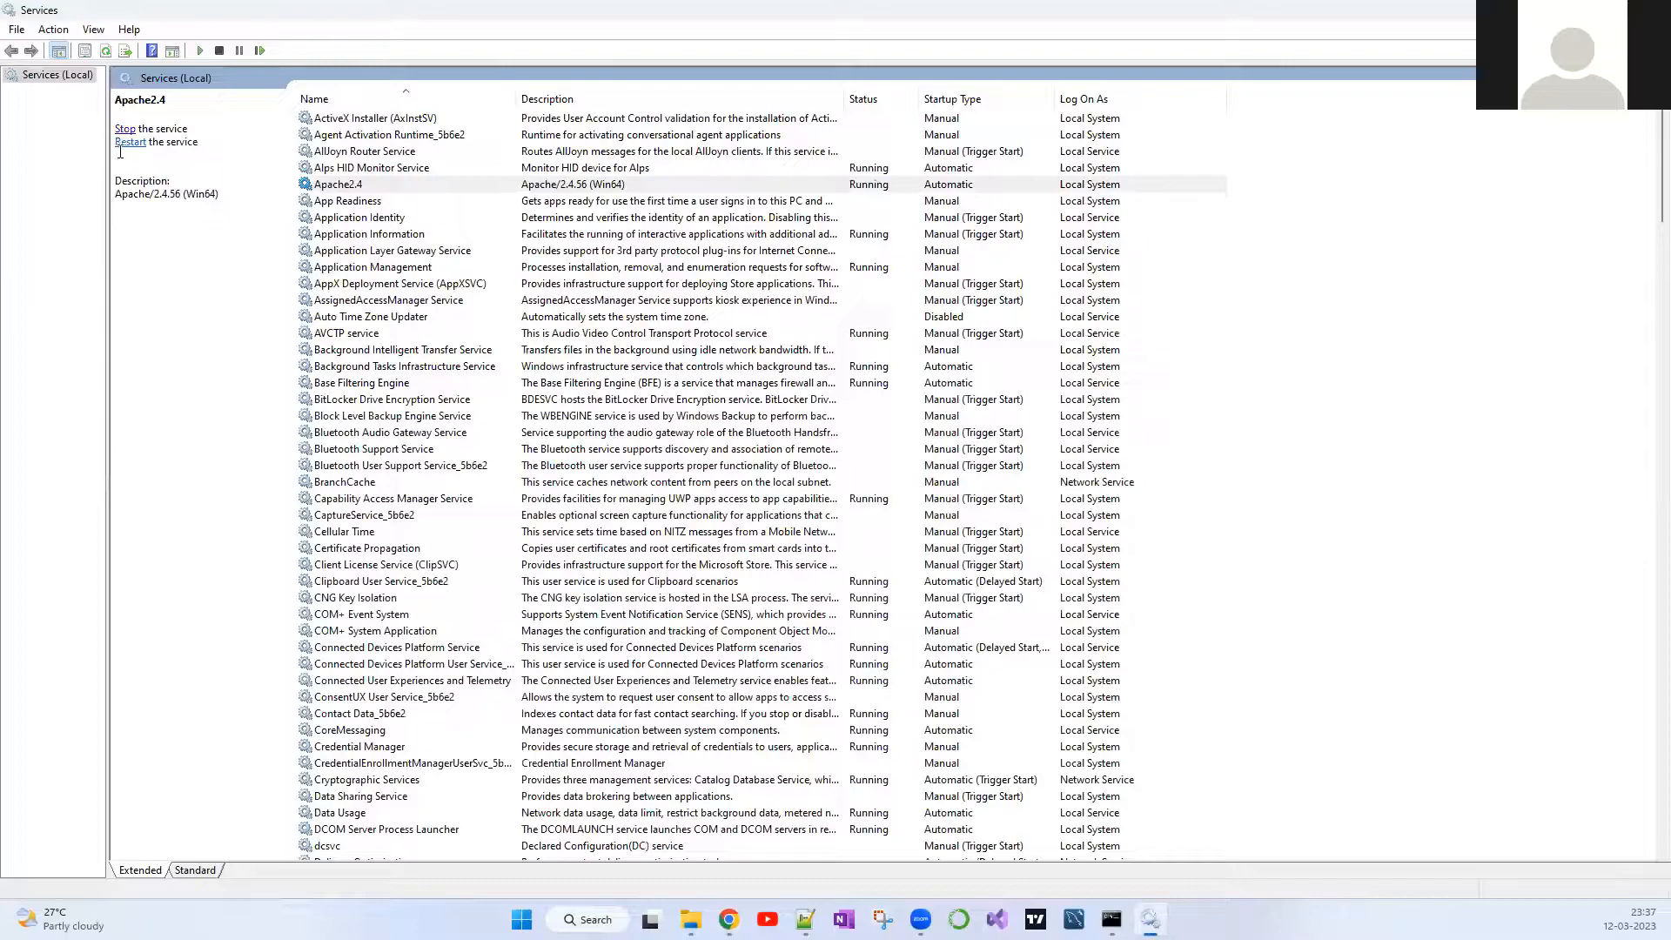
left_click(872, 188)
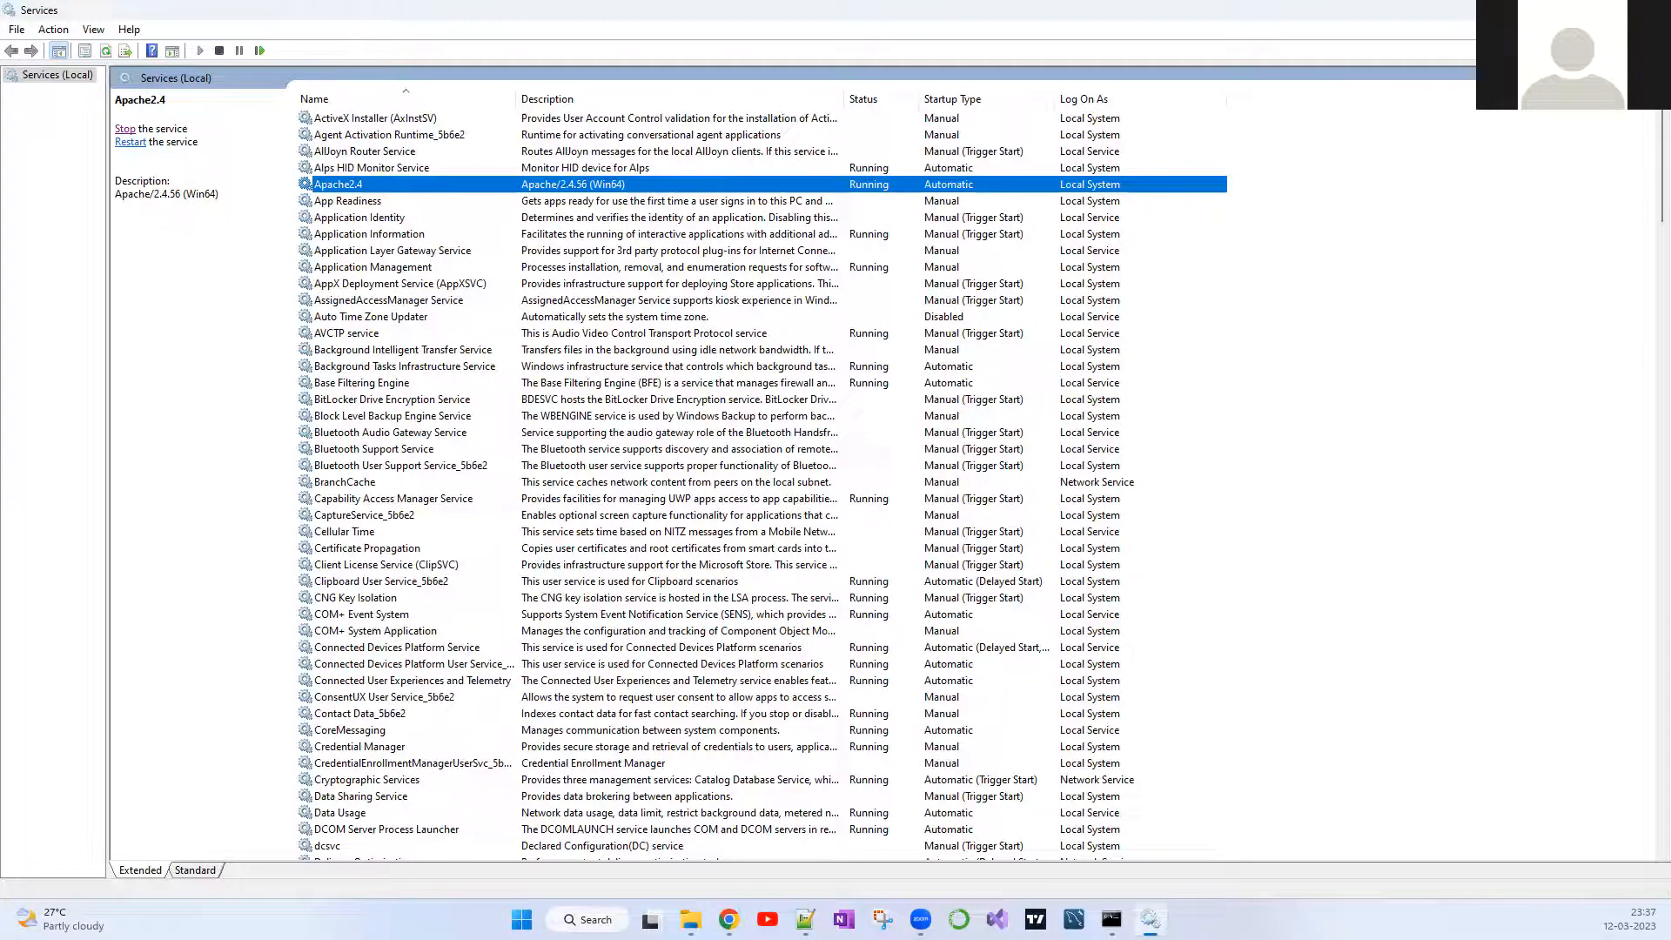
left_click(1581, 9)
left_click(76, 105)
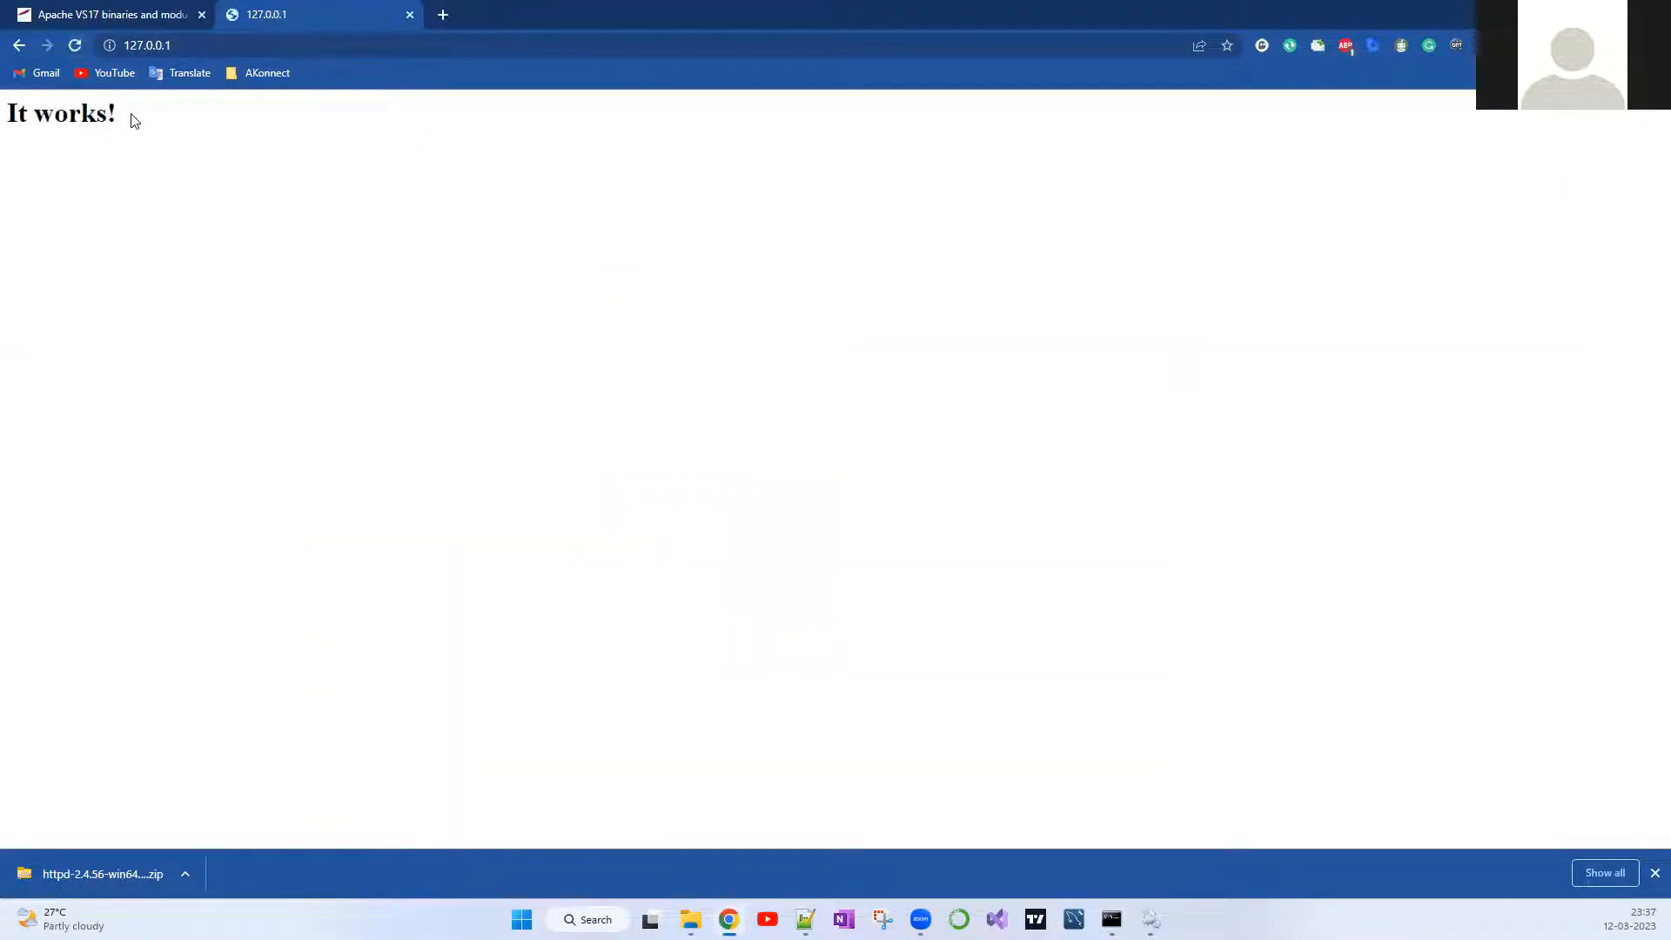
Step: Highlight and deselect the 'It works!' heading on the served page
triple_click(53, 116)
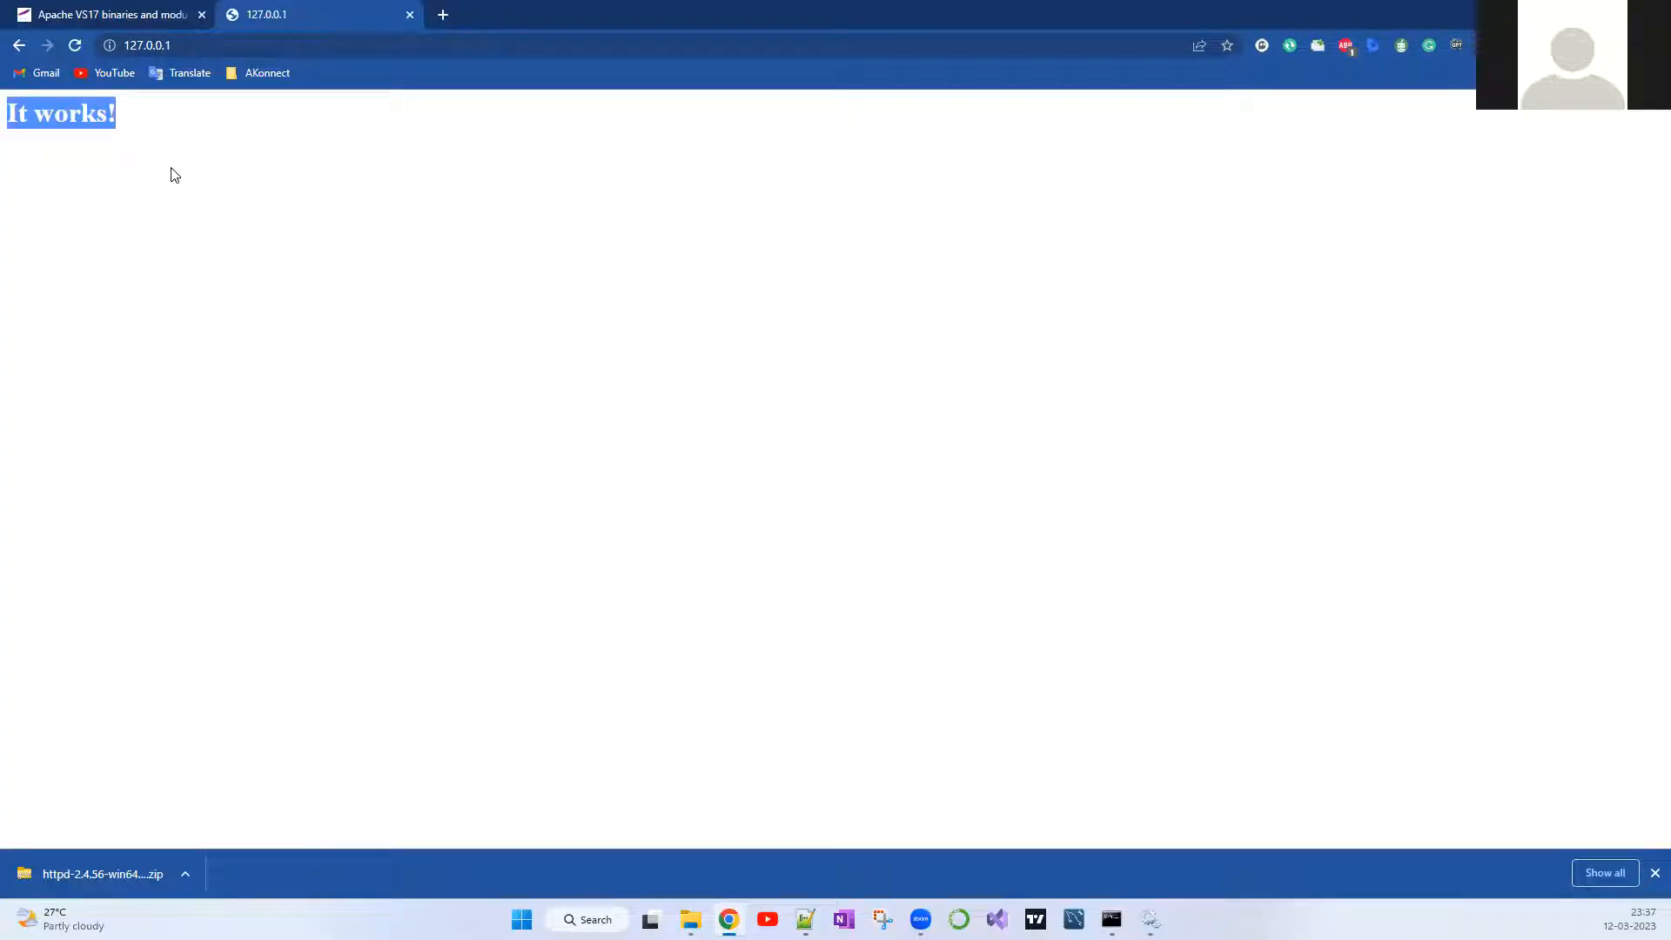
left_click(149, 160)
left_click_drag(127, 124, 7, 115)
left_click(233, 239)
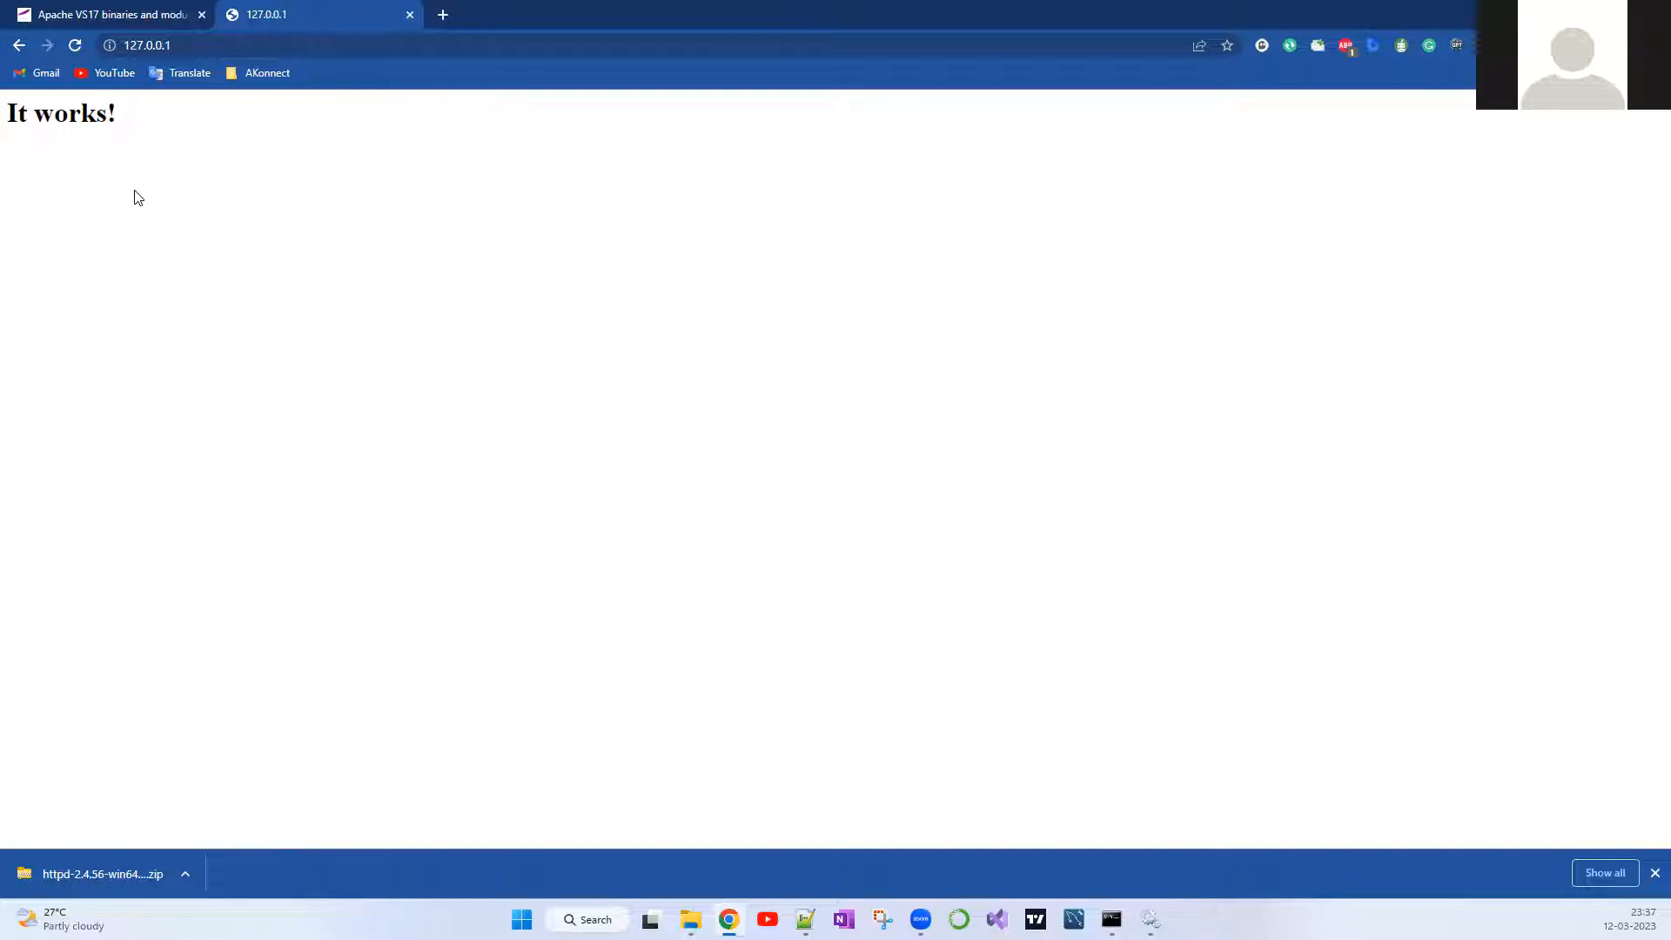
Step: Inspect the 127.0.0.1 page to bring up Chrome developer tools
left_click_drag(120, 118, 10, 107)
left_click(89, 124)
right_click(257, 284)
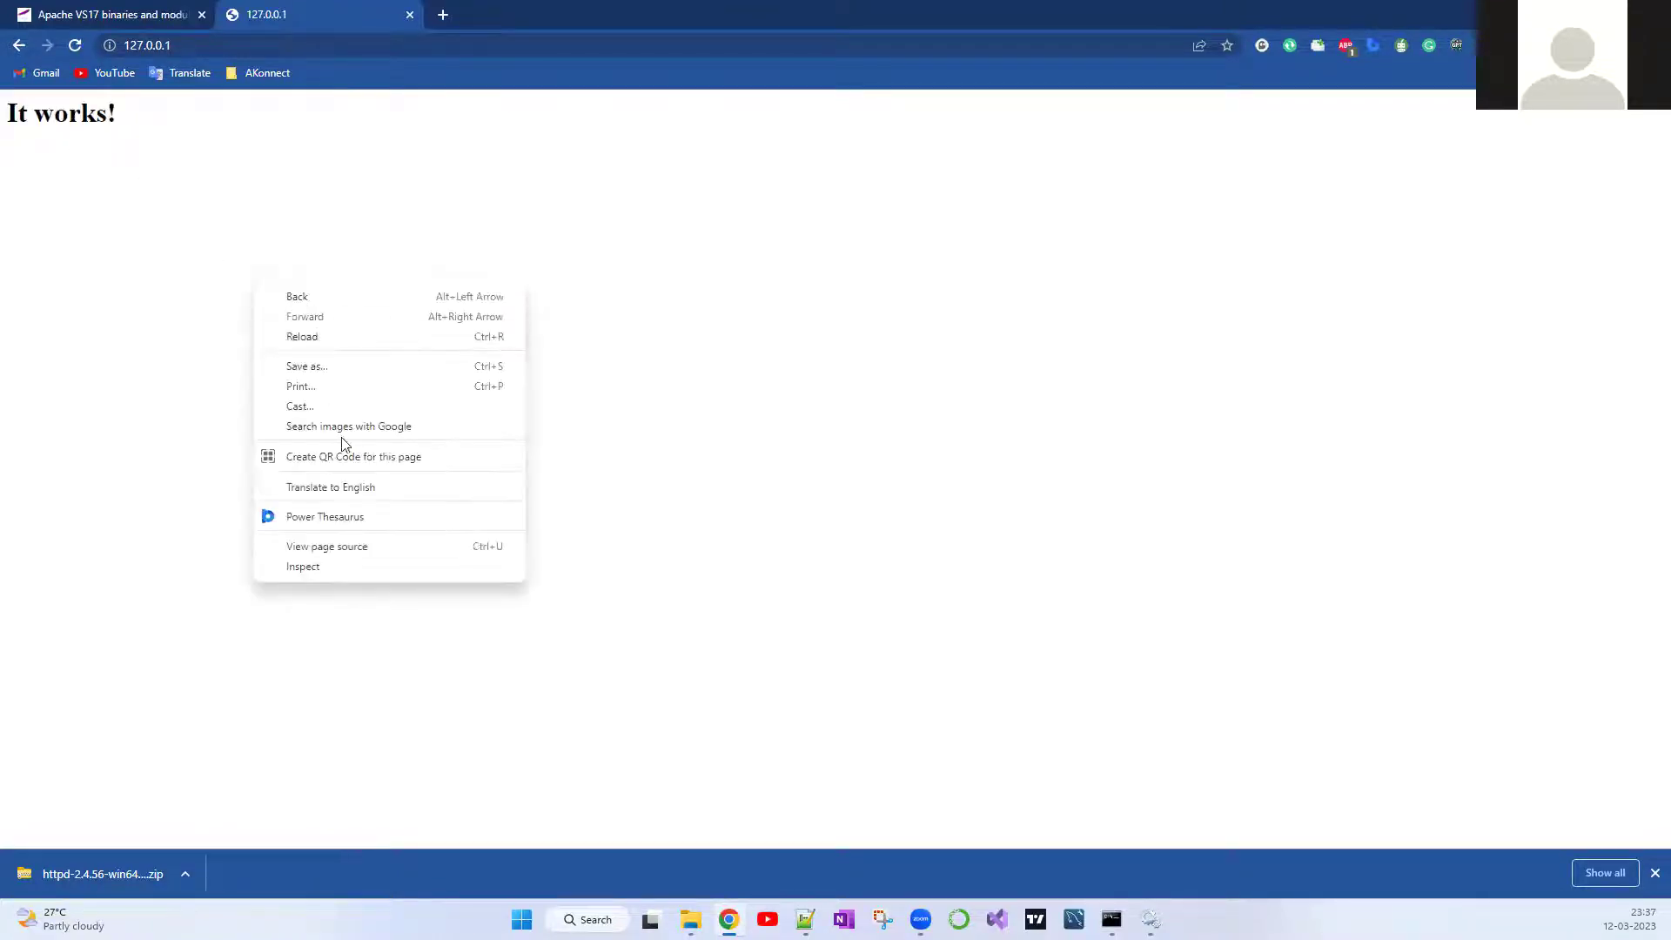
left_click(334, 572)
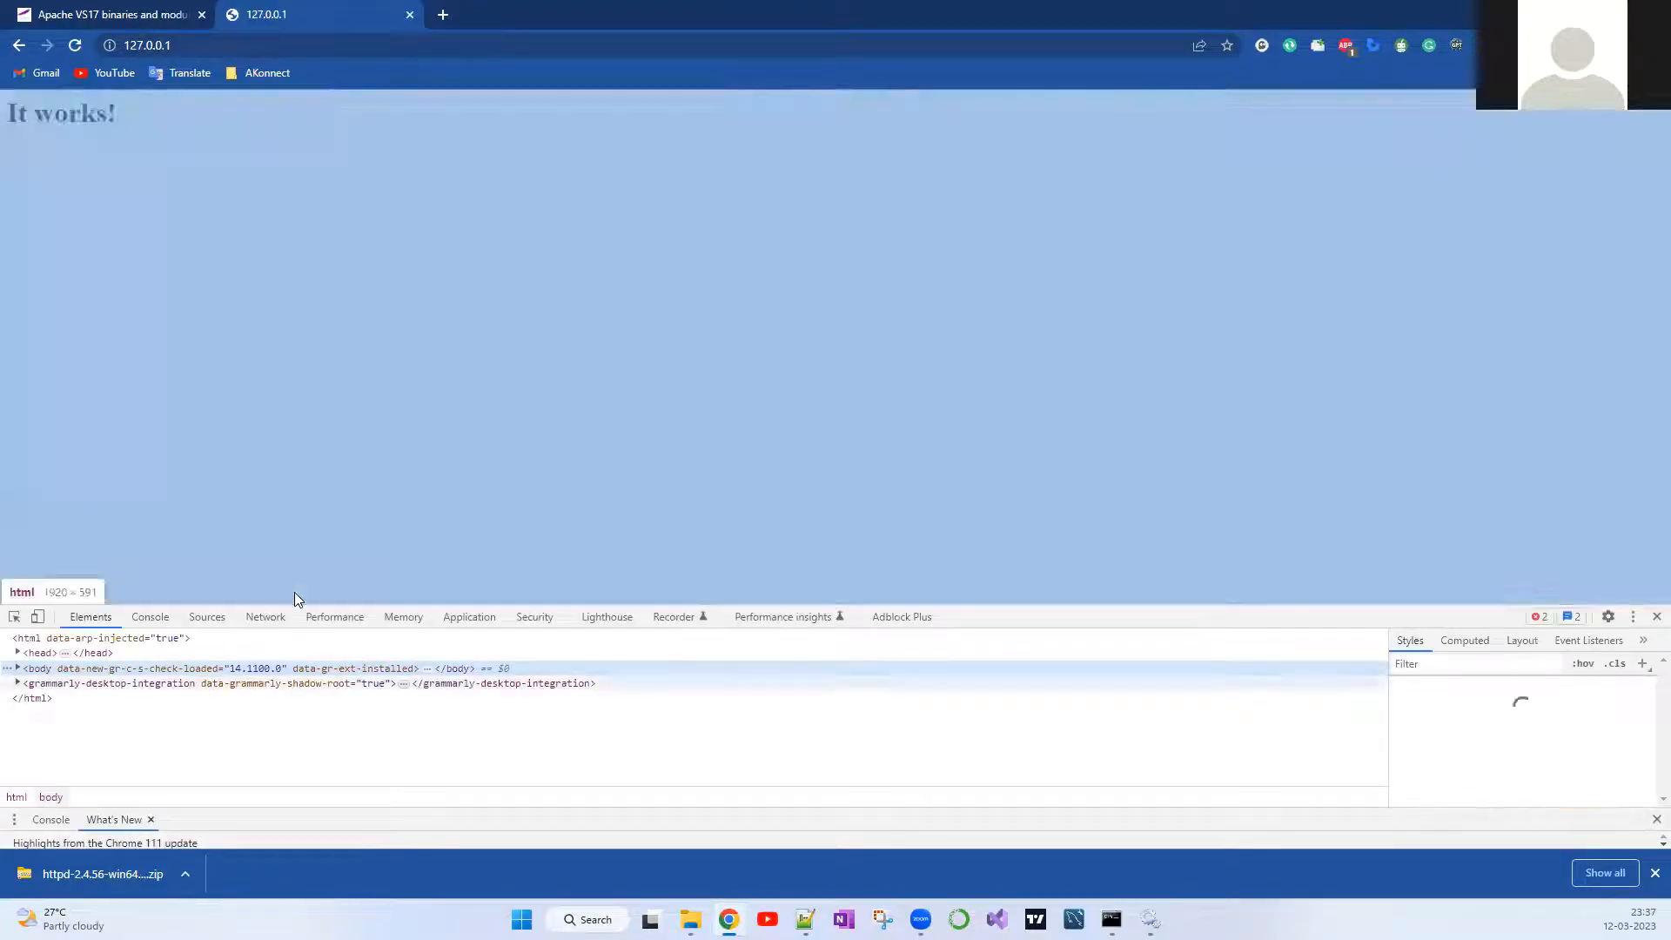
right_click(188, 188)
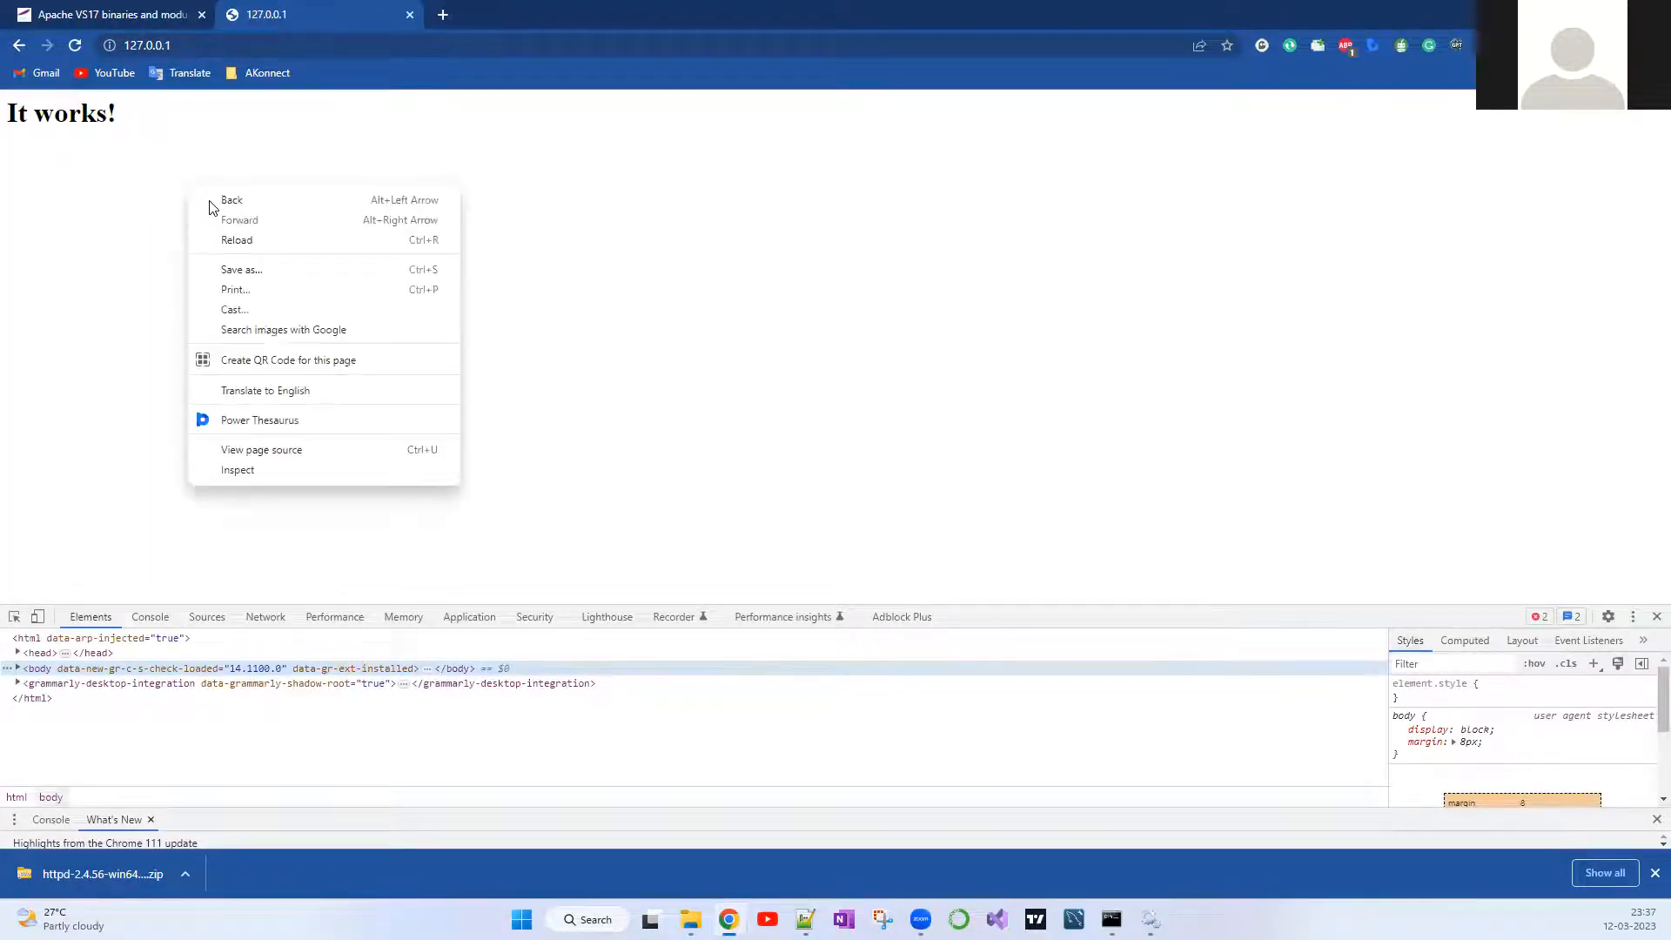
left_click(671, 343)
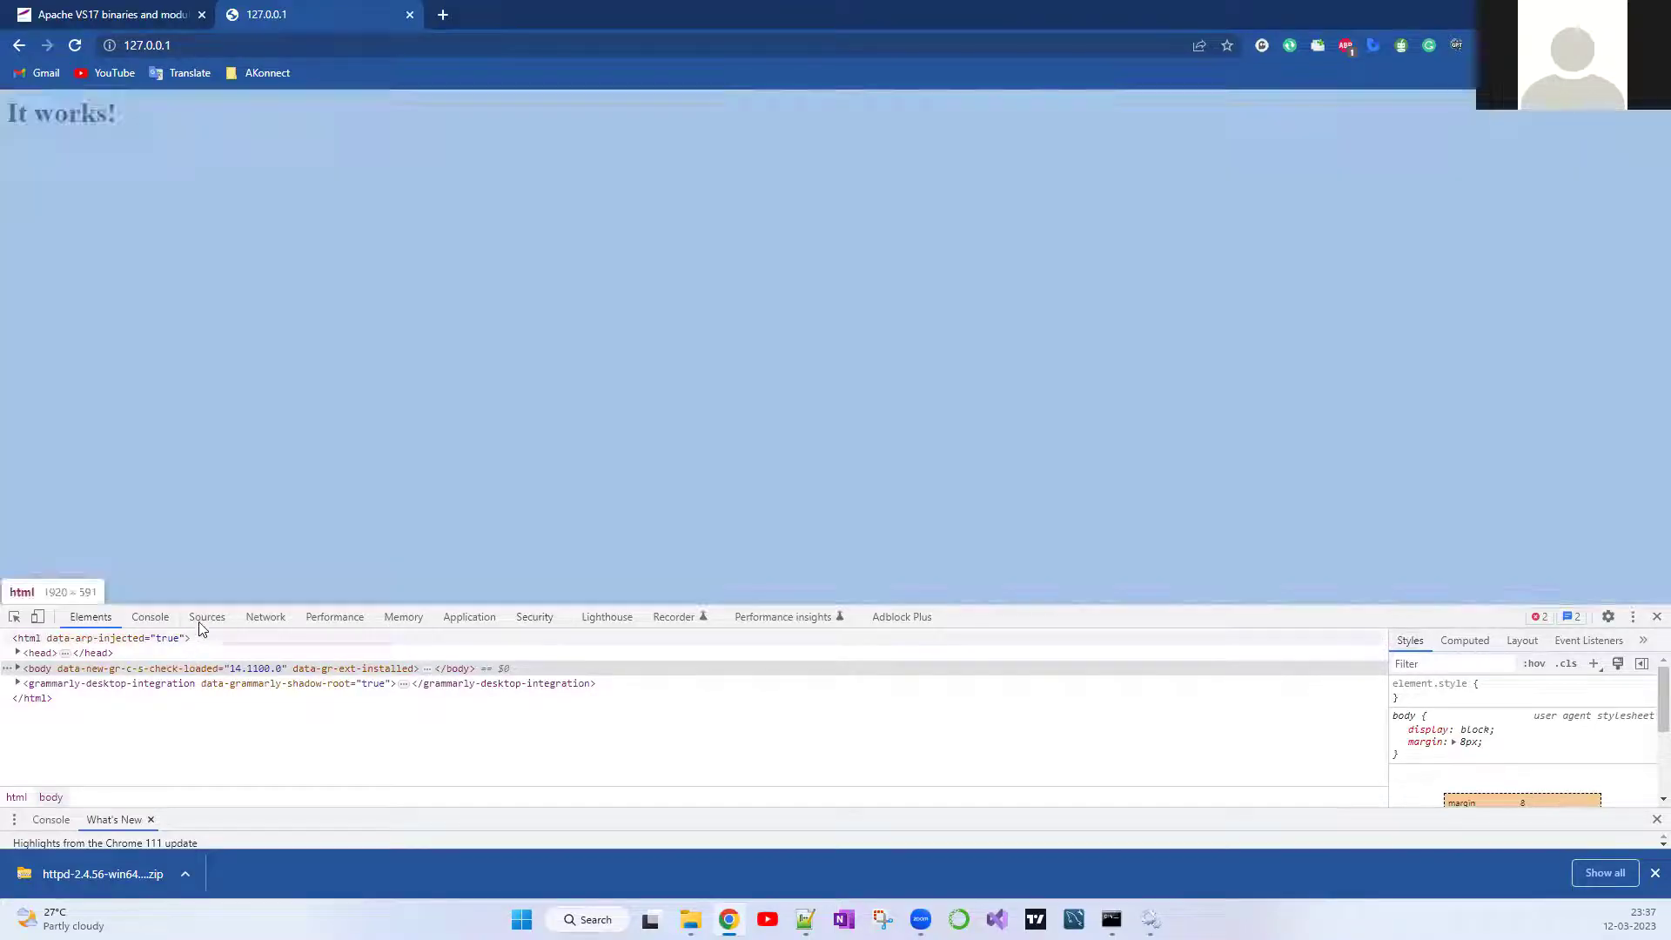
Step: View the (index) HTML under Sources, highlighting the 'It works!' lines
left_click(205, 618)
left_click(65, 699)
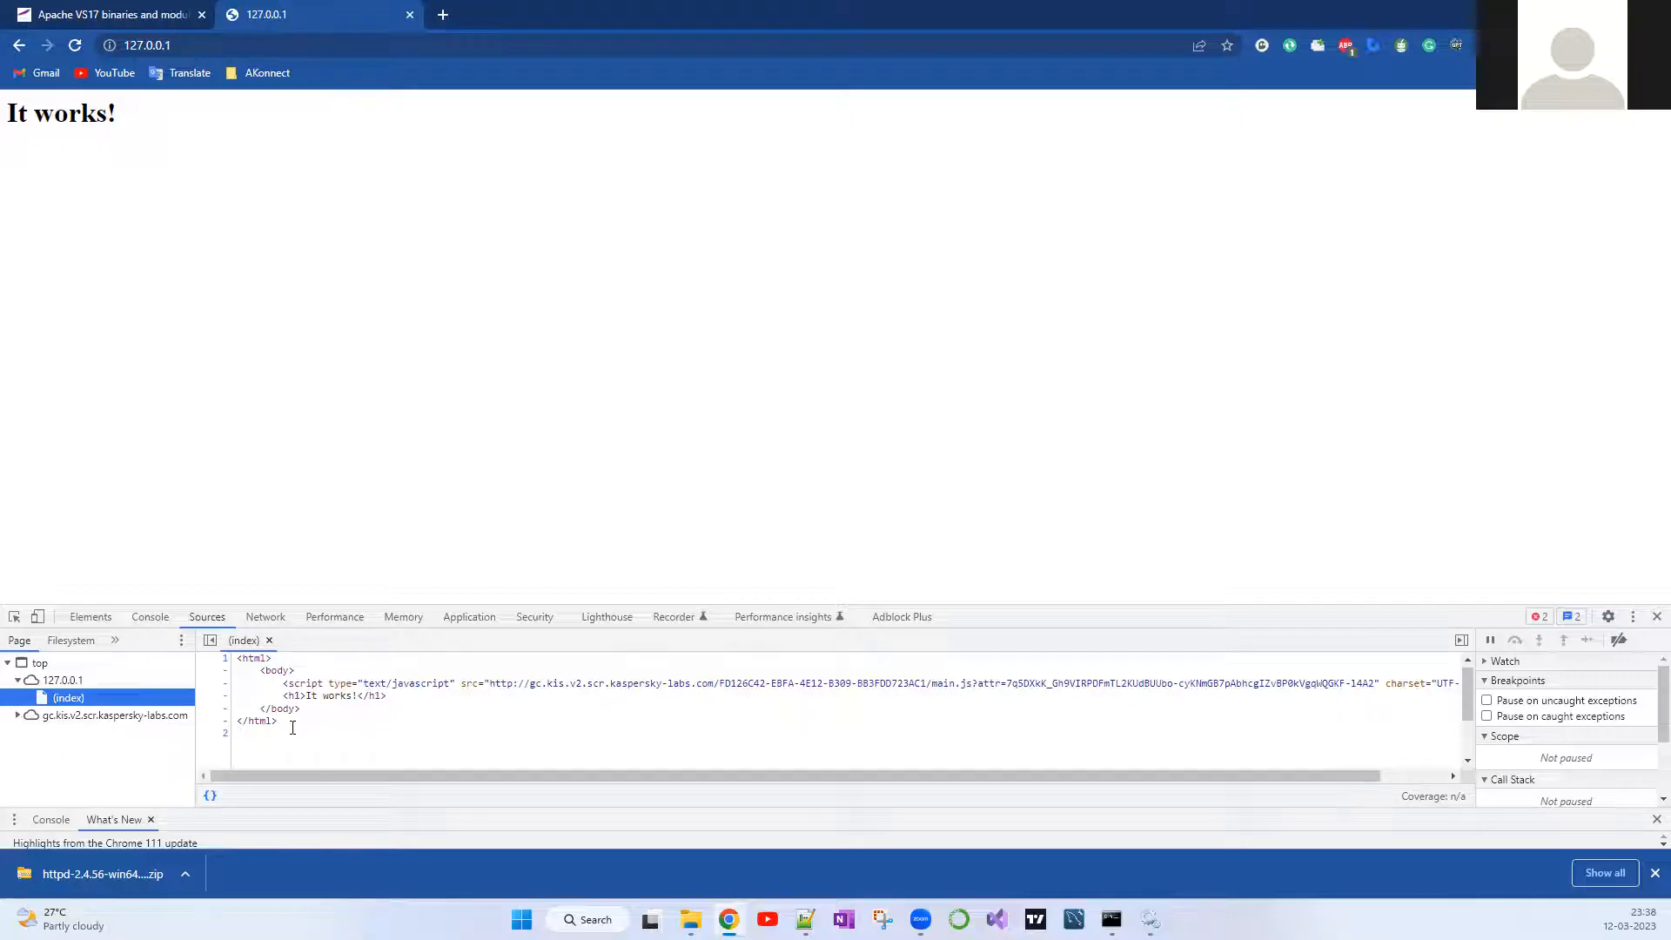
left_click_drag(291, 727, 242, 657)
left_click(356, 707)
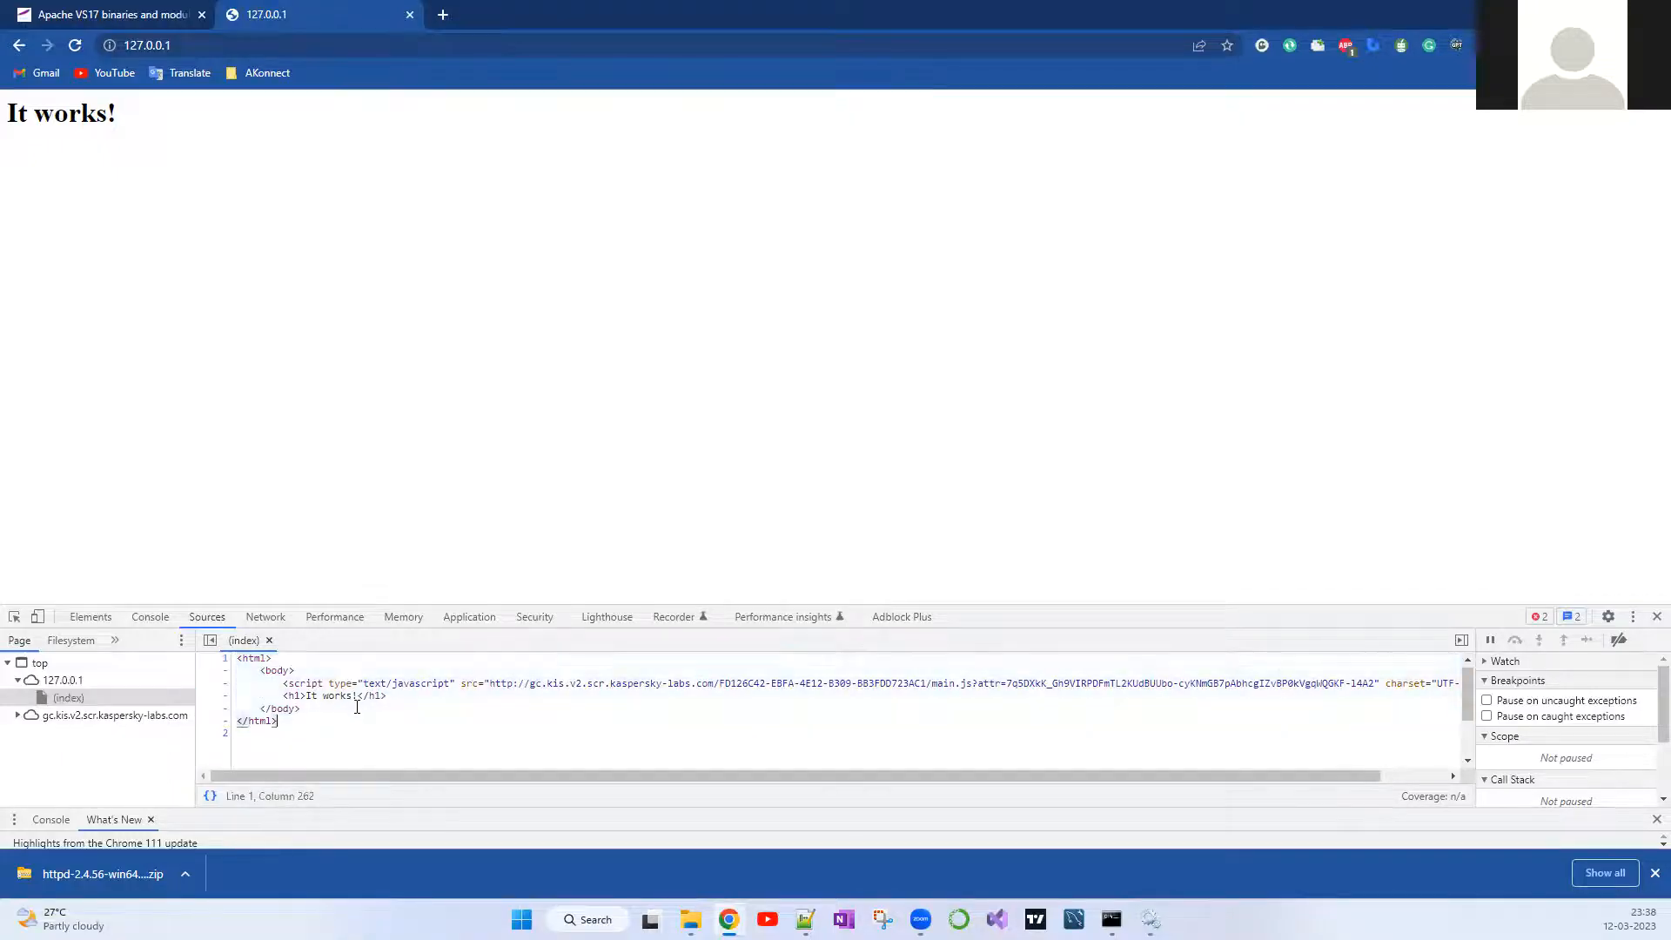
left_click(356, 696)
Step: Browse into Apache24\htdocs and bring up index's full context options
key("alt+Tab")
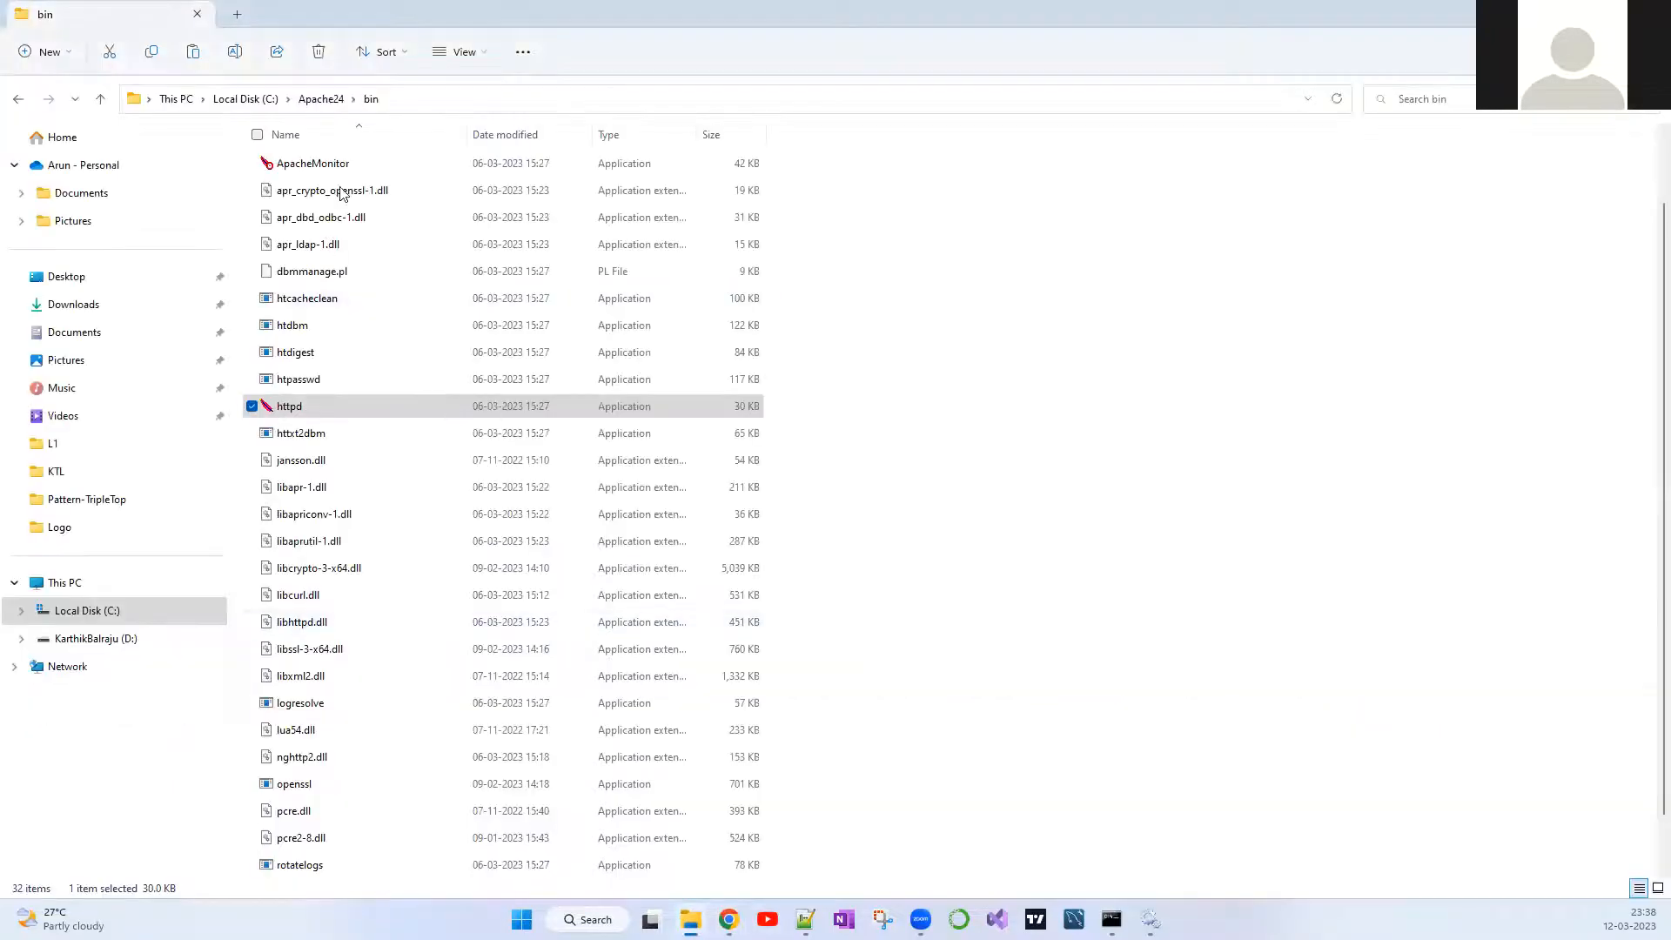
scroll(336, 235, "up", 1)
left_click(320, 98)
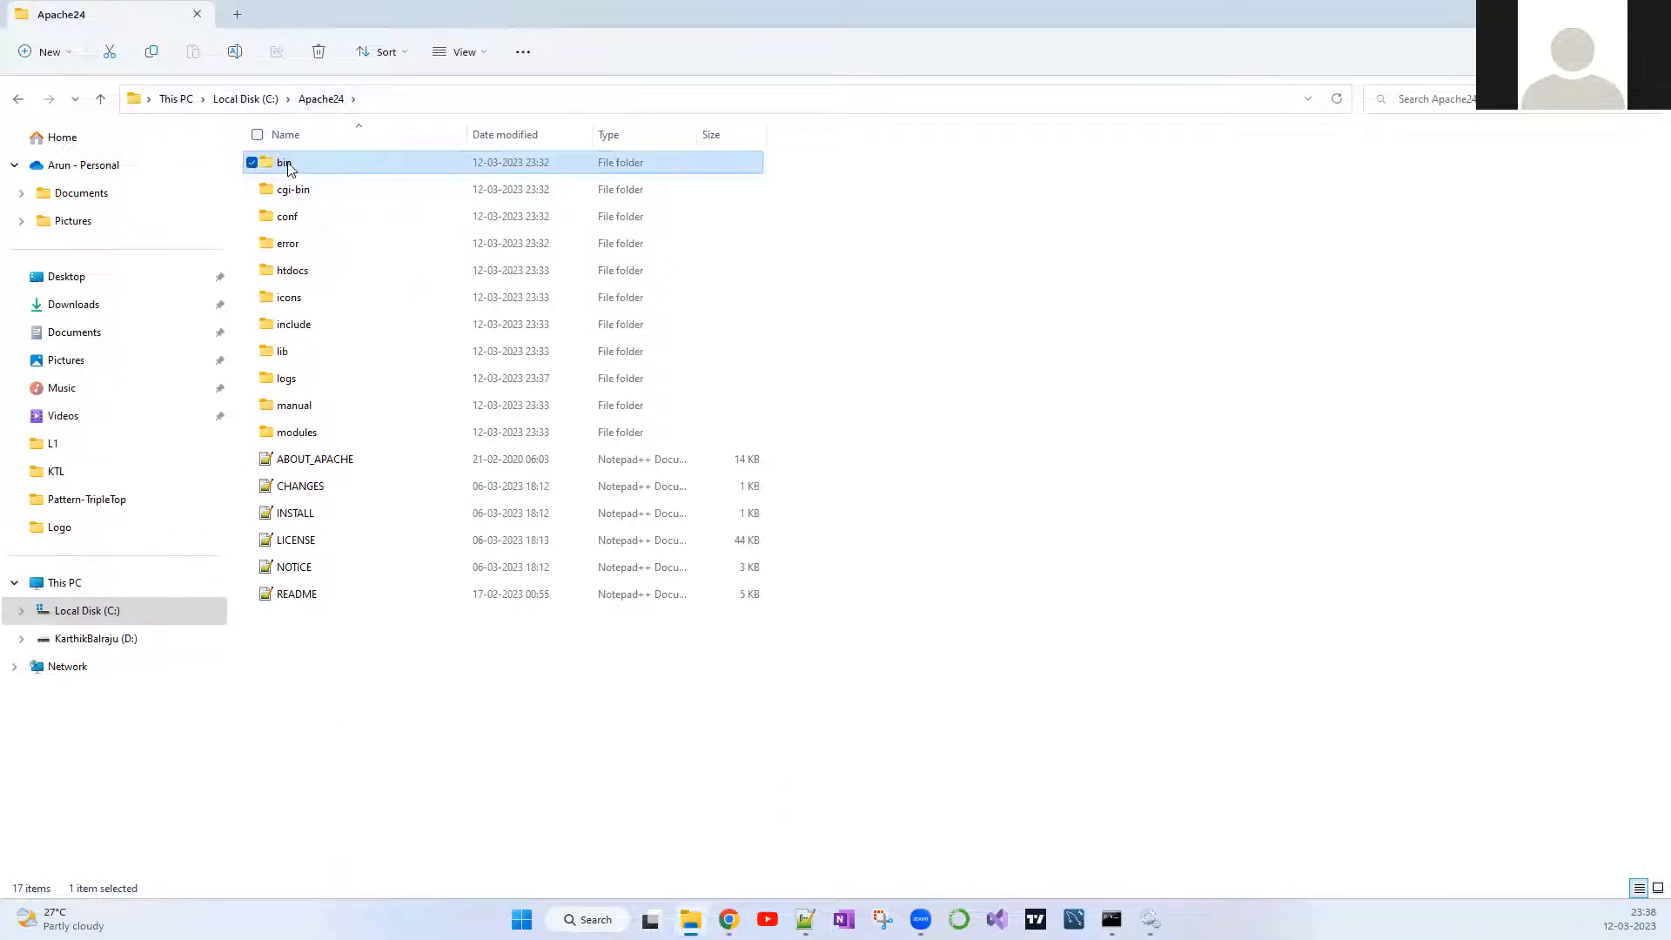
mouse_move(285, 163)
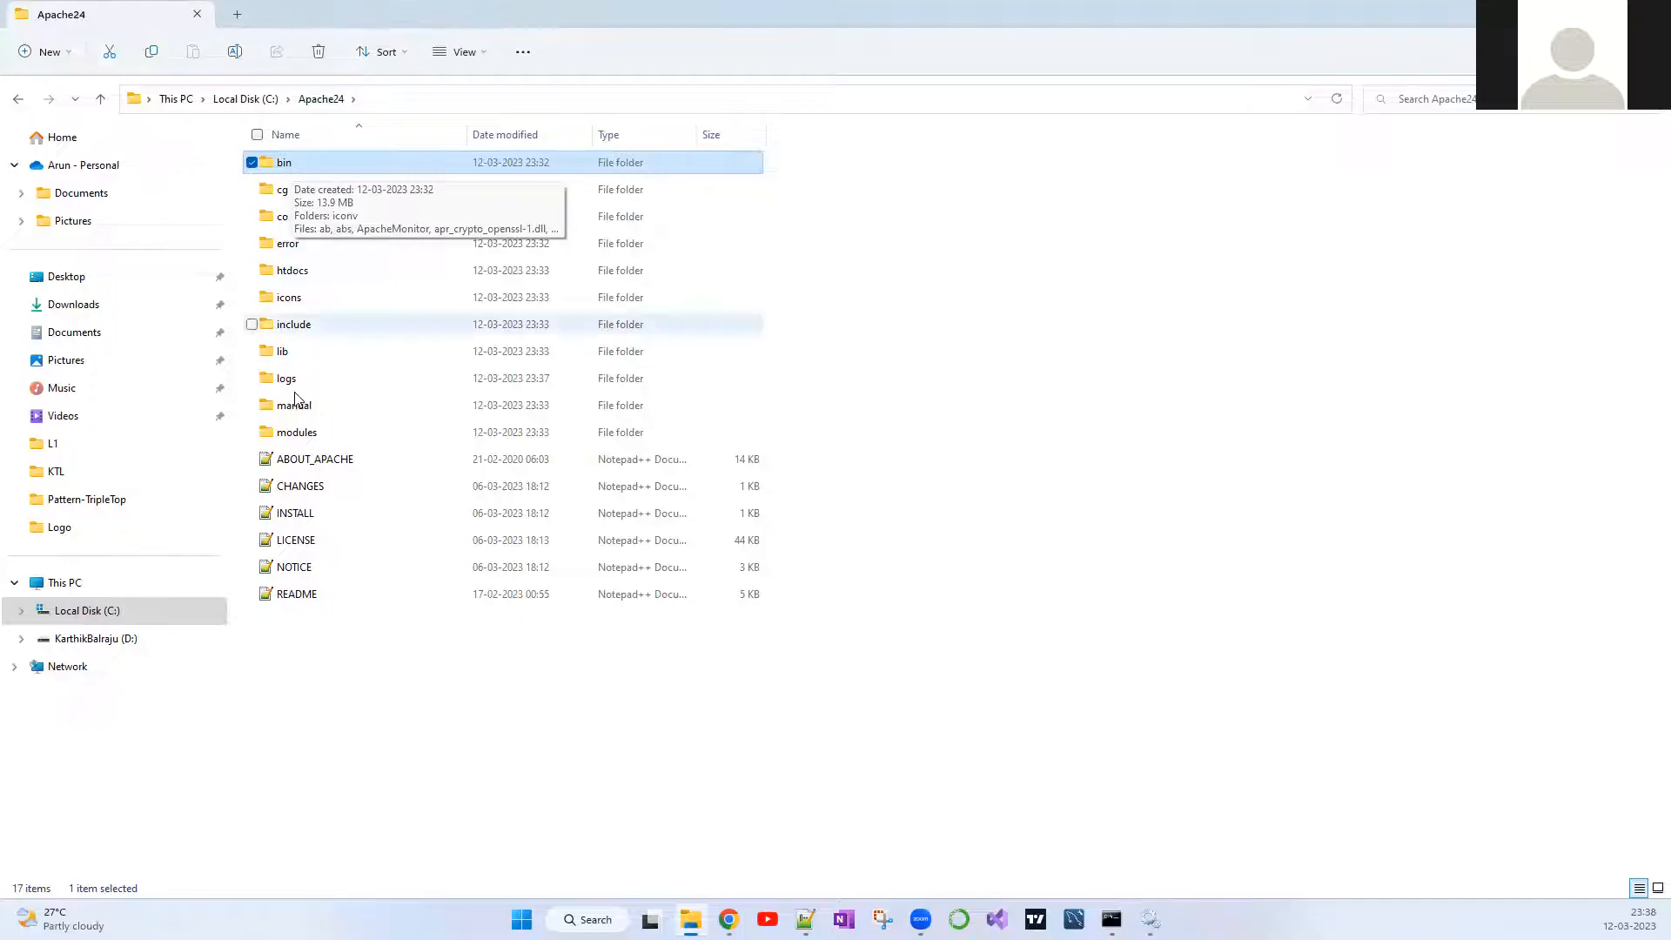
left_click(291, 276)
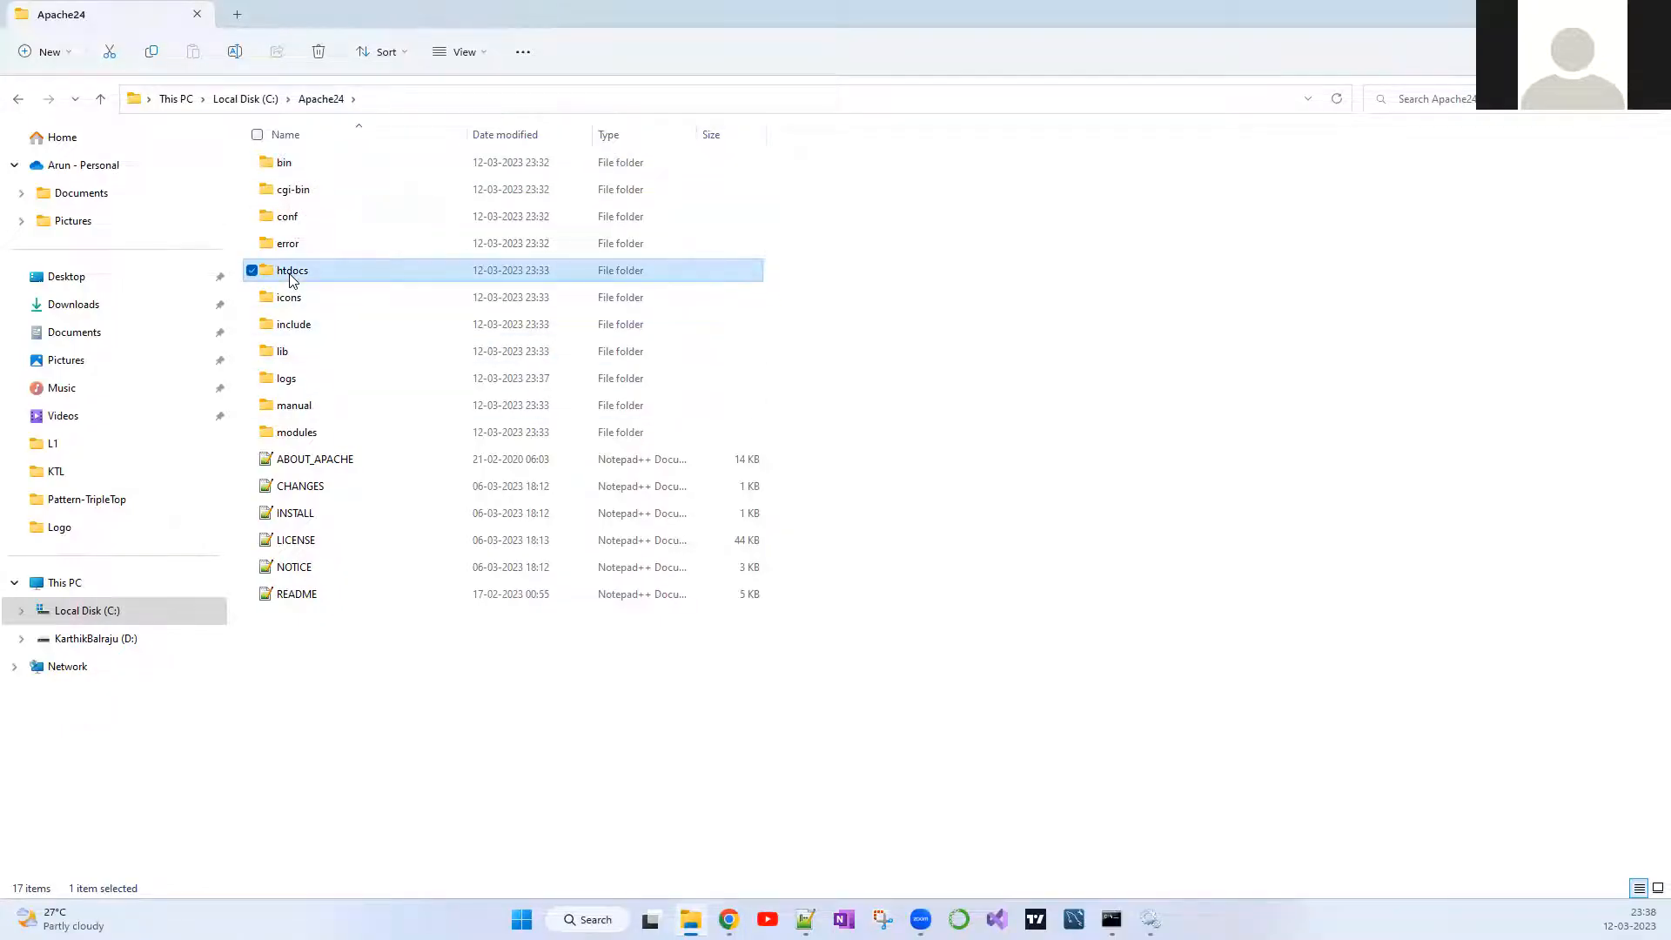
double_click(292, 276)
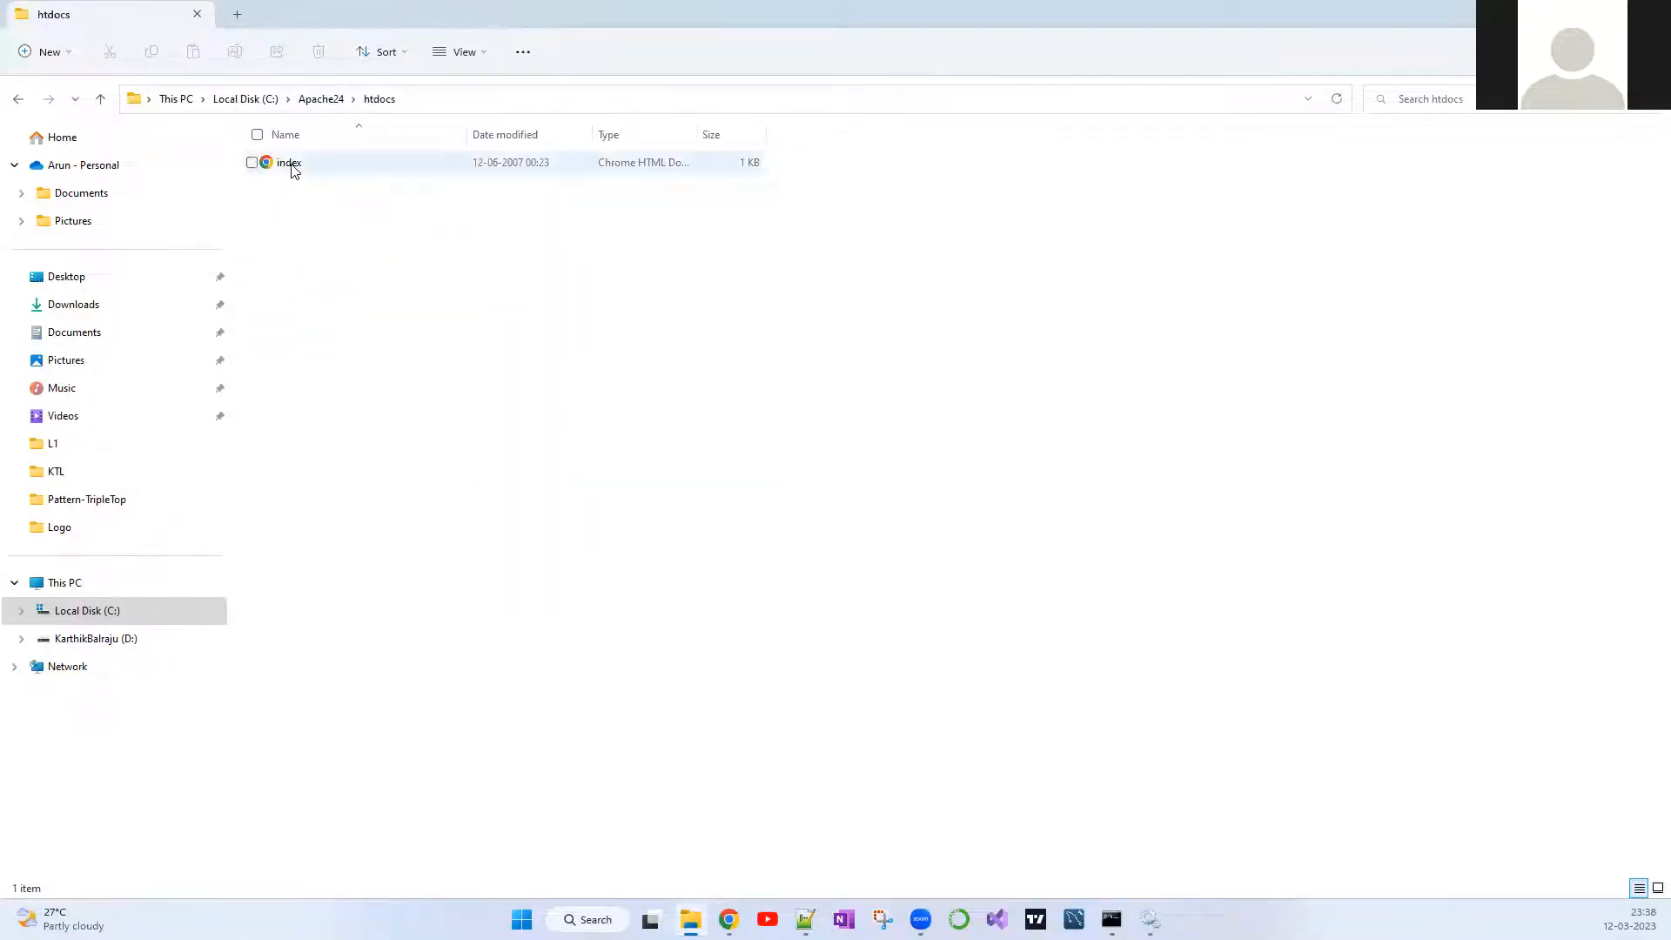
right_click(292, 170)
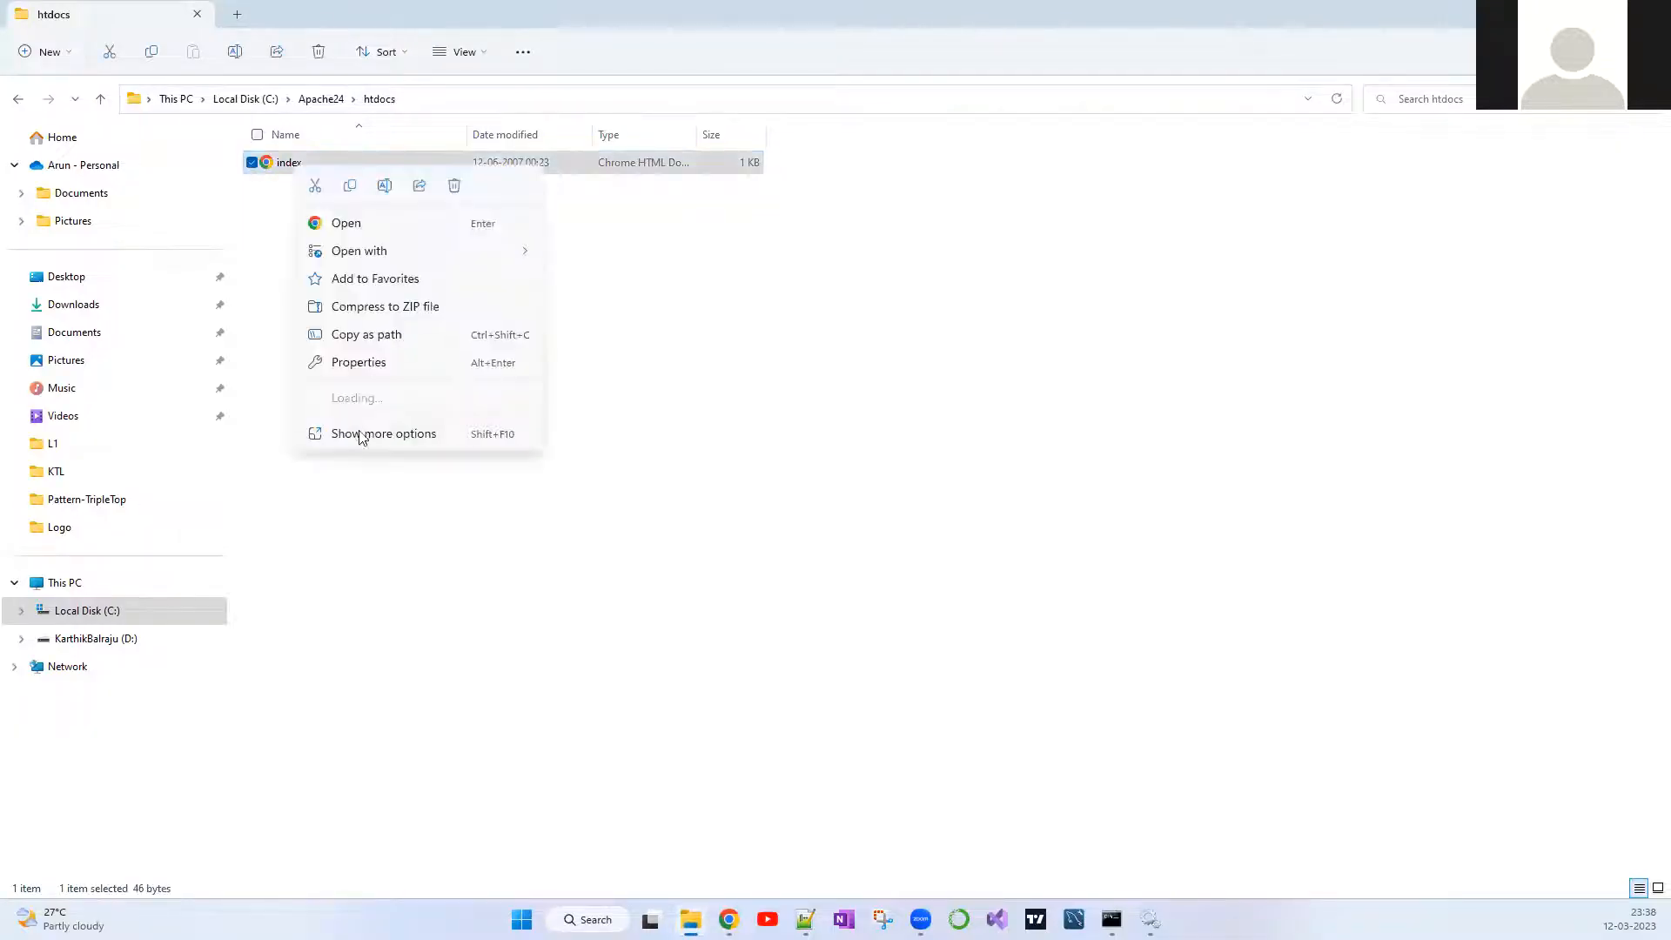
left_click(363, 435)
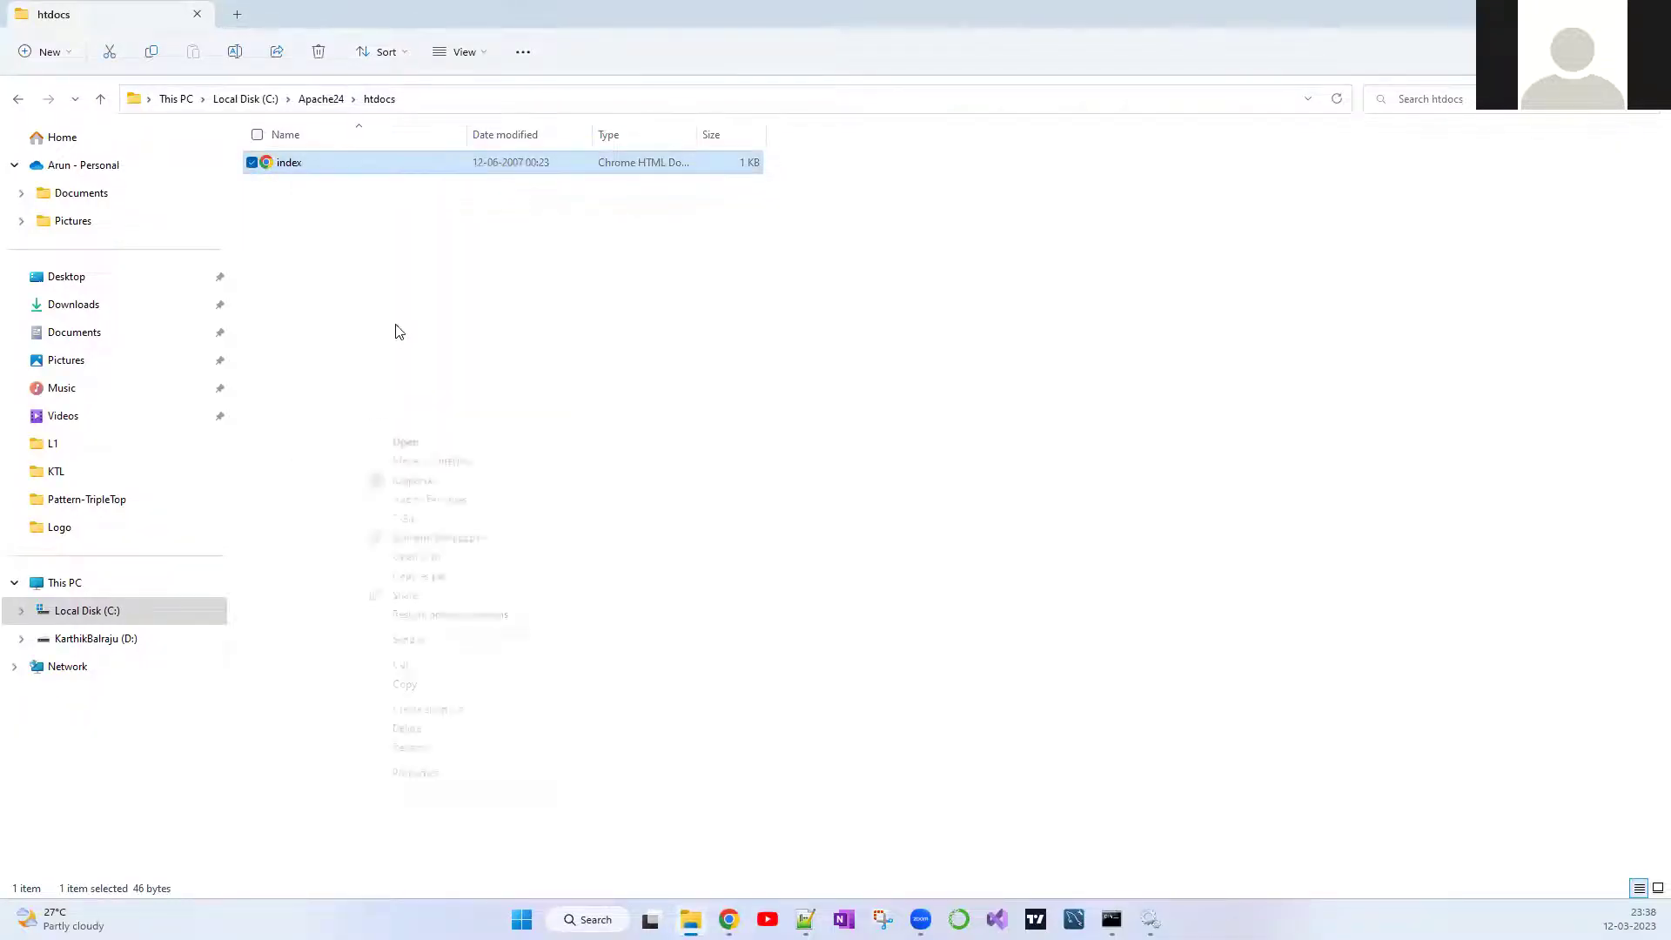
Step: Append ' Stybull successfully modified the file' after 'It works!' and save index.html
left_click(428, 537)
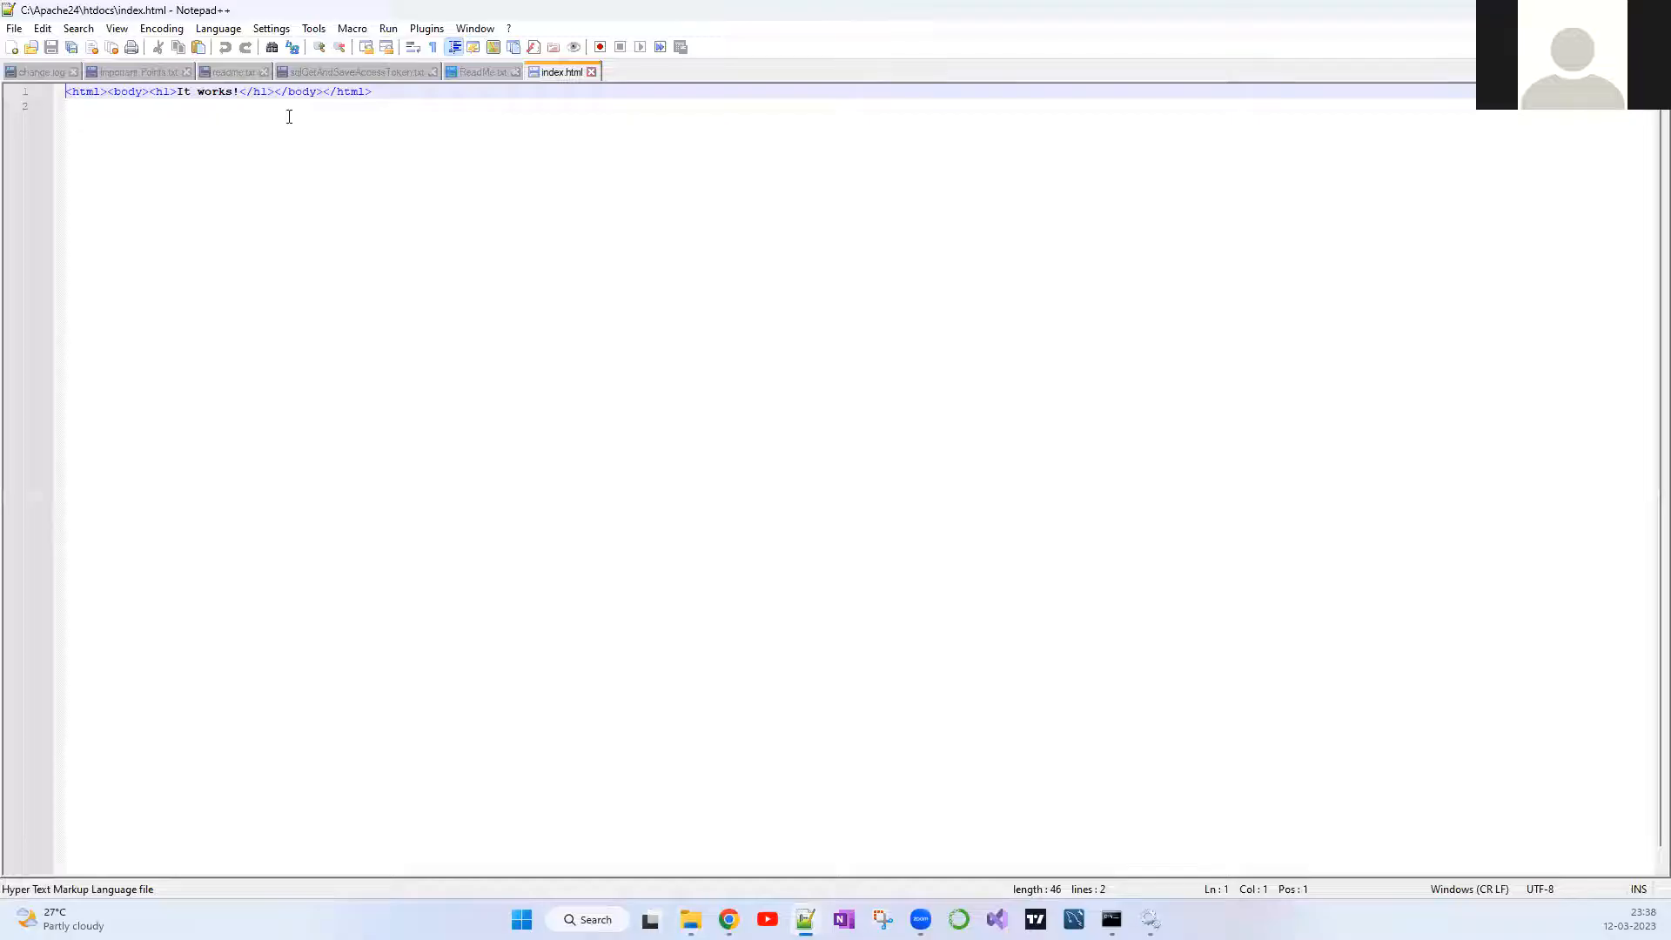
left_click(240, 92)
type("St")
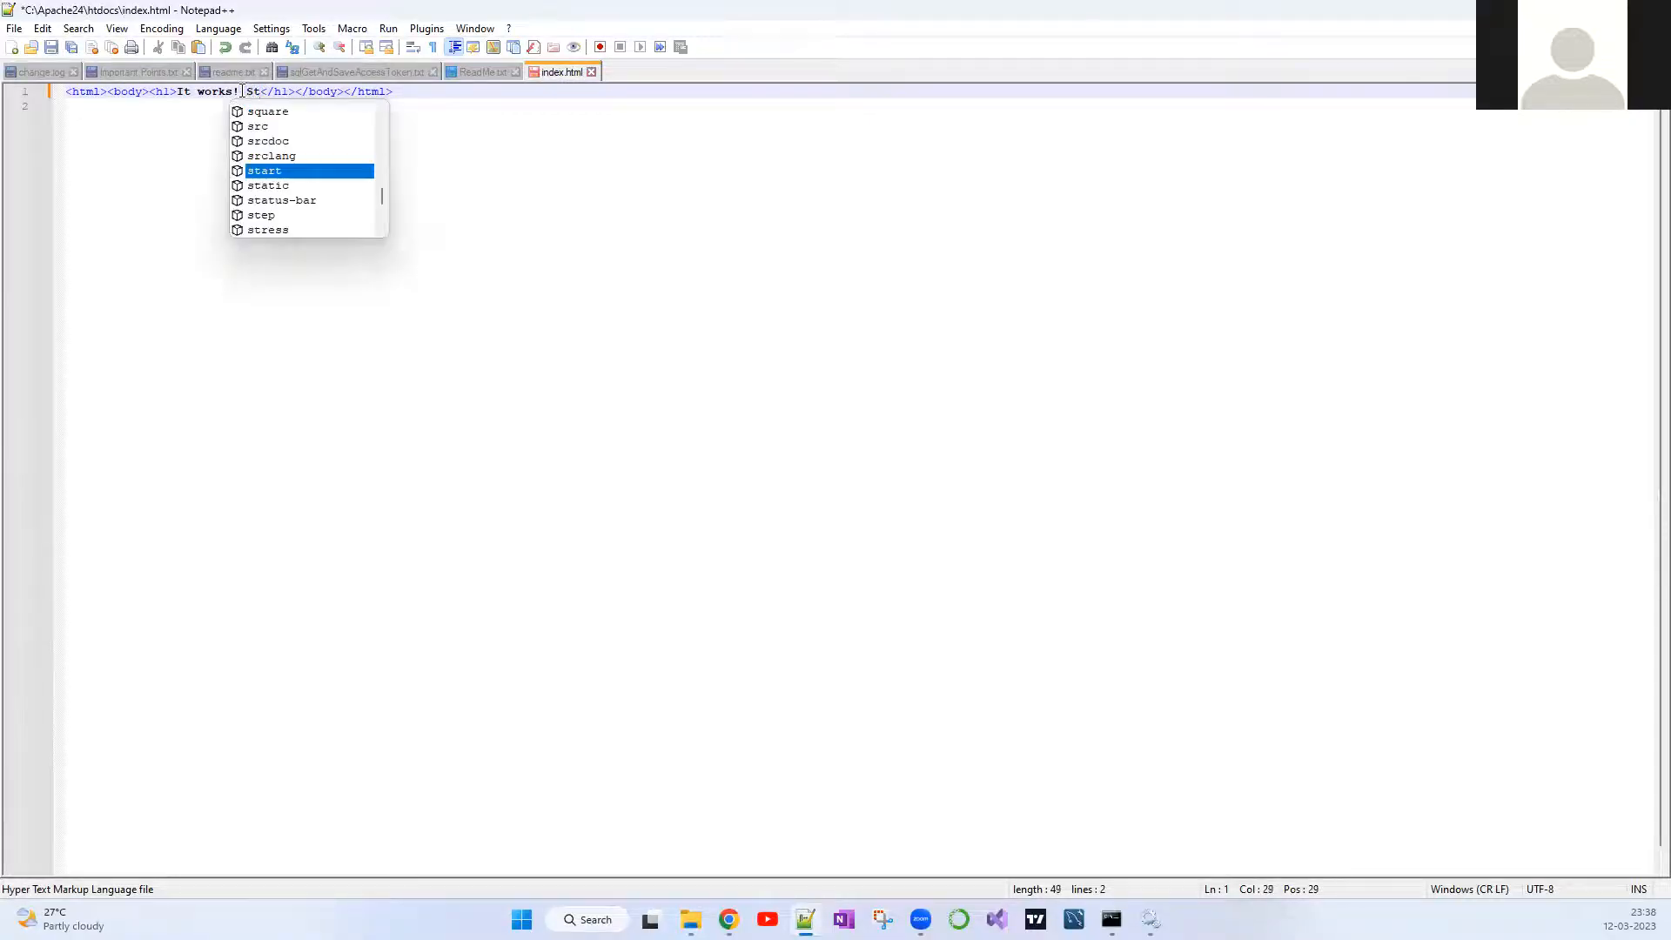
type("ybull successfull")
key("BackSpace")
type("y moid")
key("BackSpace")
key("BackSpace")
type("dified the file")
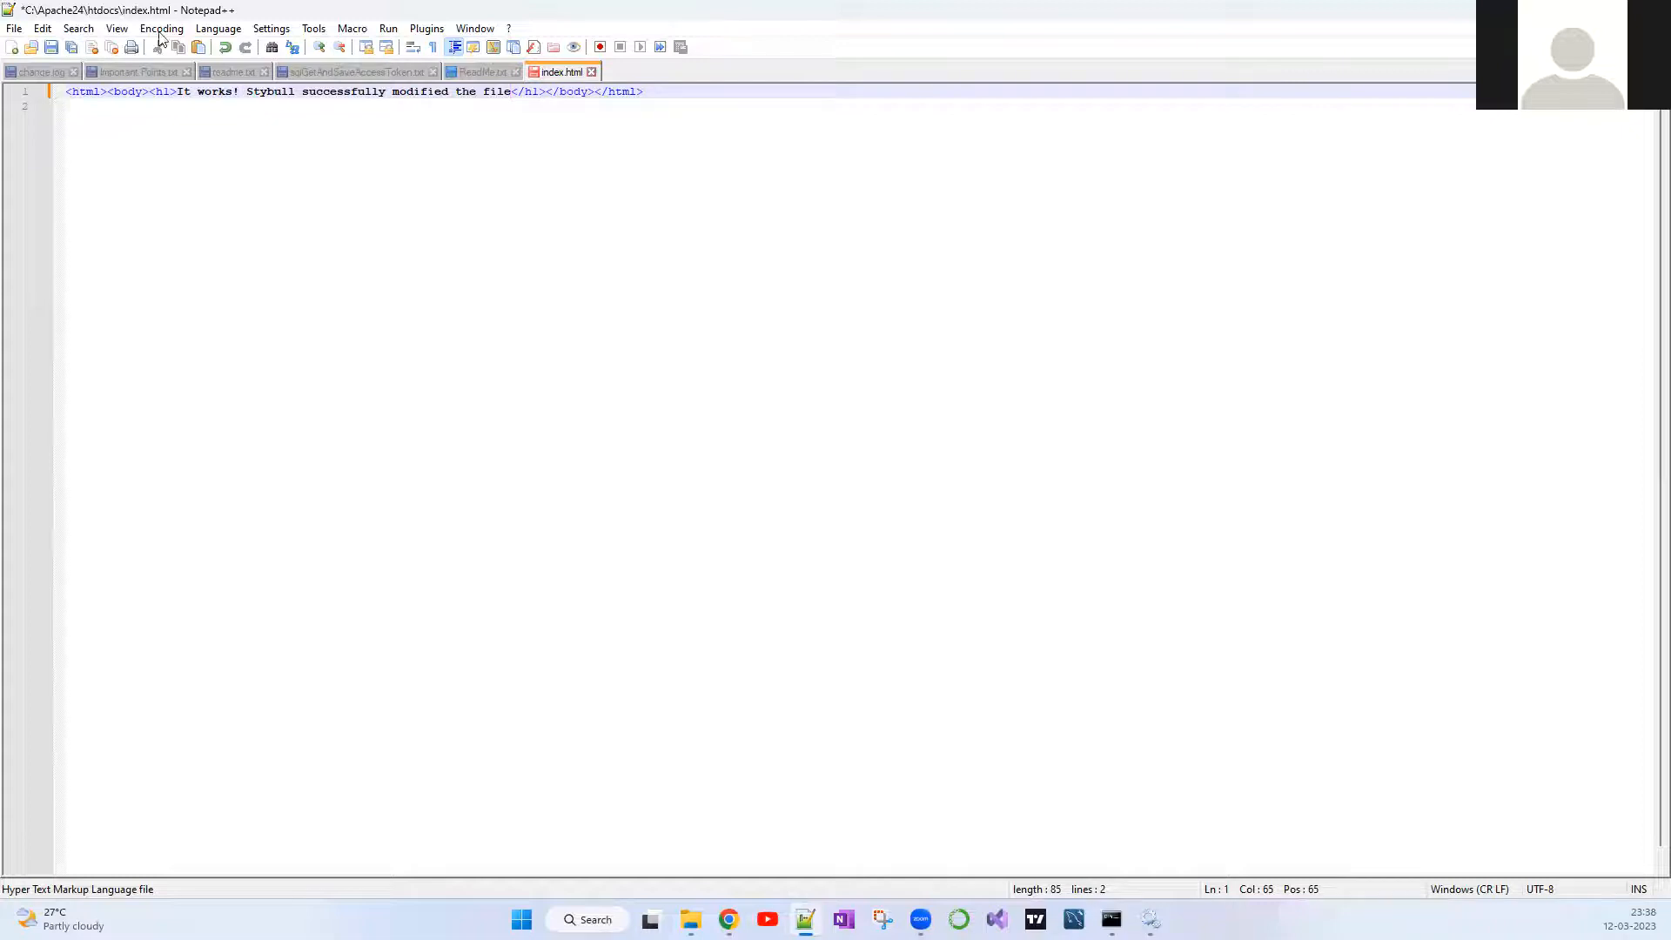
left_click(51, 49)
key("alt+Tab")
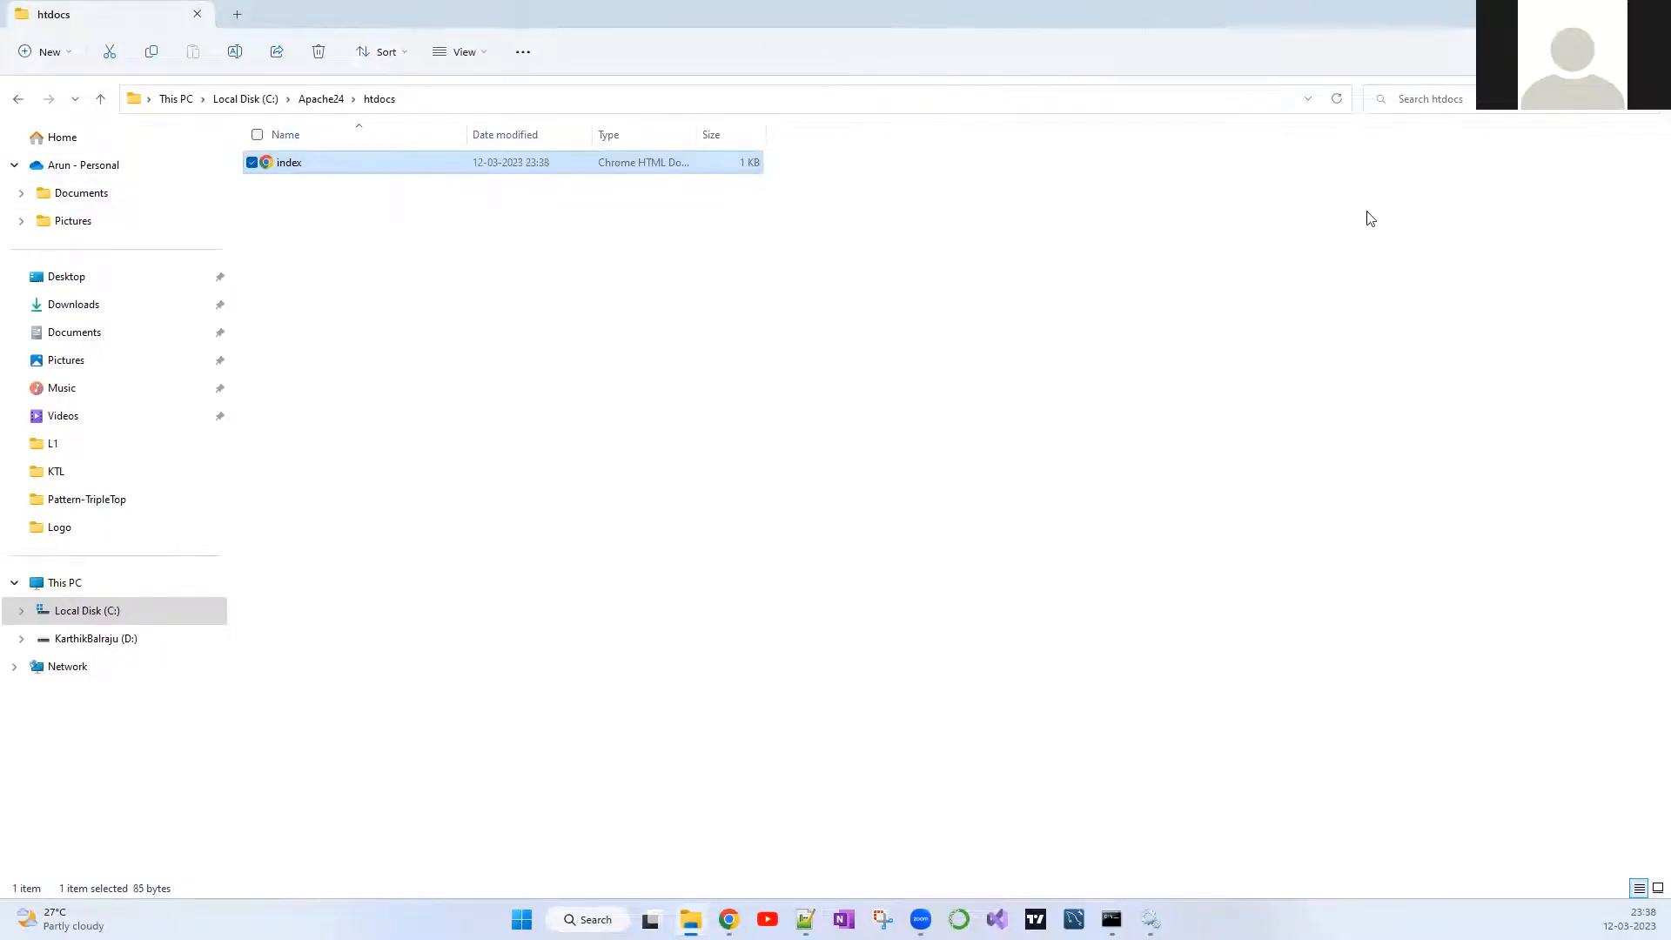
Step: Reload 127.0.0.1 to show the modified heading and its h1 line in DevTools
key("alt+Tab")
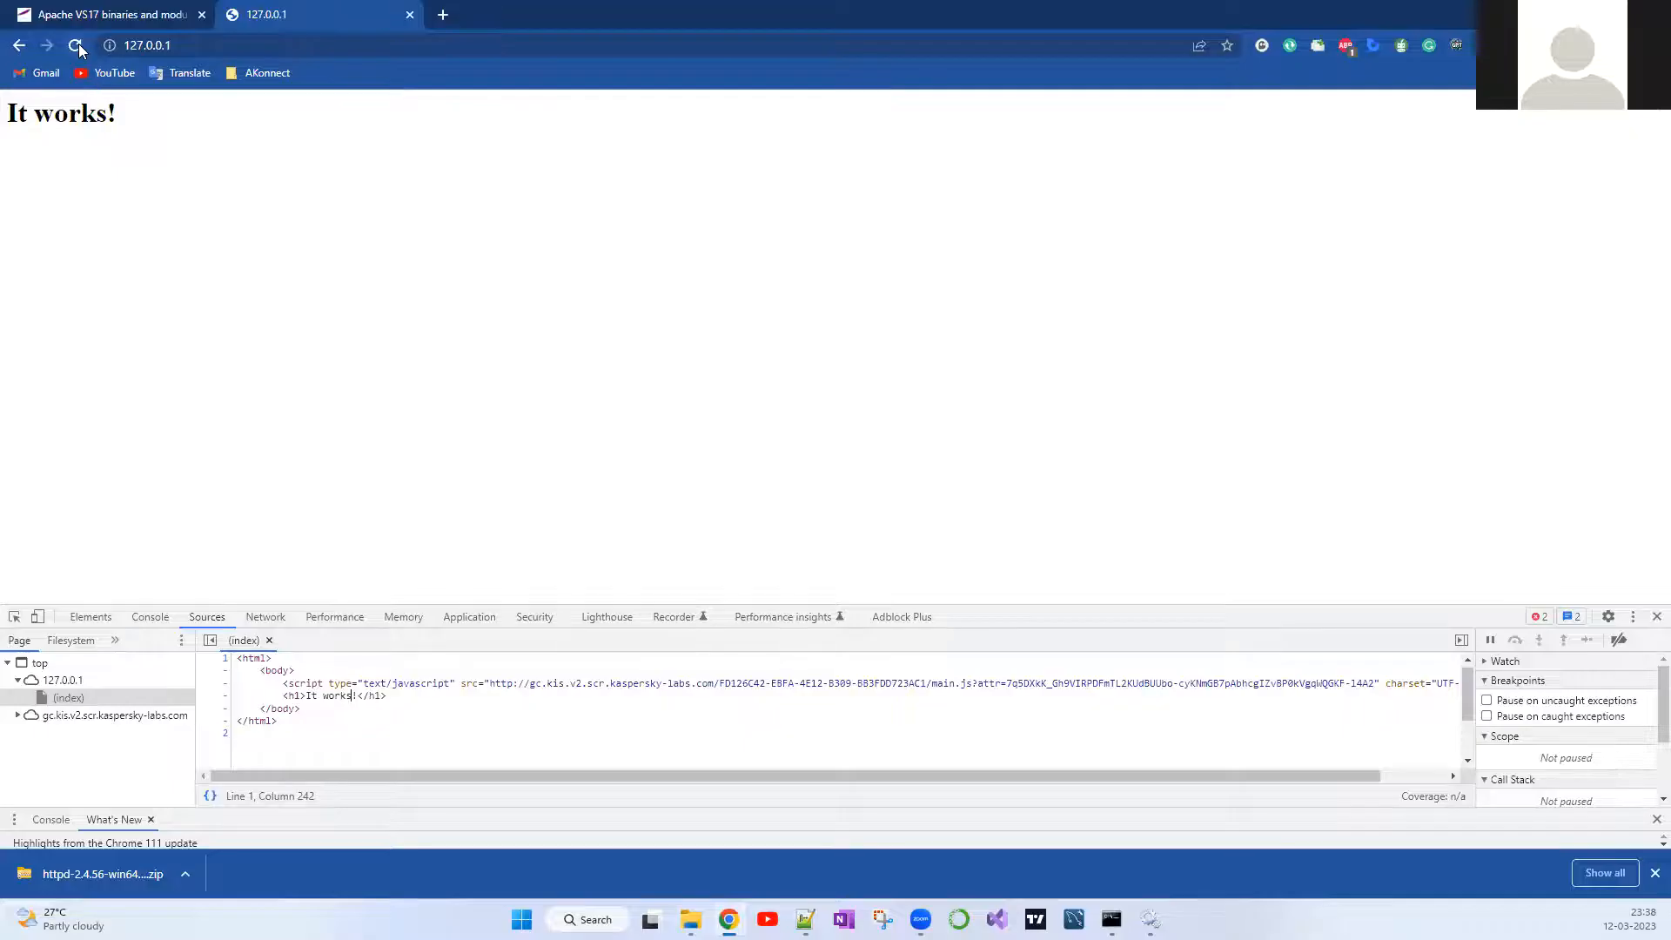
left_click(75, 46)
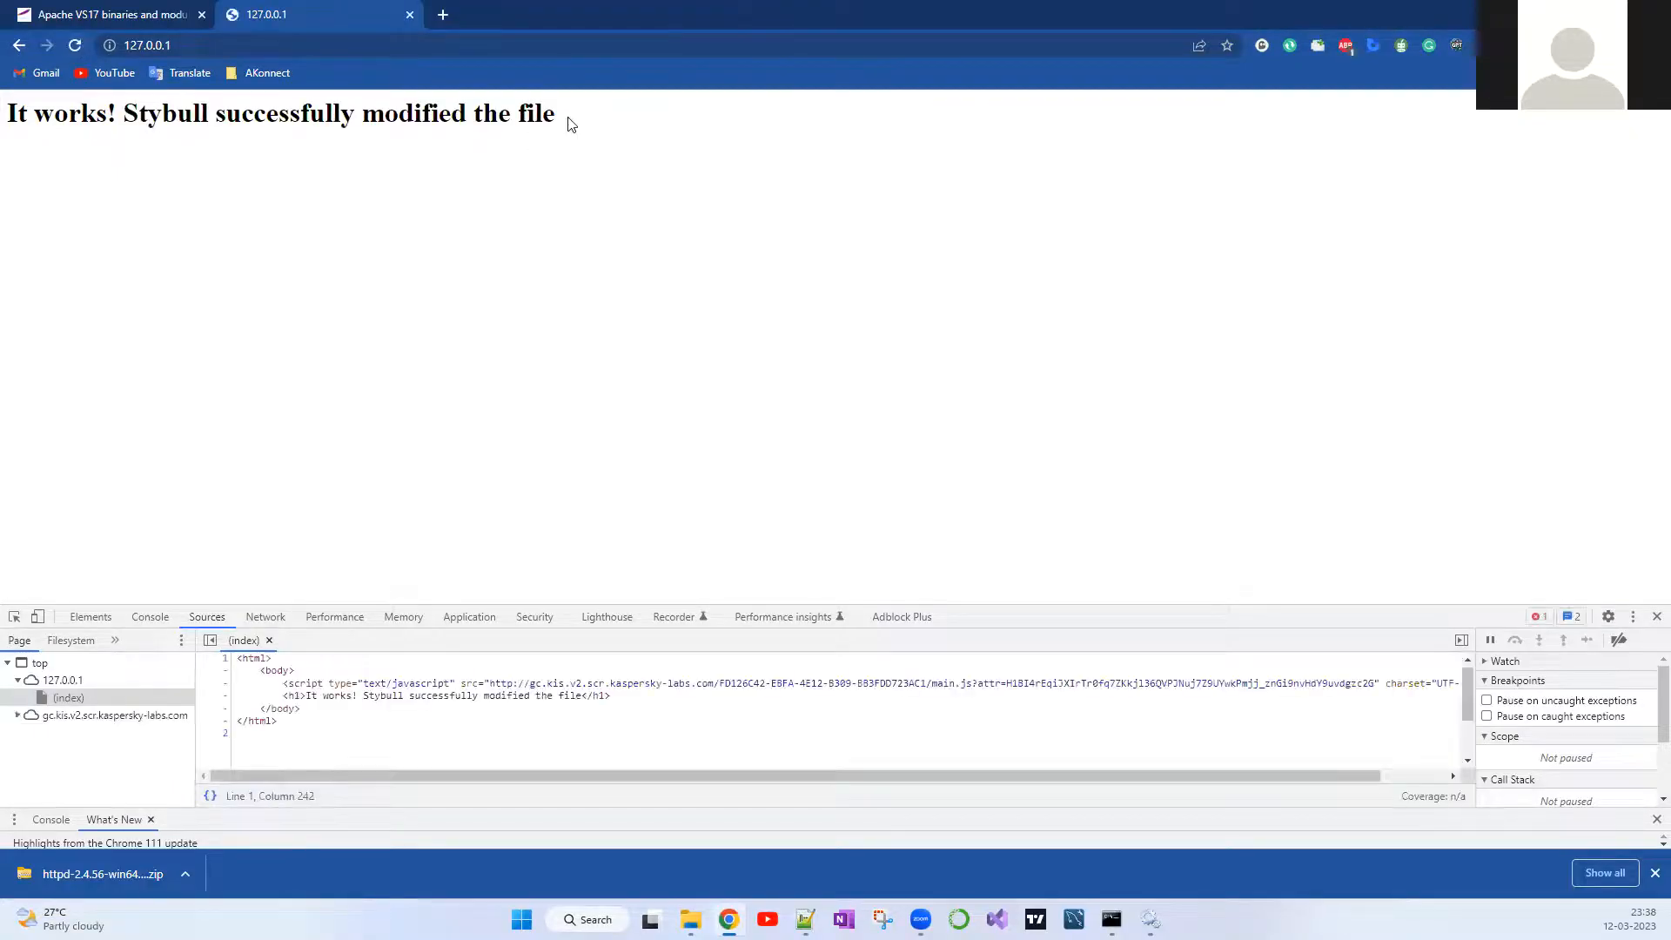
left_click_drag(575, 120, 124, 116)
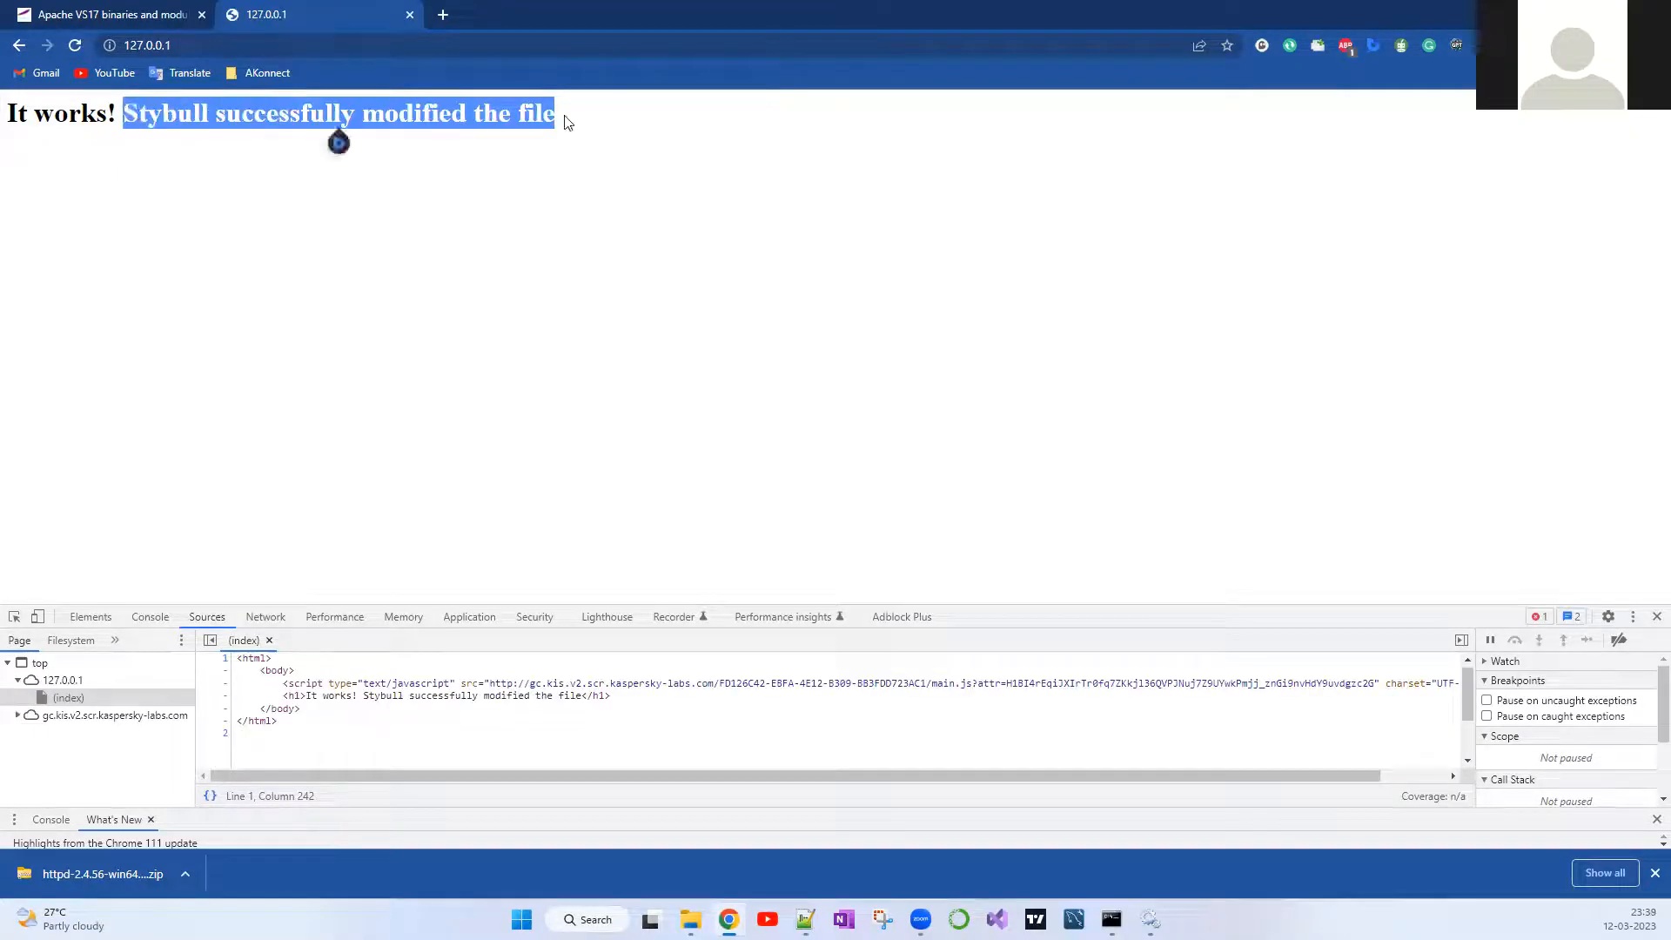
left_click(403, 698)
left_click_drag(616, 696, 285, 699)
left_click(352, 481)
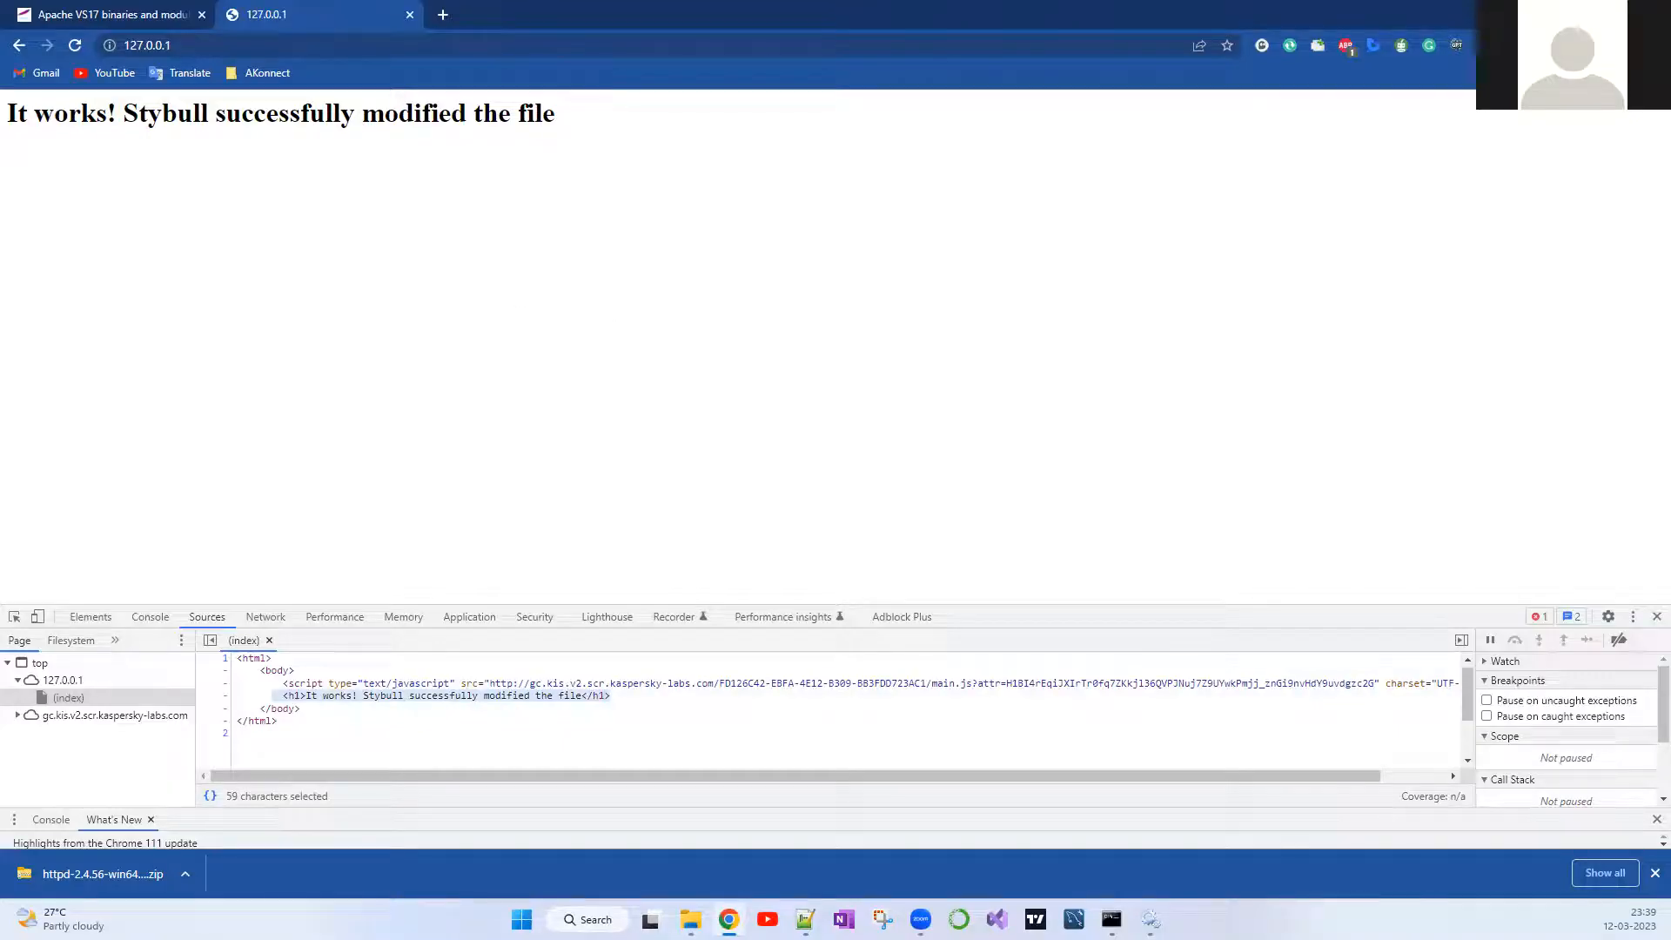
key("alt+Tab")
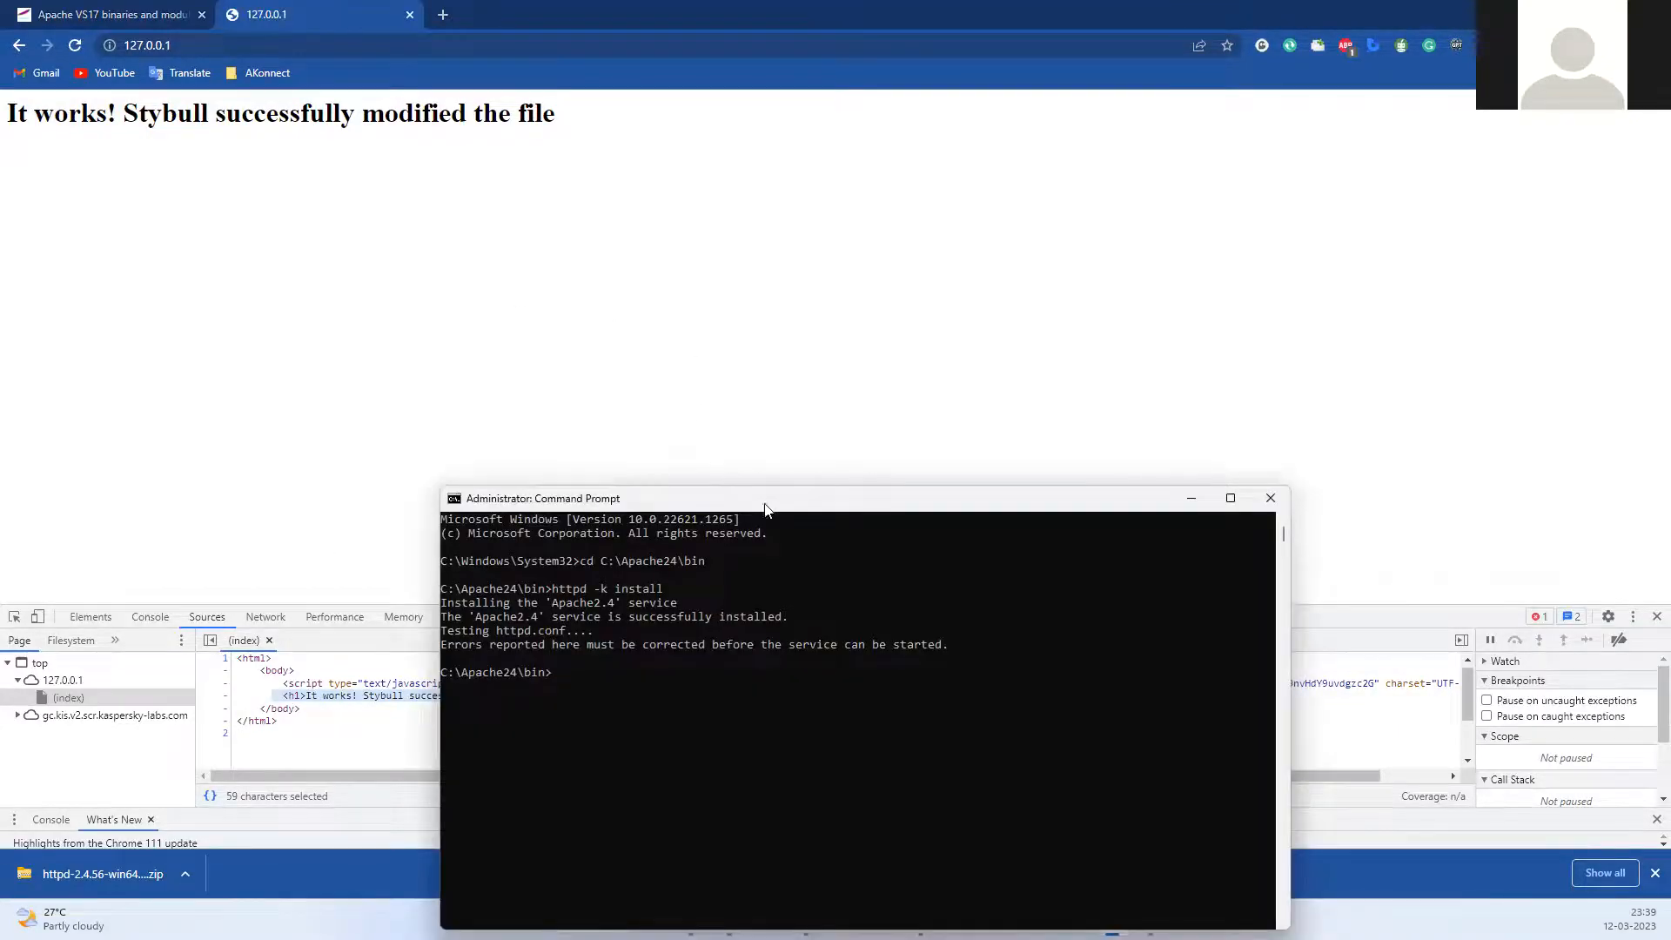
Step: Stop the Apache2.4 service and wait through the Service Control dialog
left_click_drag(633, 498, 490, 213)
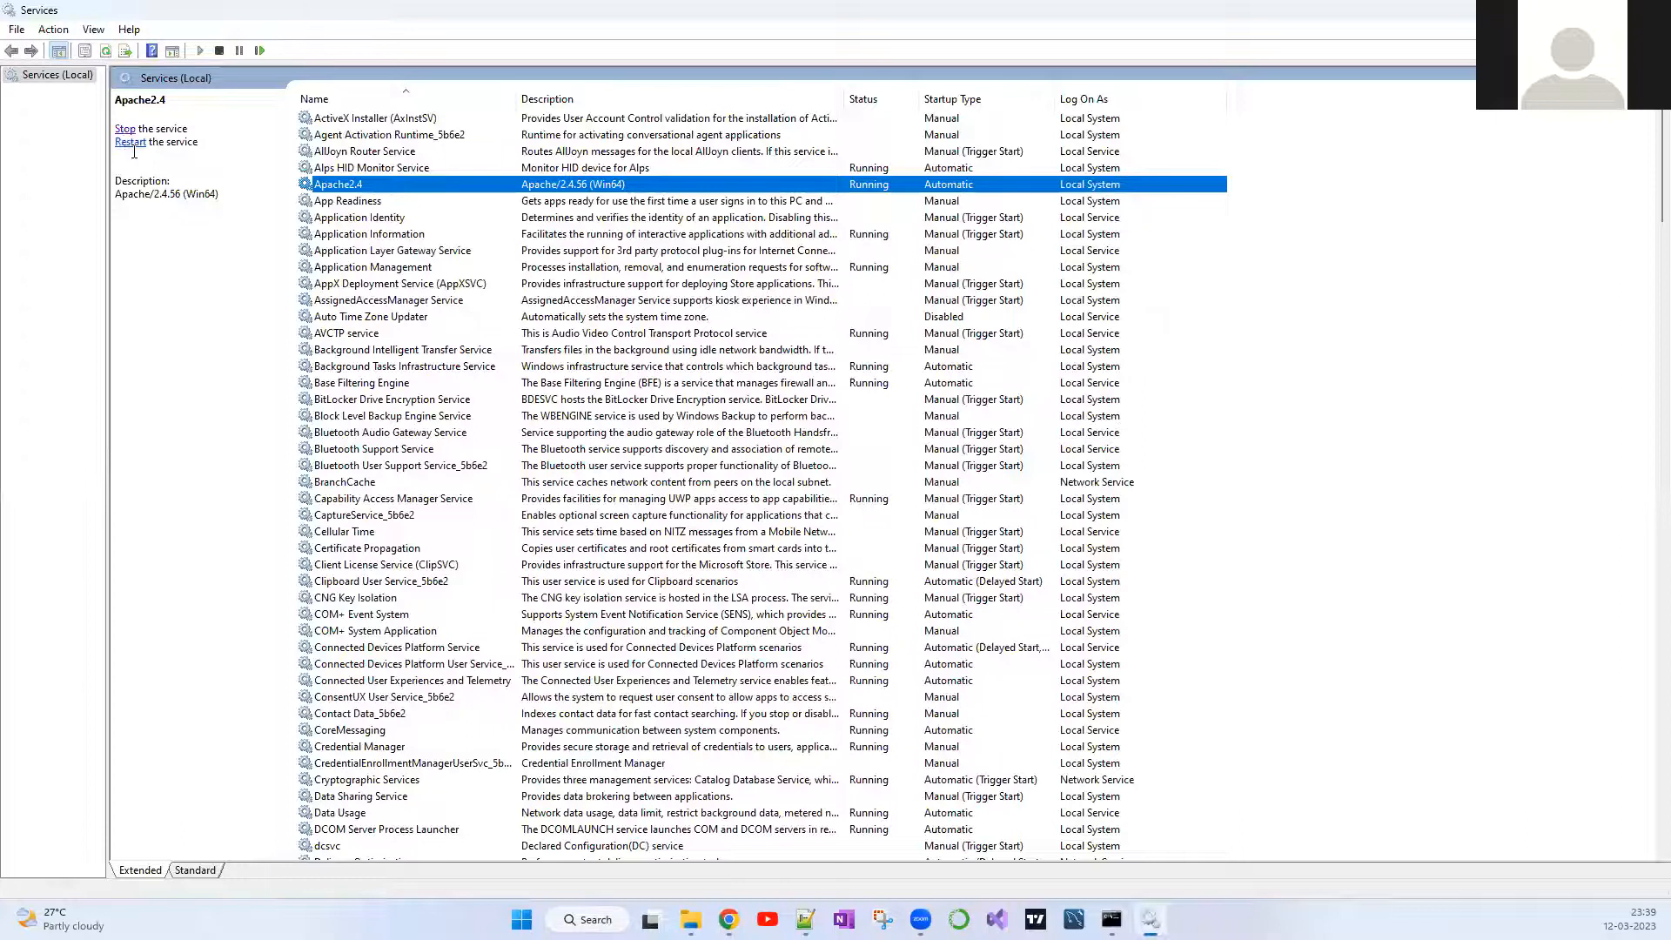
left_click(127, 129)
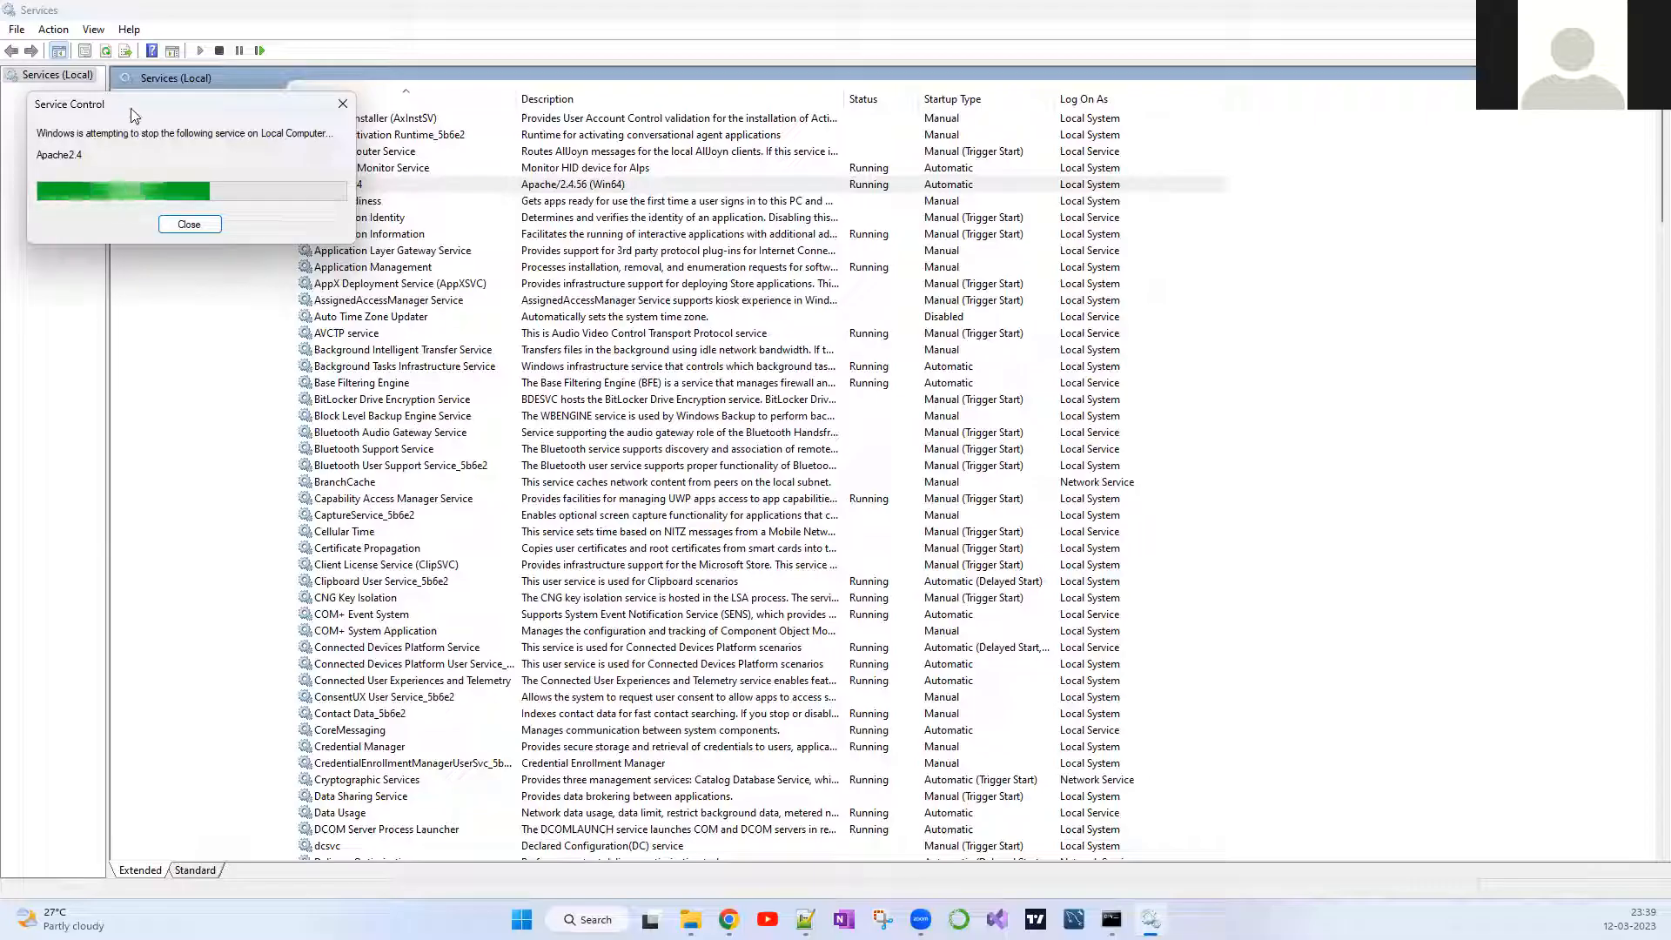
left_click_drag(131, 115, 300, 160)
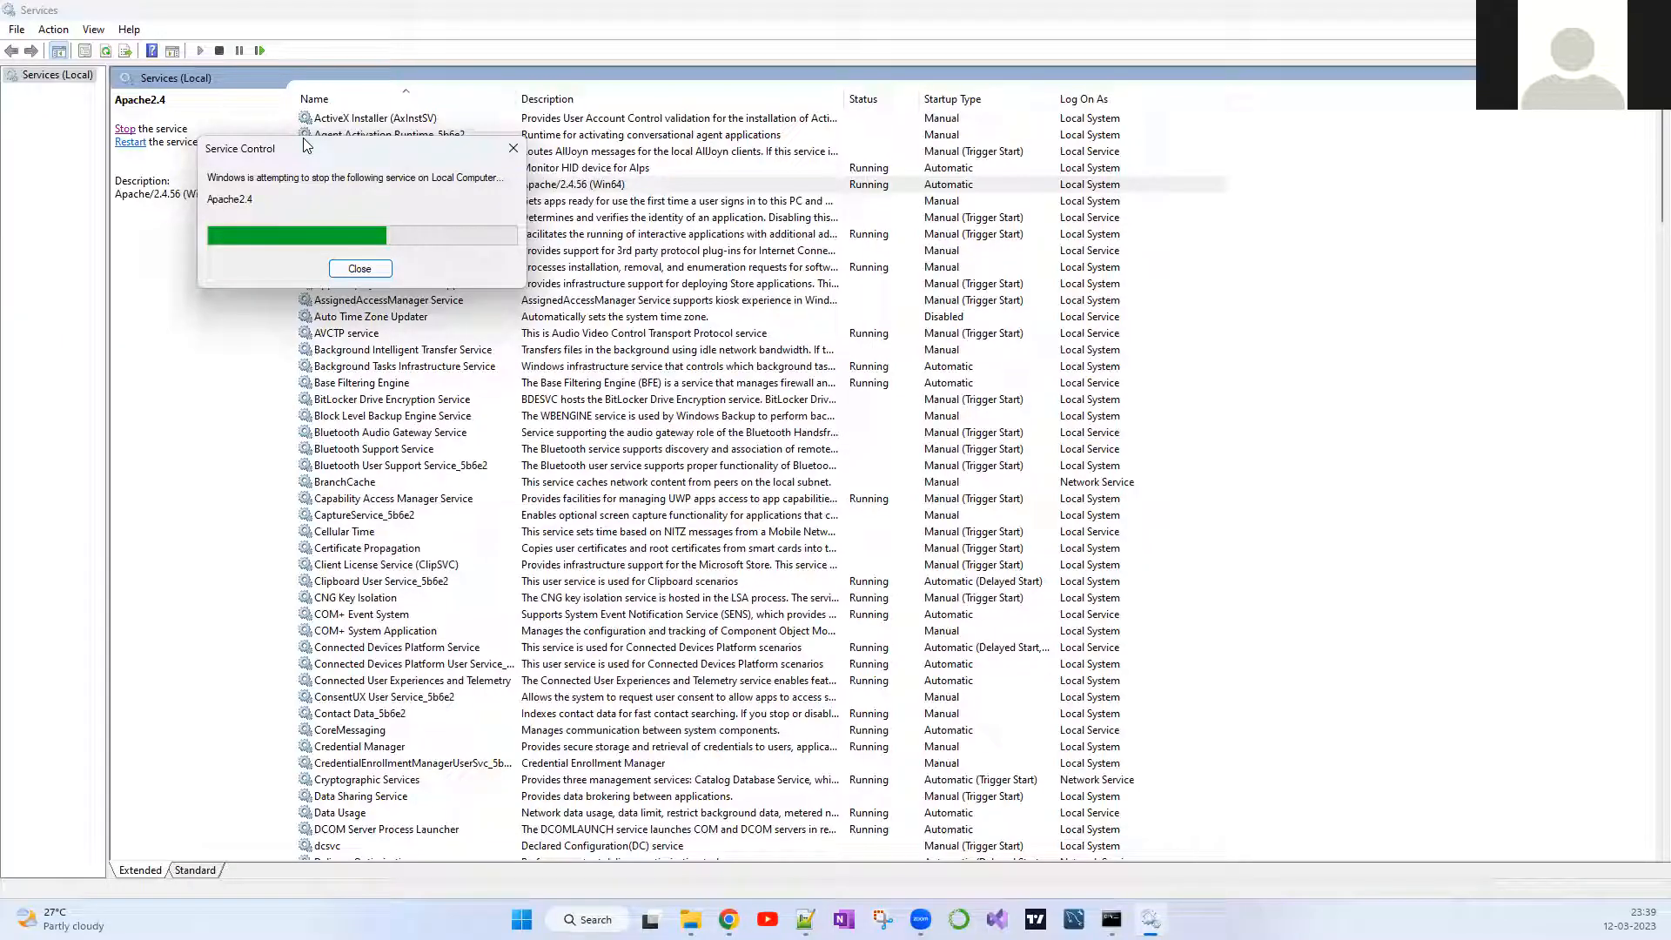
left_click_drag(303, 143, 252, 114)
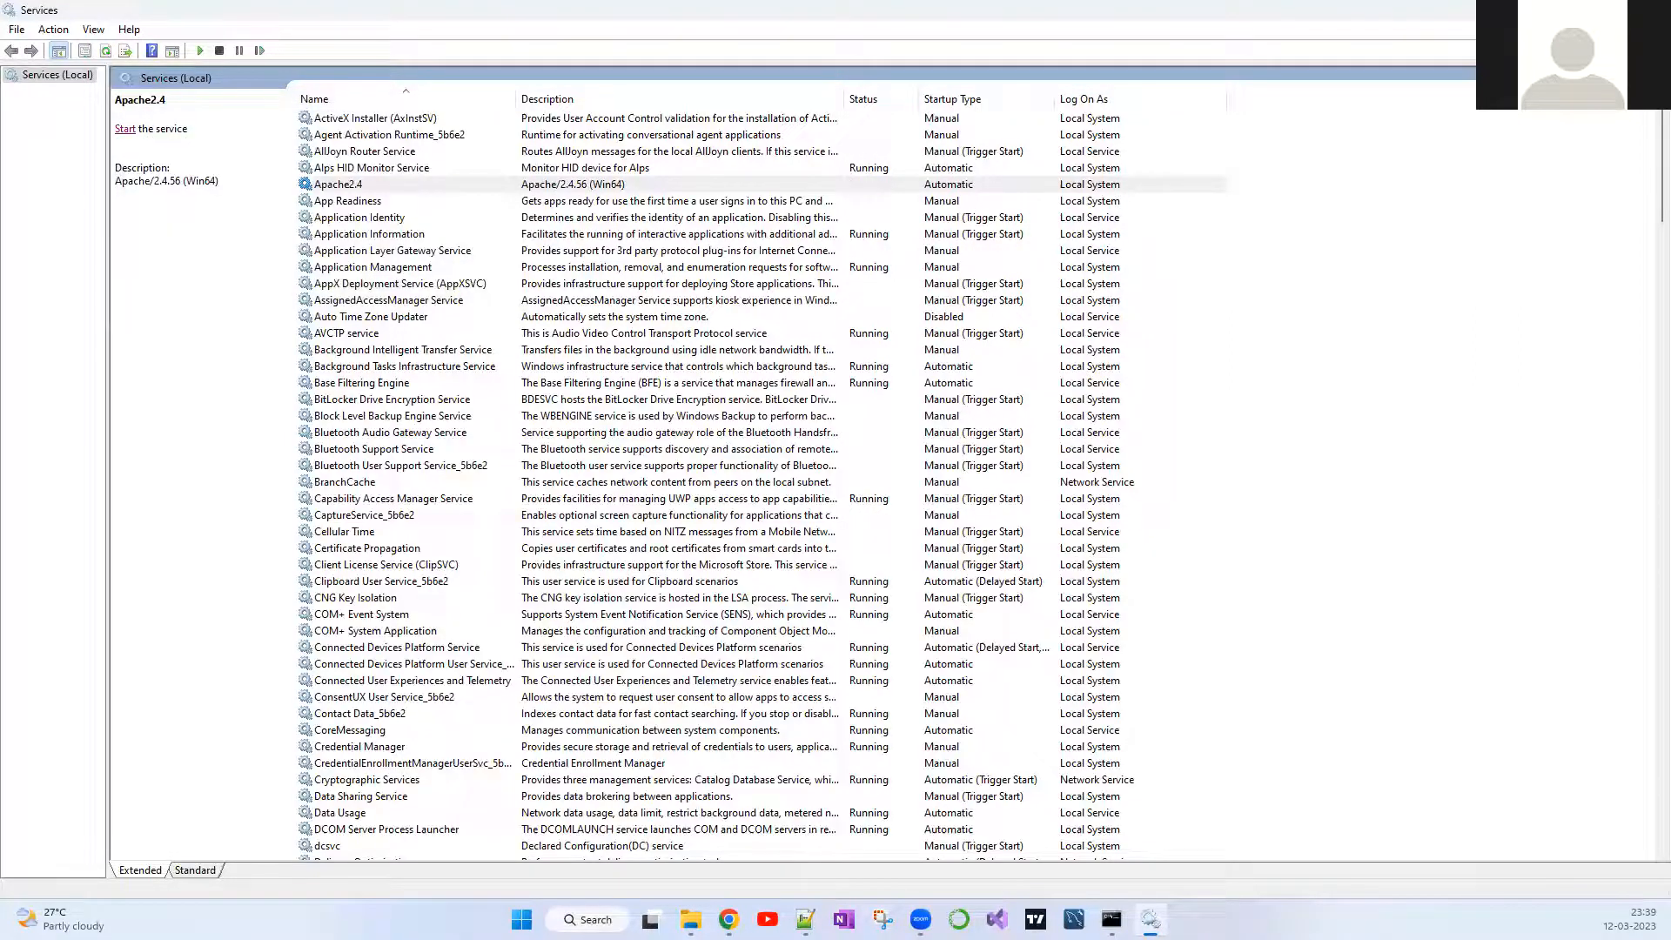
Step: Reload 127.0.0.1 to get ERR_CONNECTION_REFUSED, then return to Services
key("alt+Tab")
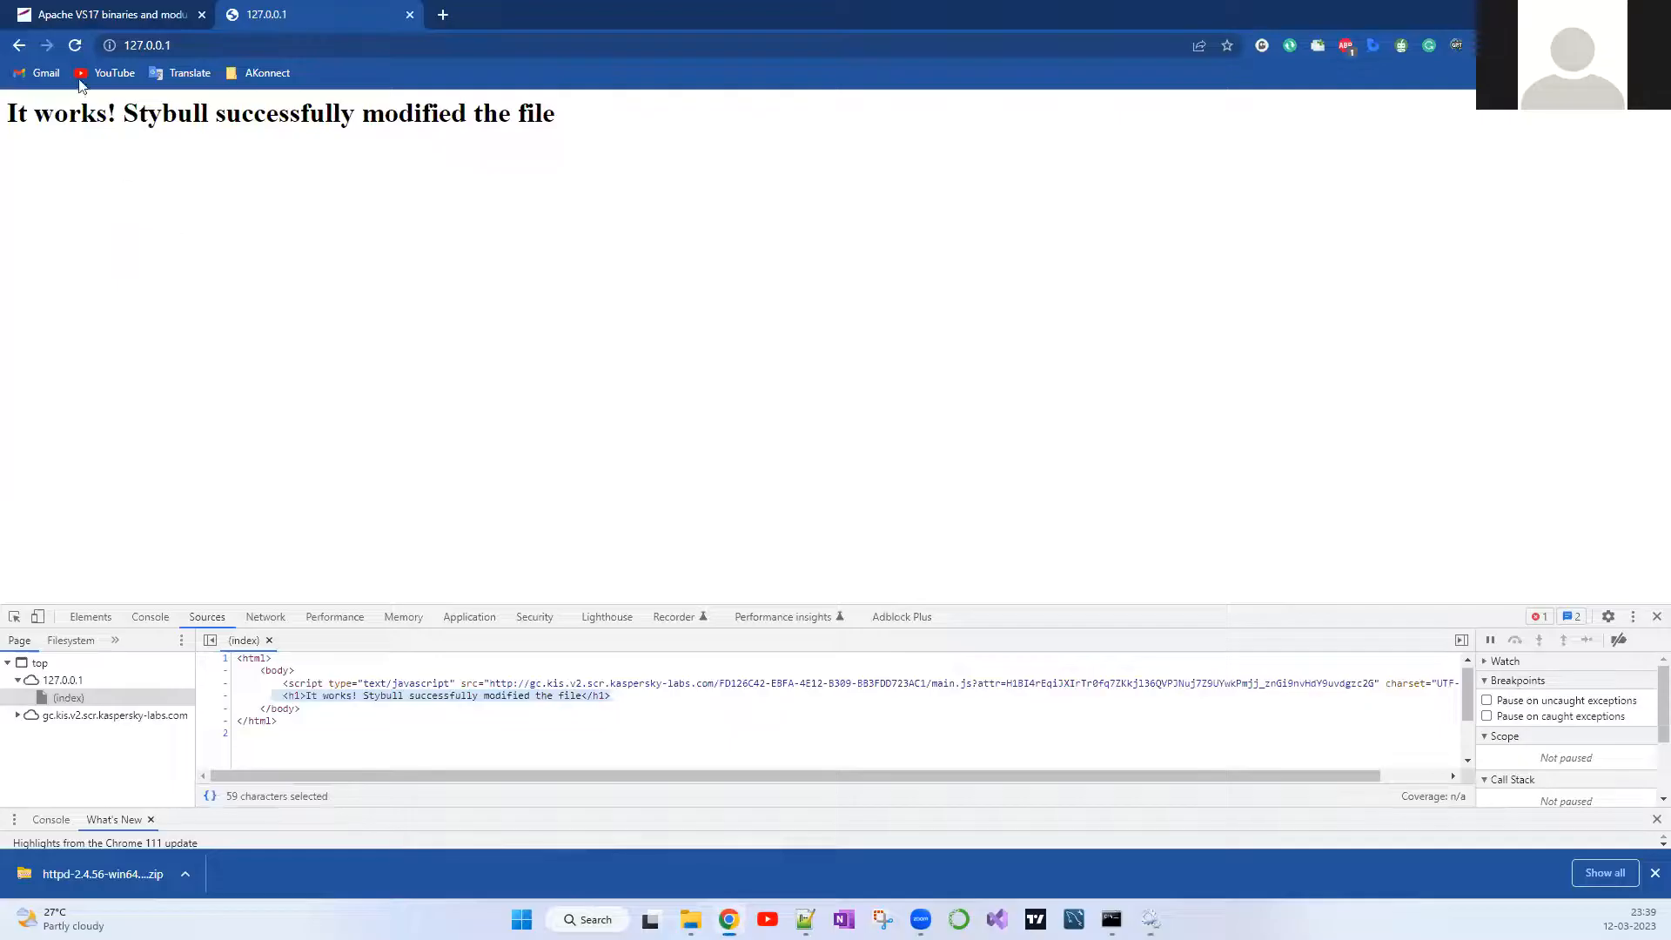
left_click(75, 47)
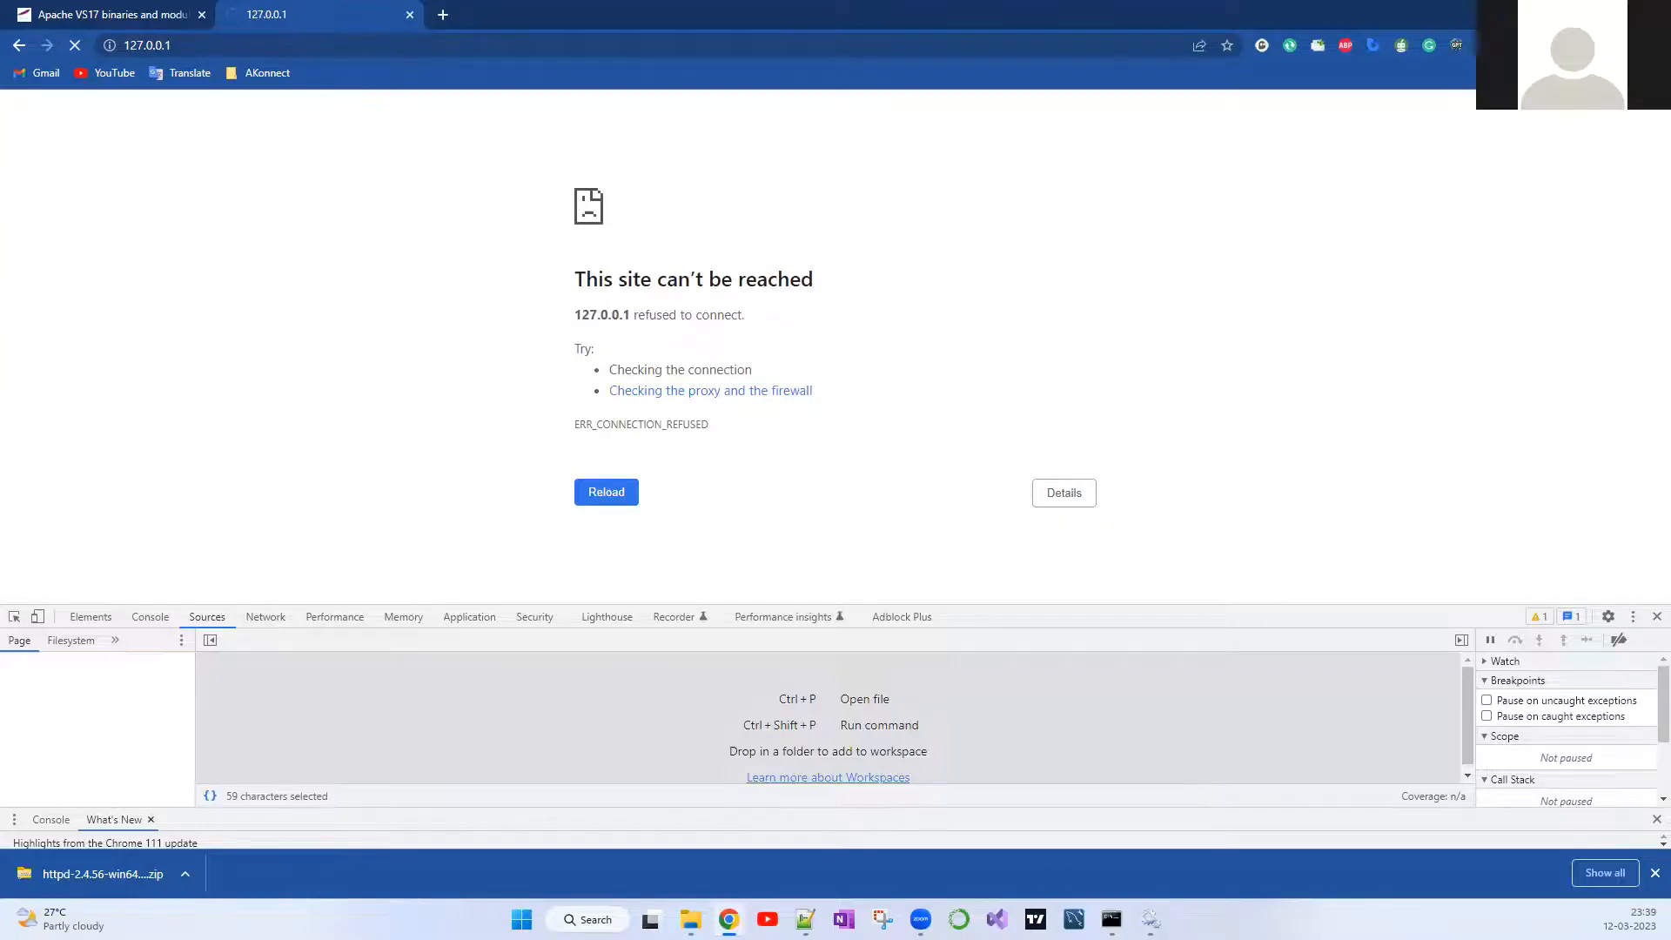
key("alt+Tab")
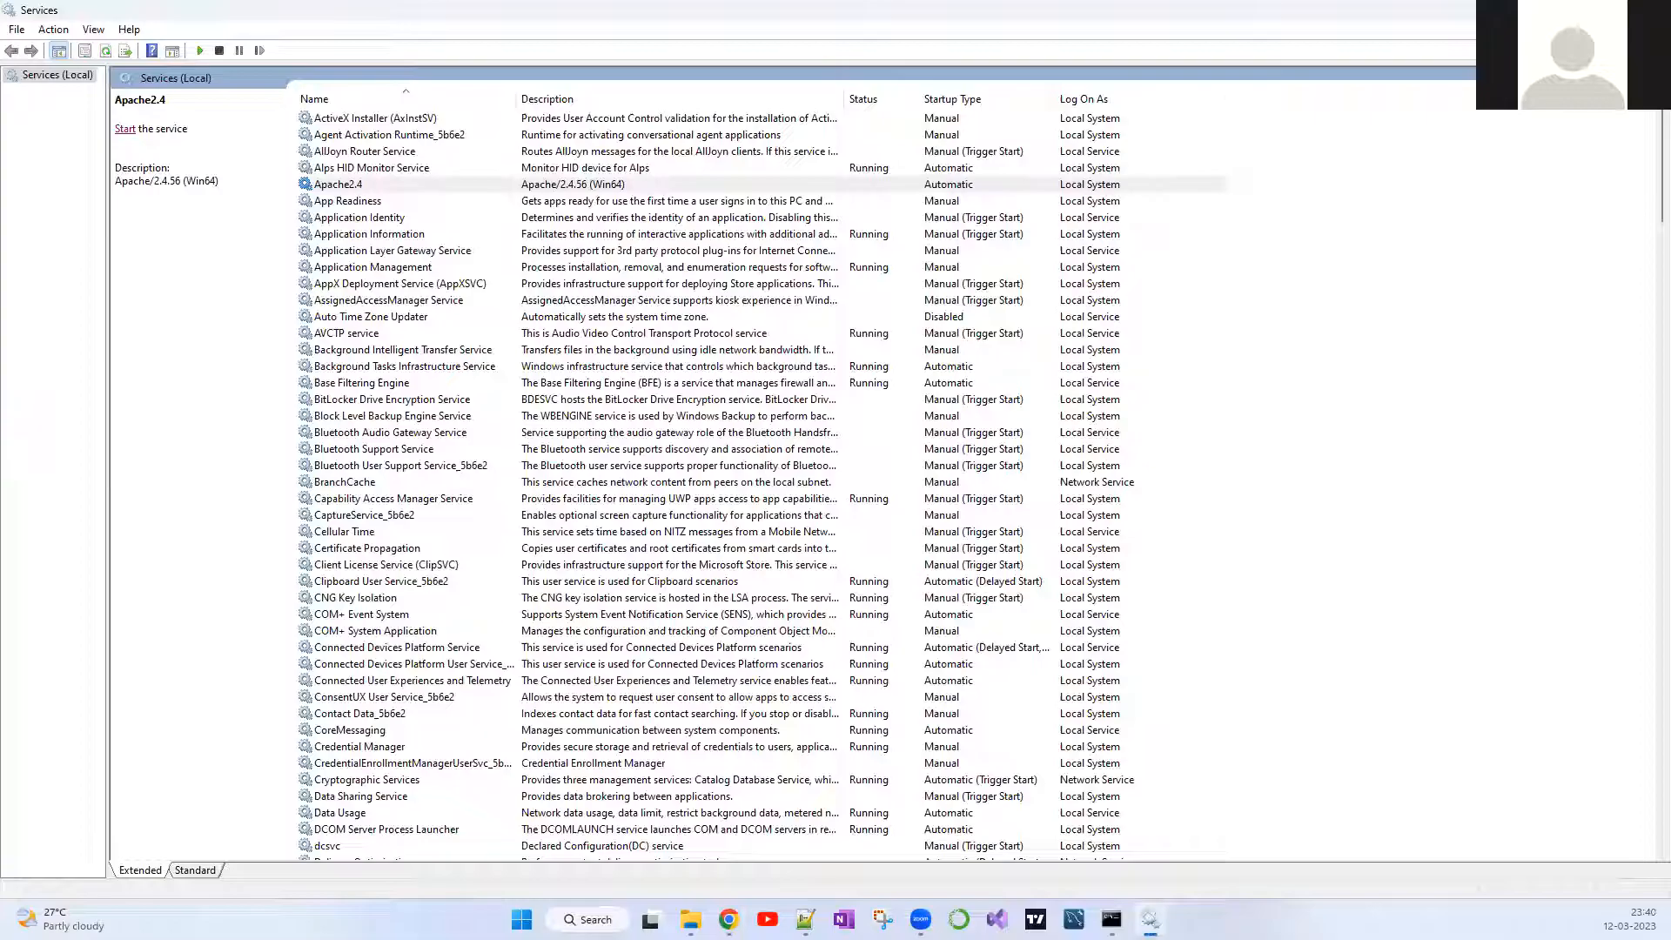
Step: Run httpd -k uninstall to remove the Apache2.4 service, then close Command Prompt
key("alt+Tab")
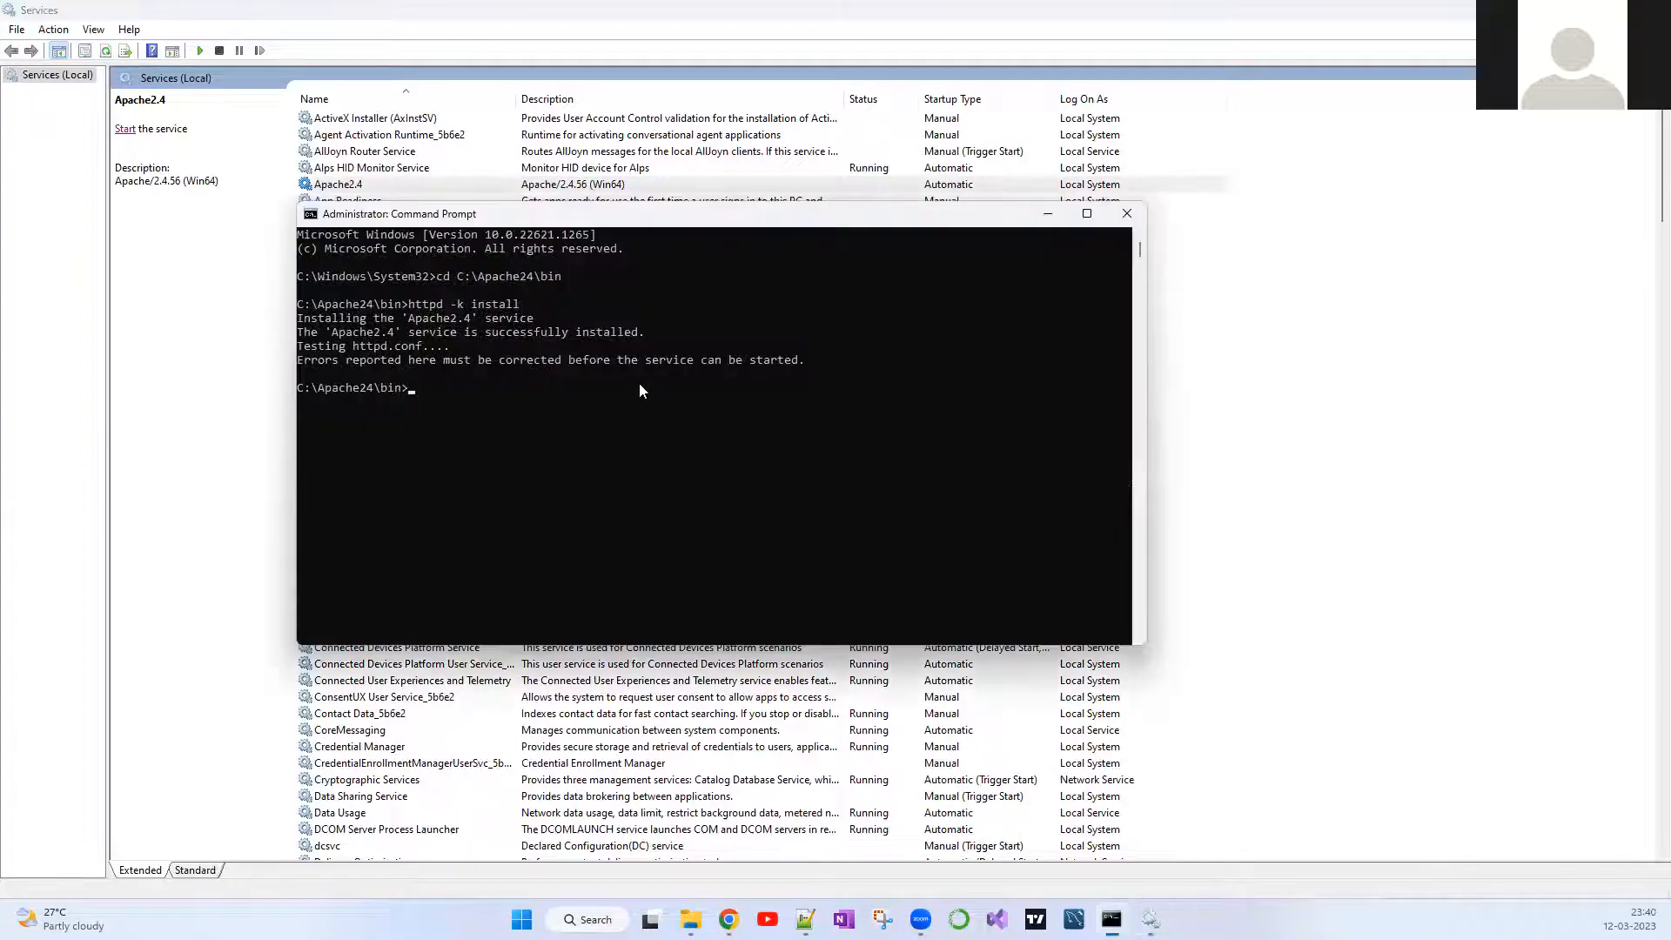
key("Return")
key("Return")
key("Return")
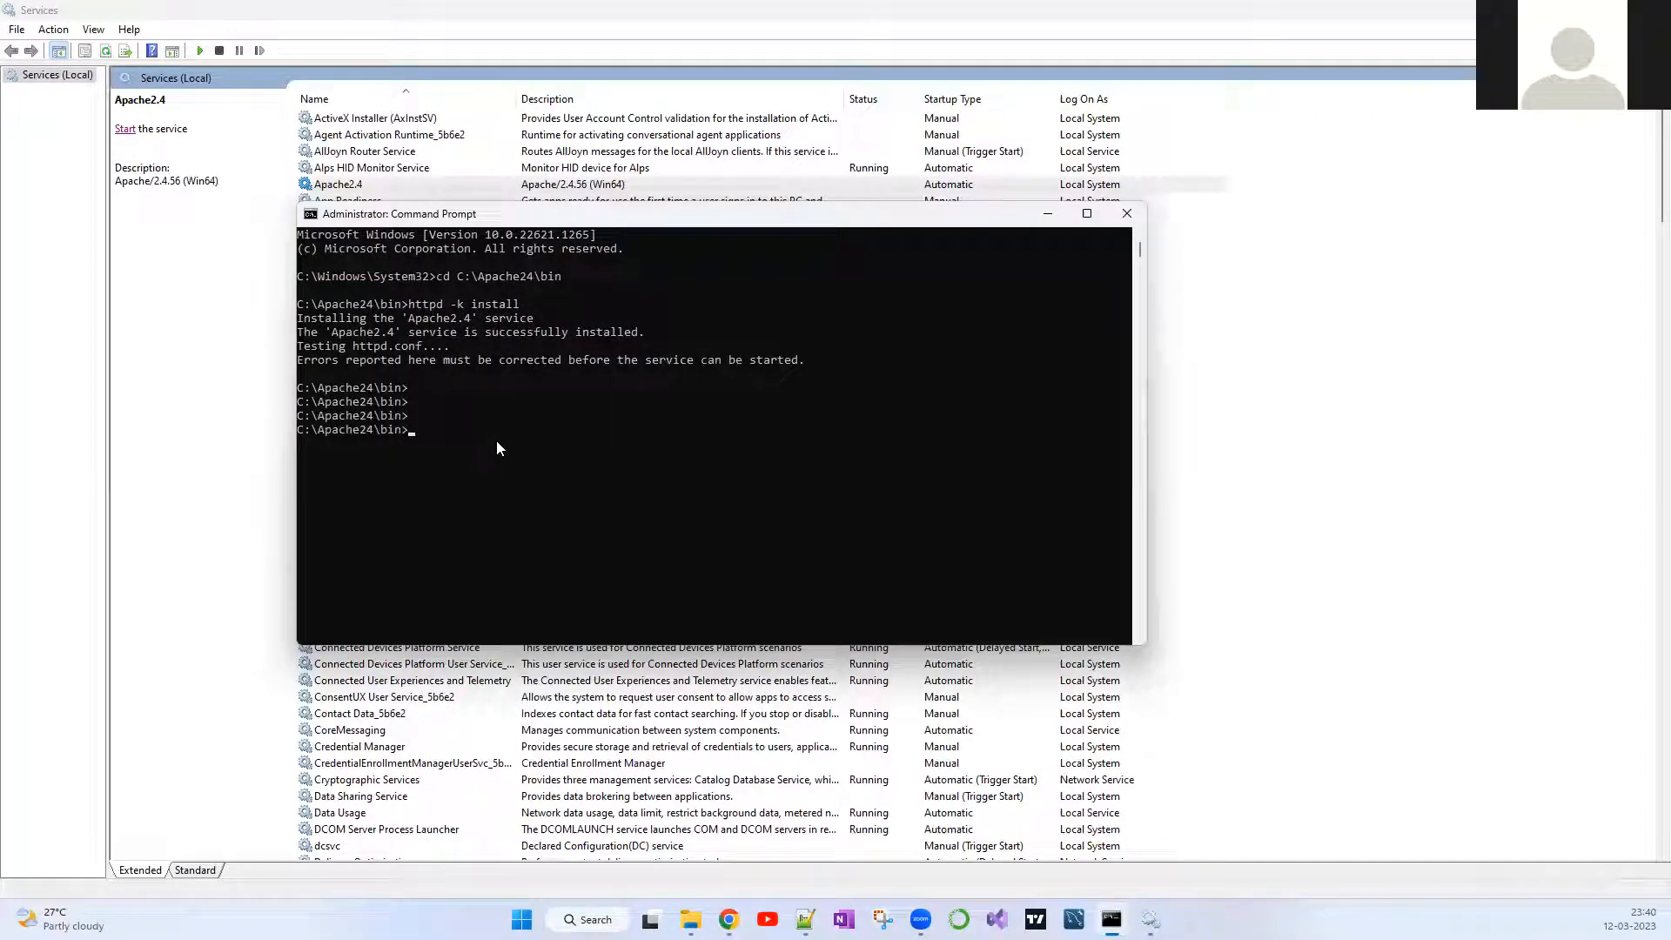
type("httpd -k install")
key("ctrl+Left")
key("Return")
key("Return")
key("Return")
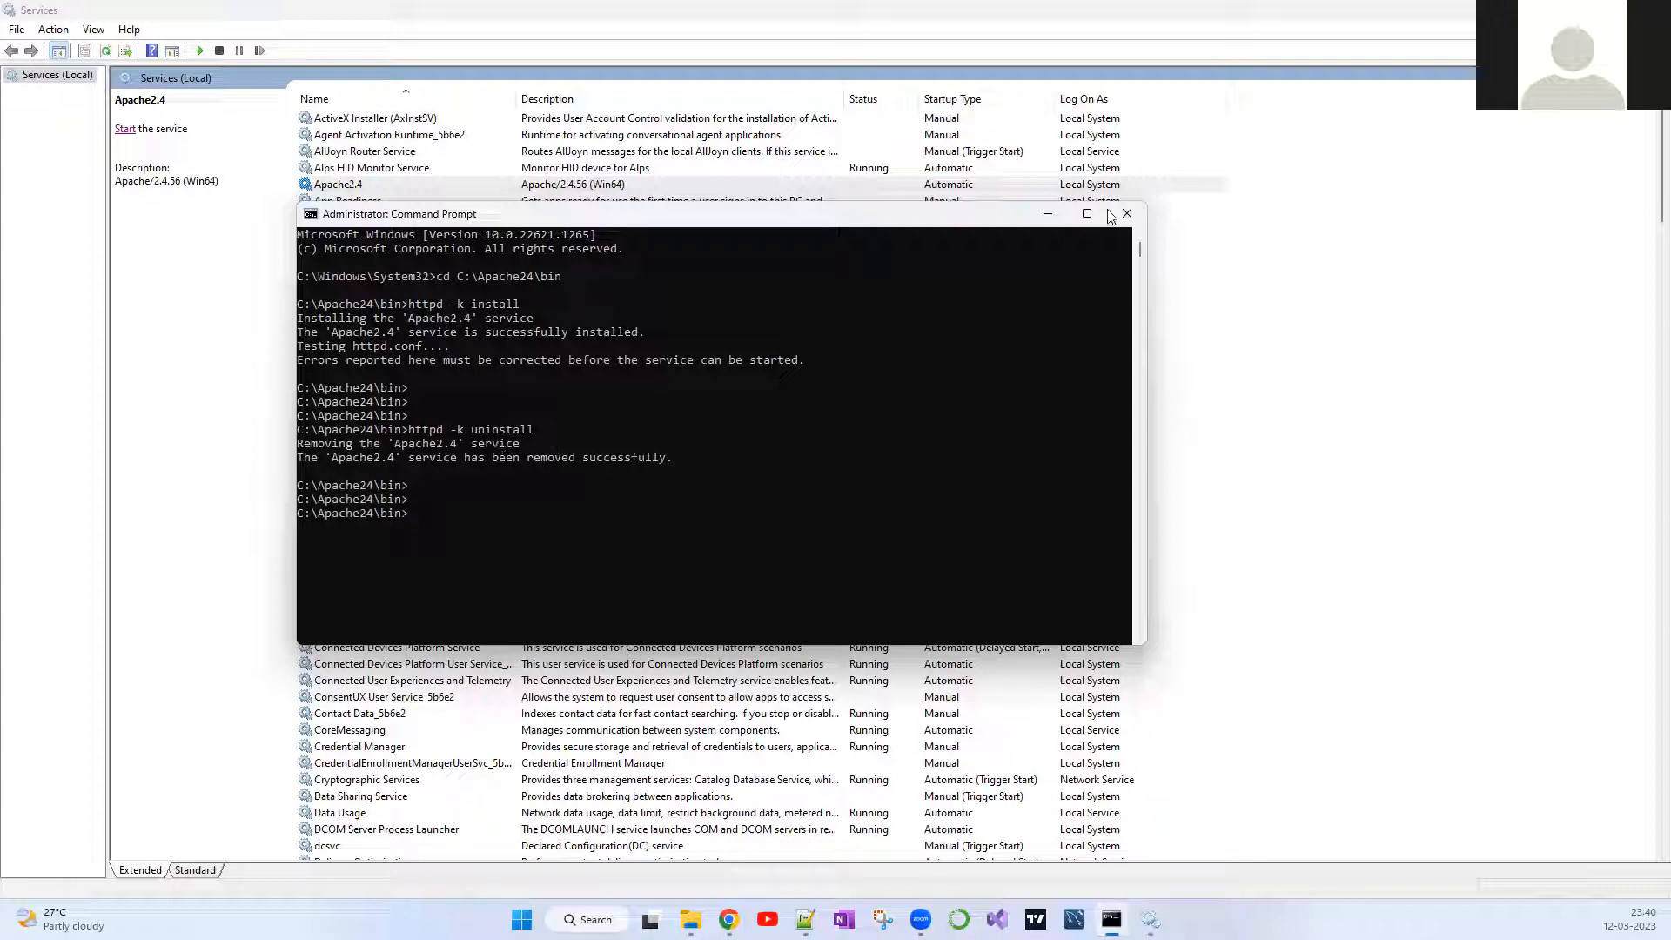
left_click(1047, 213)
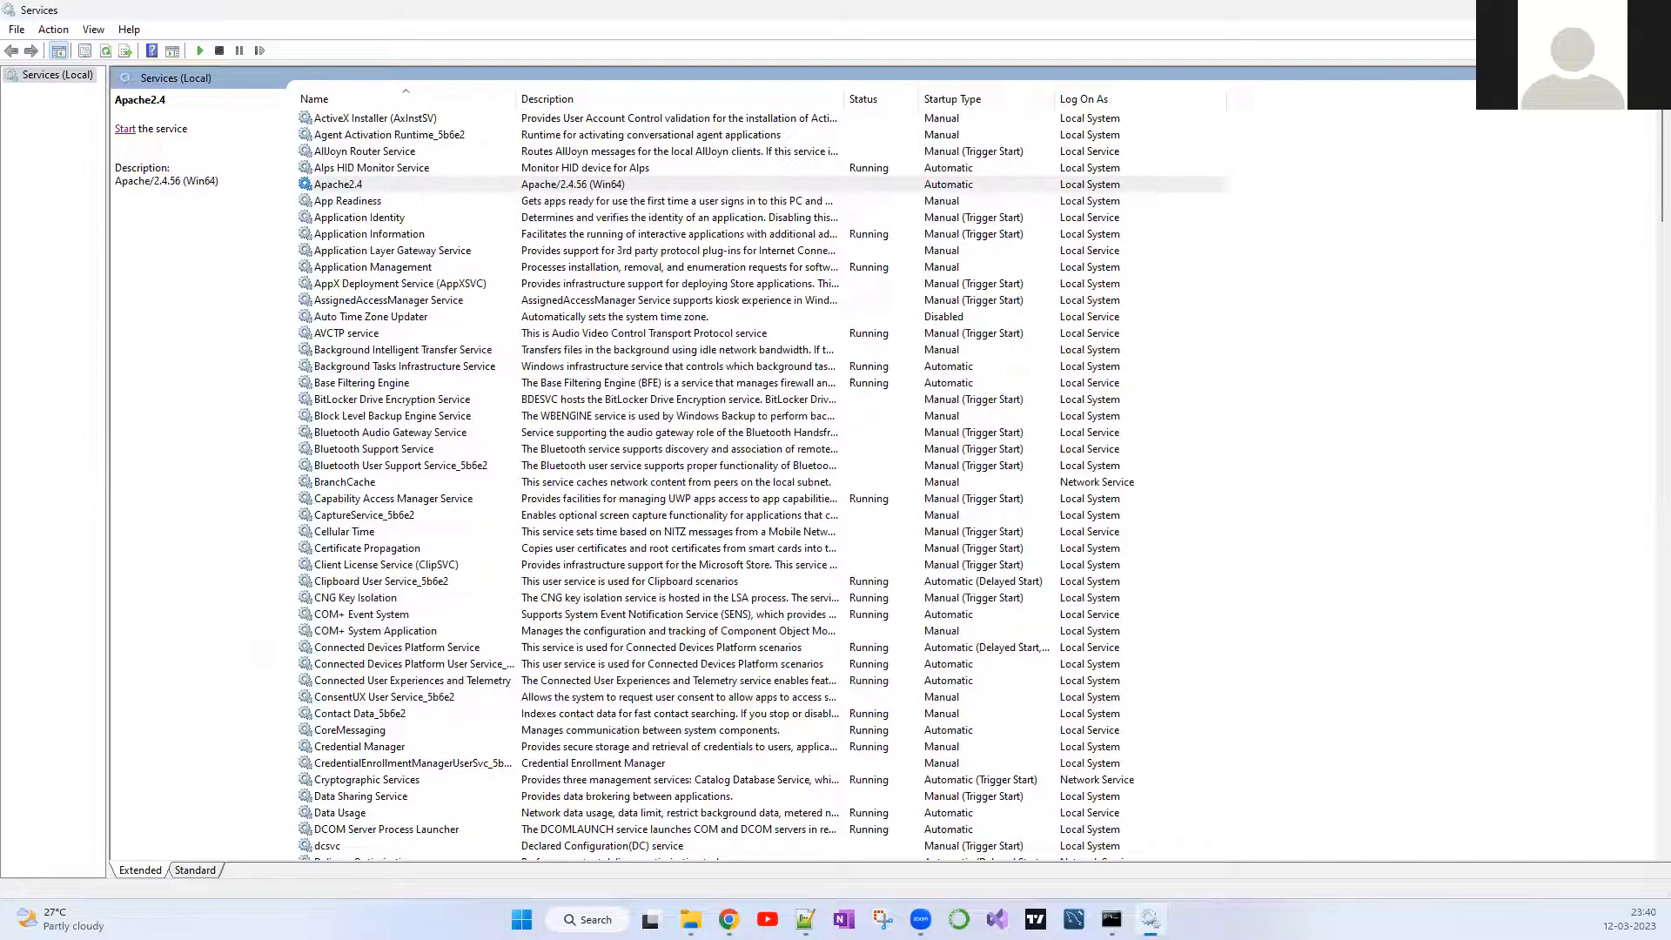
Step: Relaunch Services via Windows Search and confirm Apache2.4 is gone
key("alt+F4")
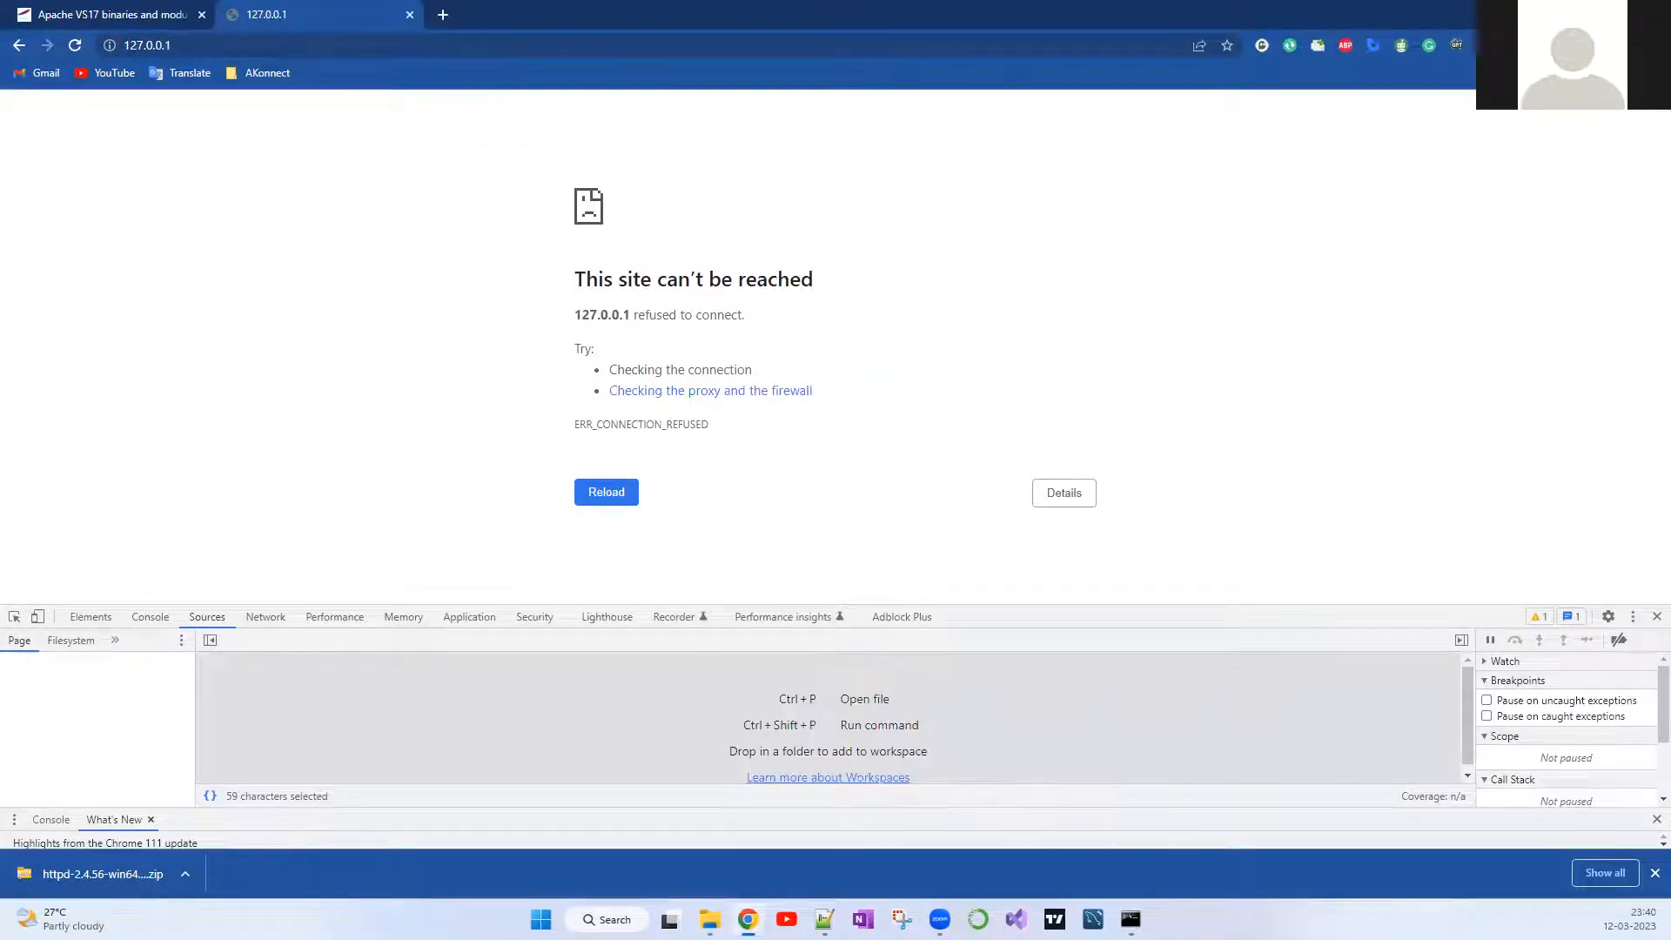
key("super+s")
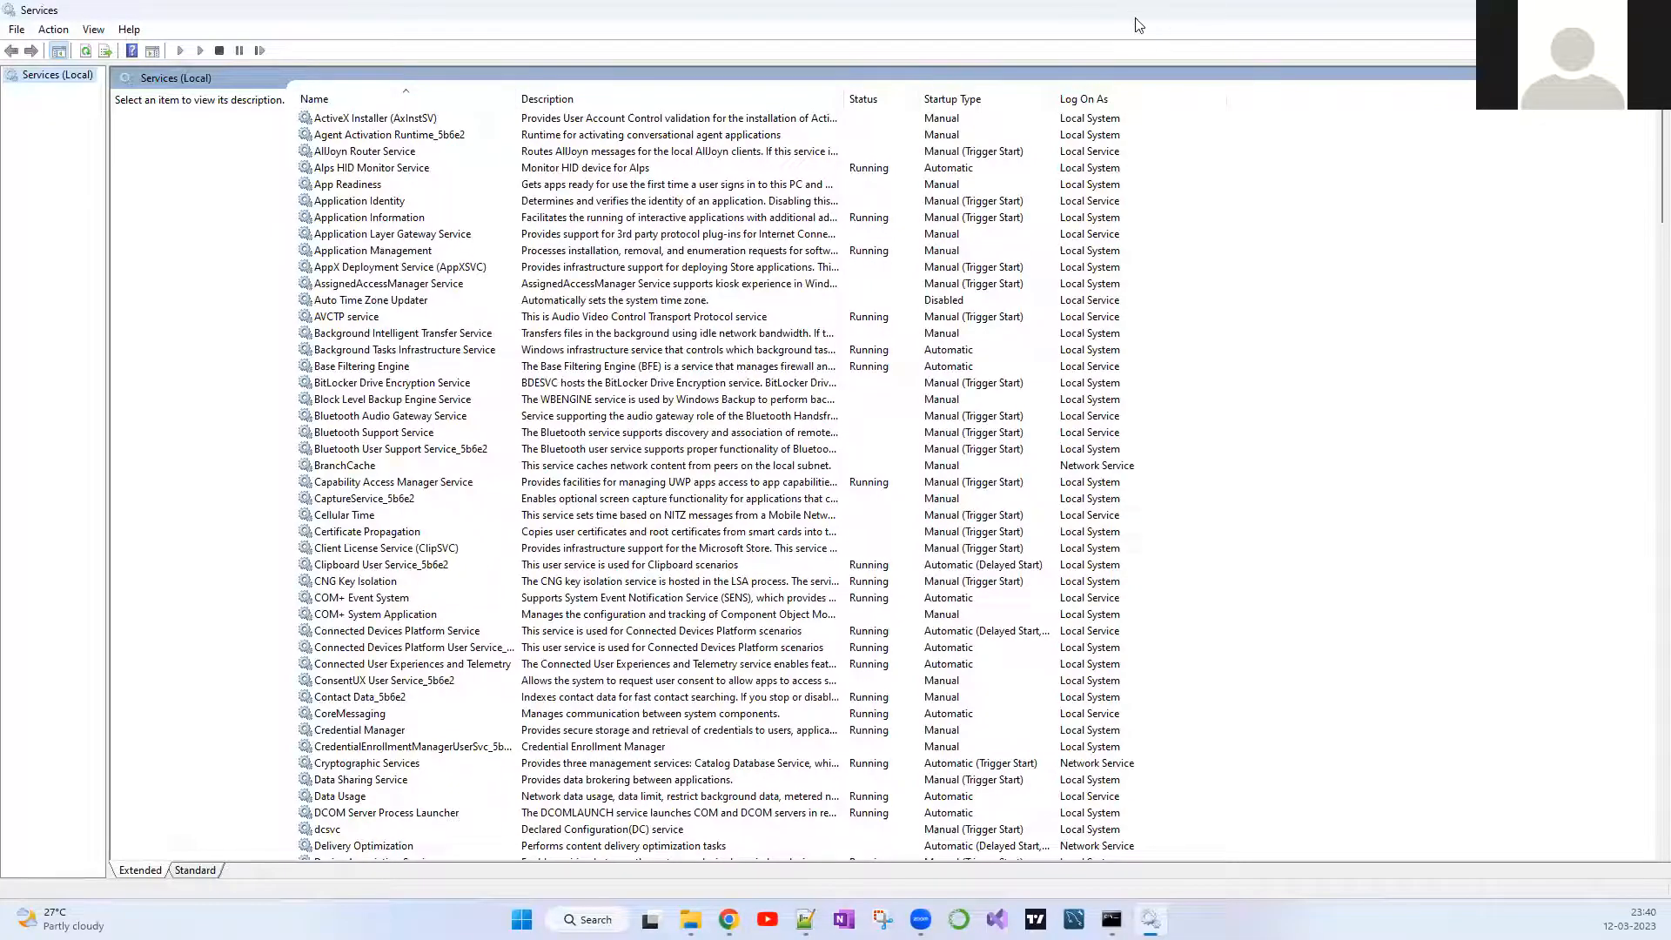
left_click_drag(447, 100, 212, 196)
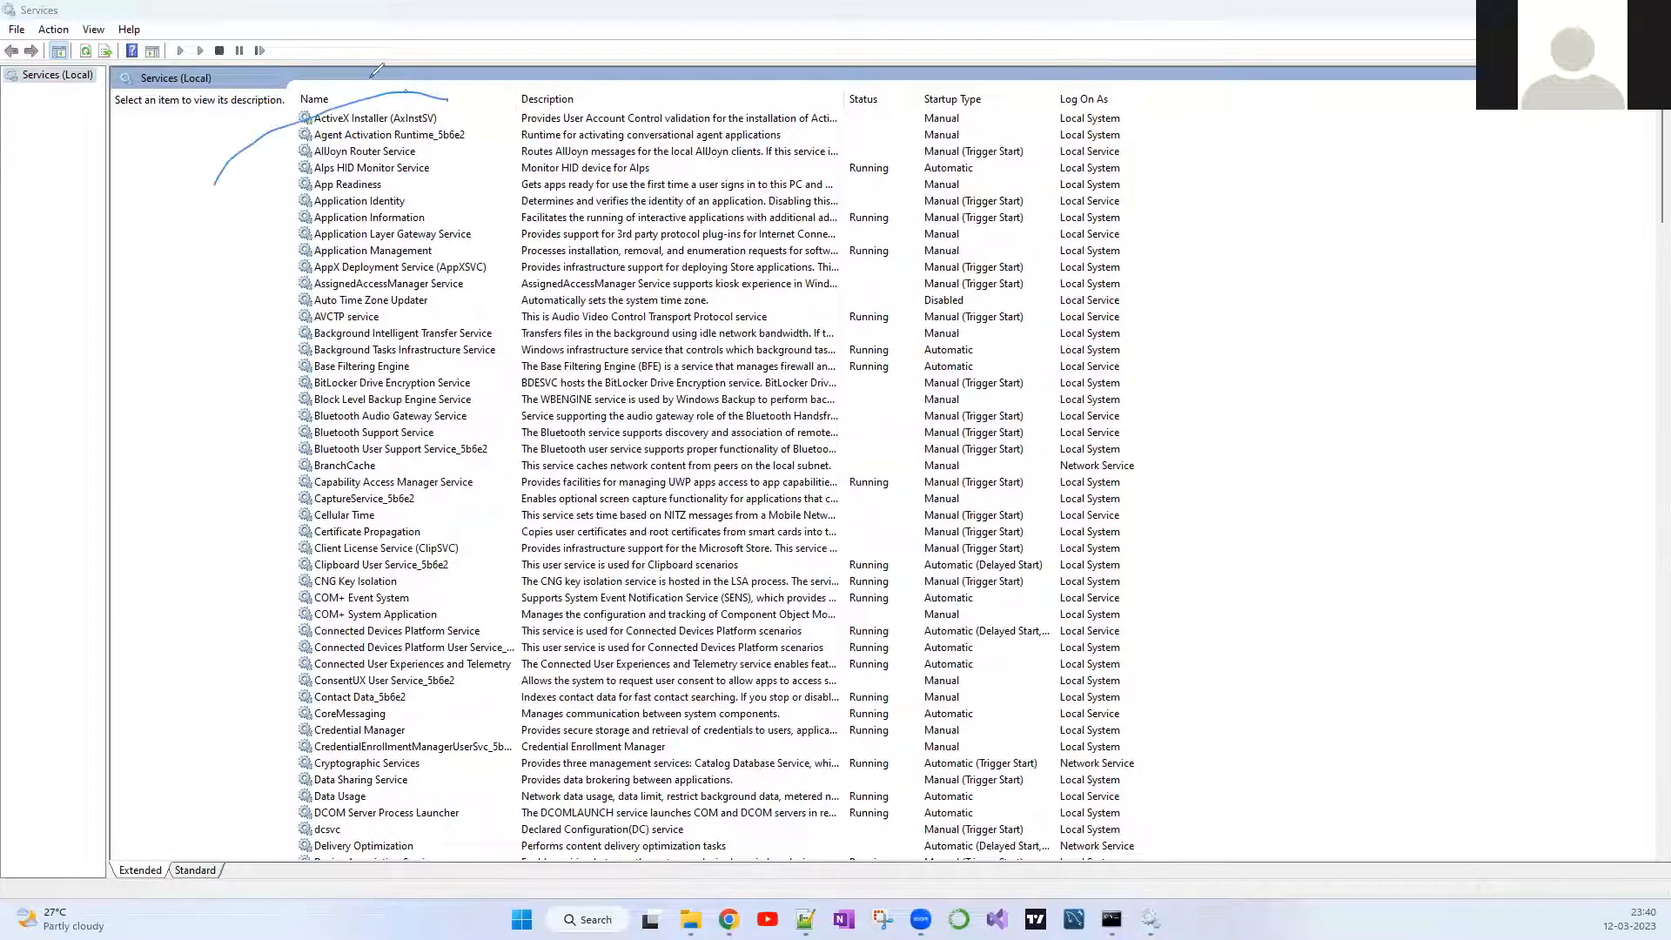
left_click_drag(371, 82, 215, 224)
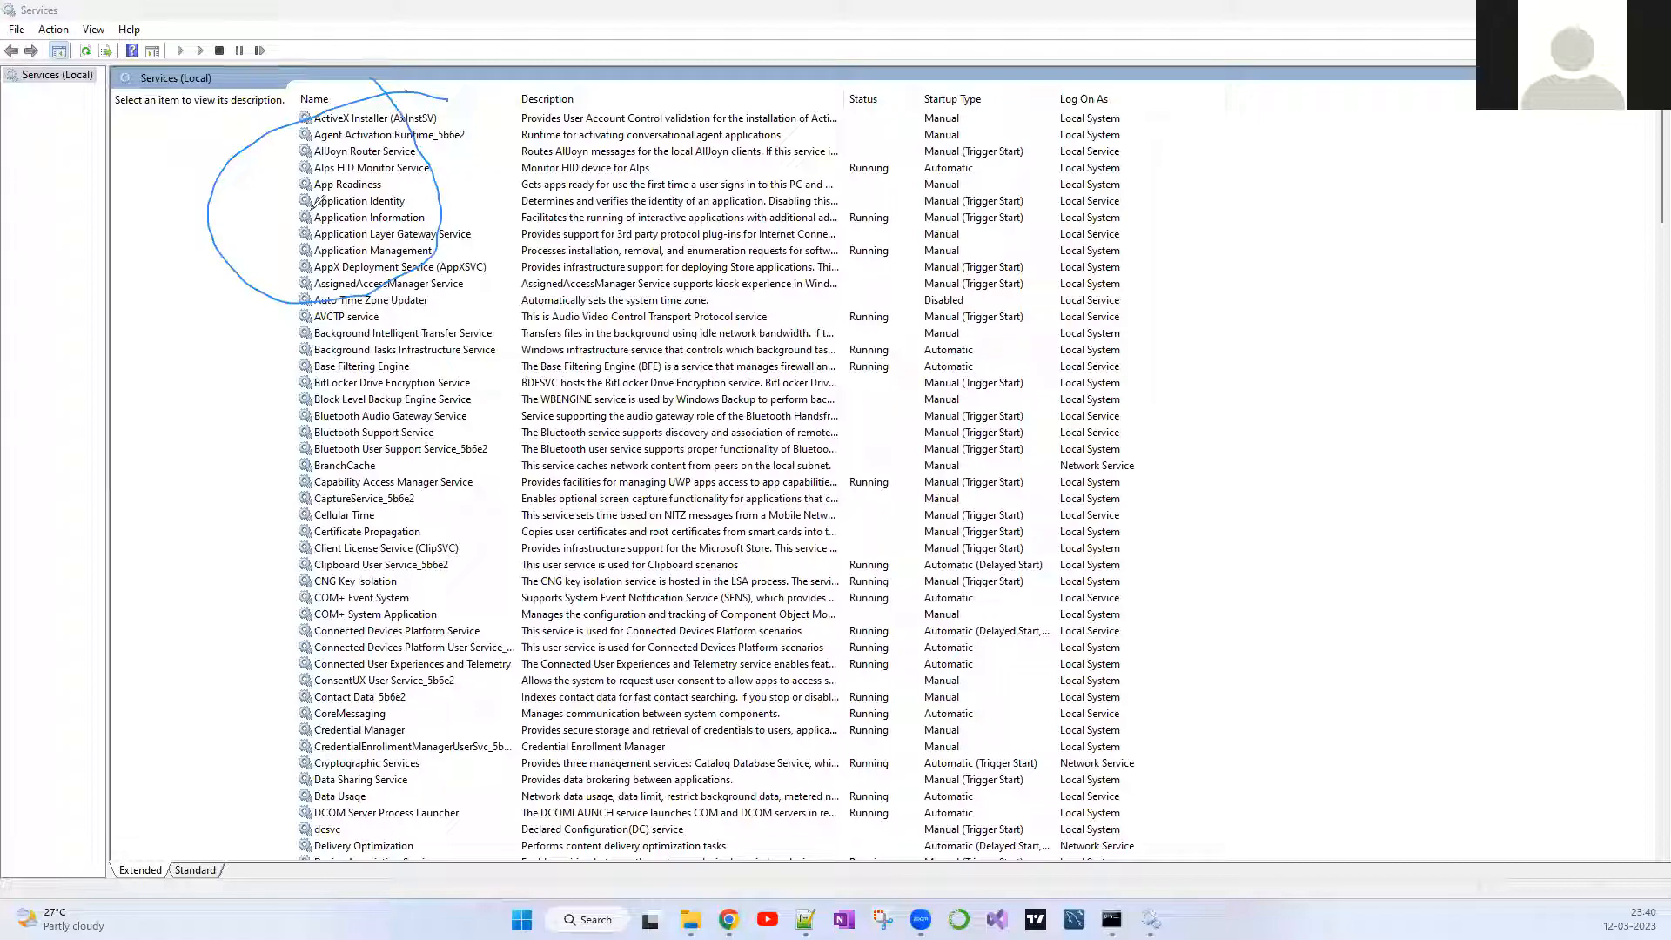